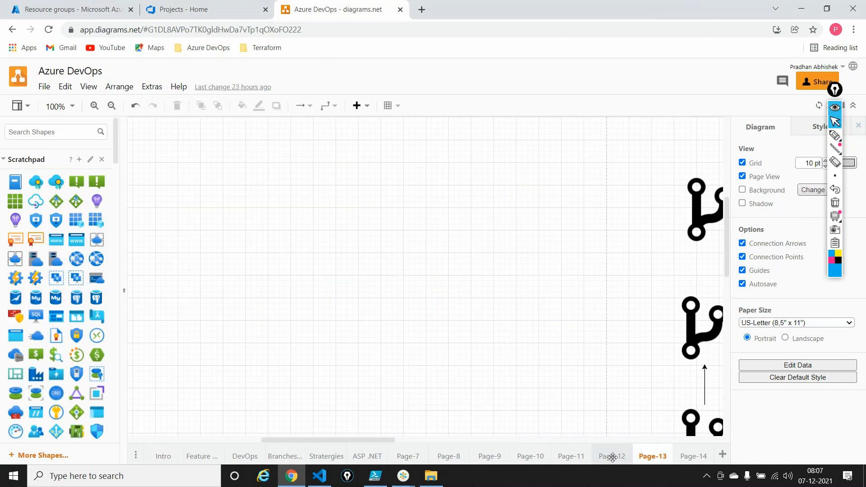
Review the Azure DevOps diagram pages from Page-12 back to Page-8, followed by Page-10 and the branching workflow on Page-14.
click(605, 454)
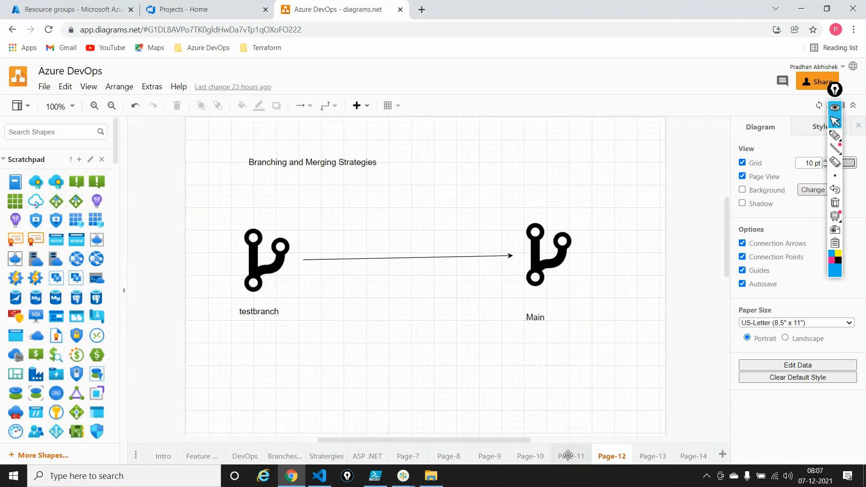
click(569, 455)
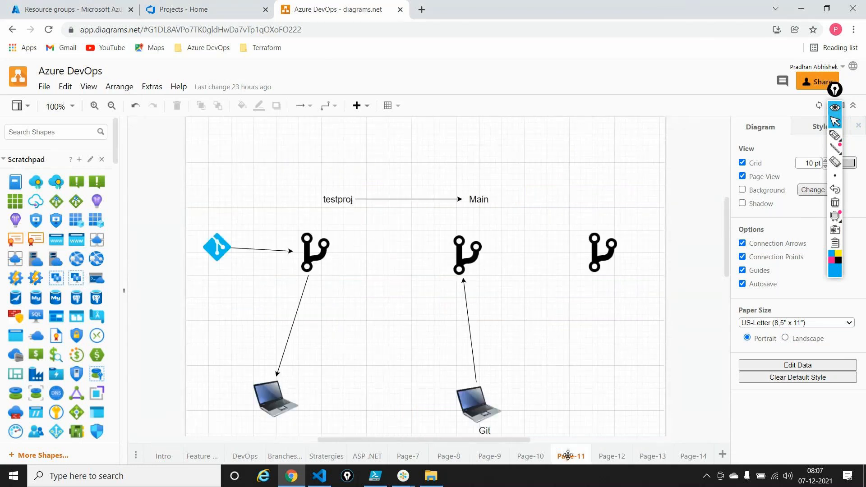
click(531, 457)
click(490, 456)
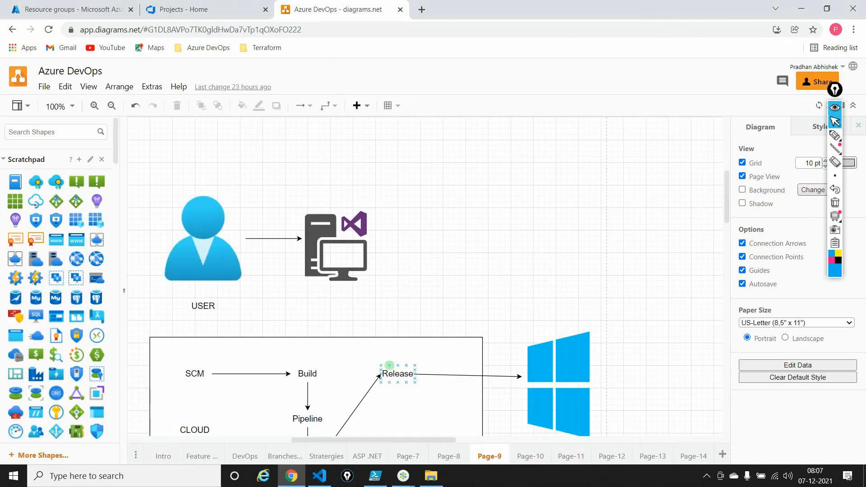
click(448, 456)
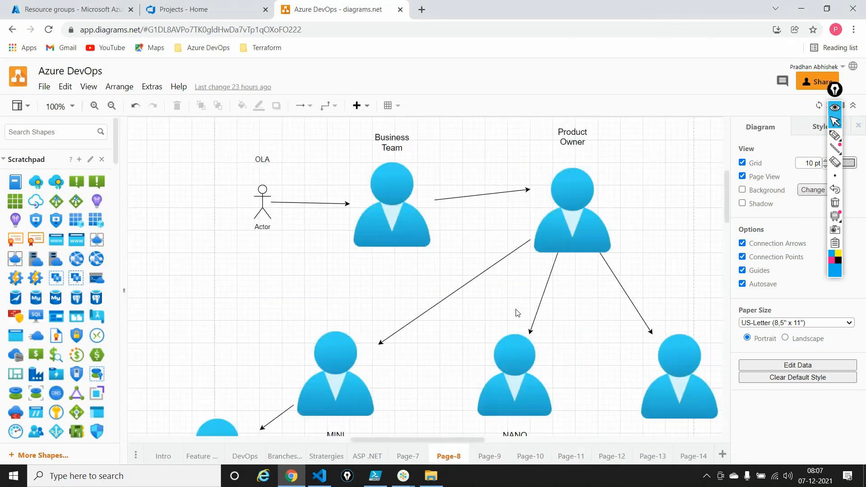
scroll(517, 313, right, 3)
scroll(518, 313, right, 4)
scroll(518, 313, right, 1)
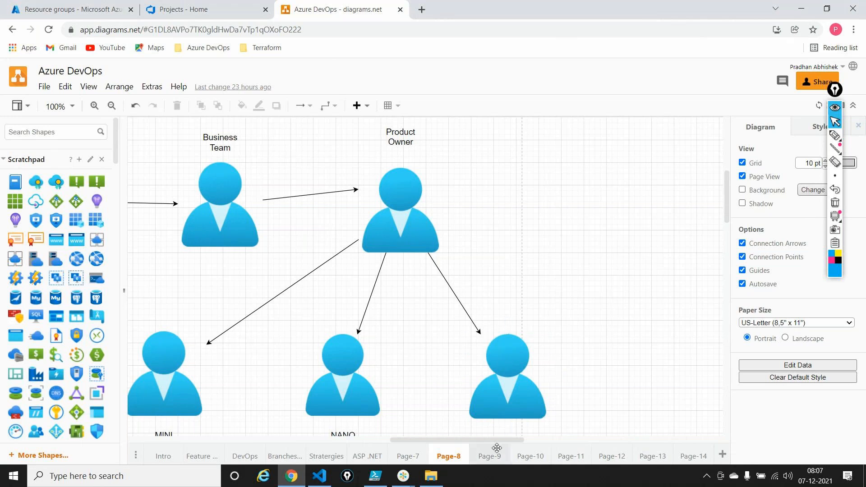
click(528, 456)
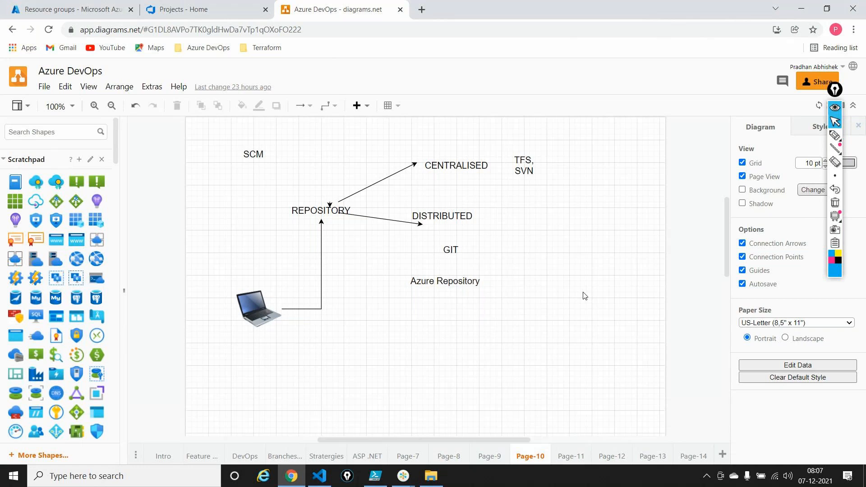
click(691, 457)
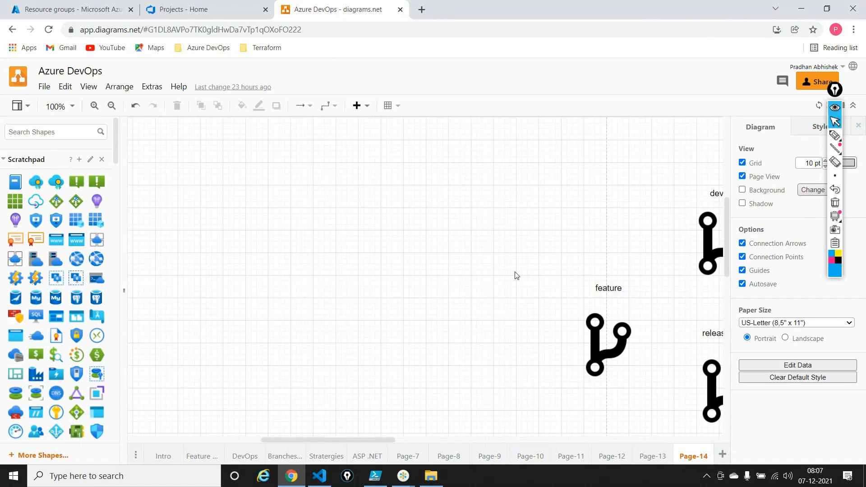
scroll(519, 276, right, 9)
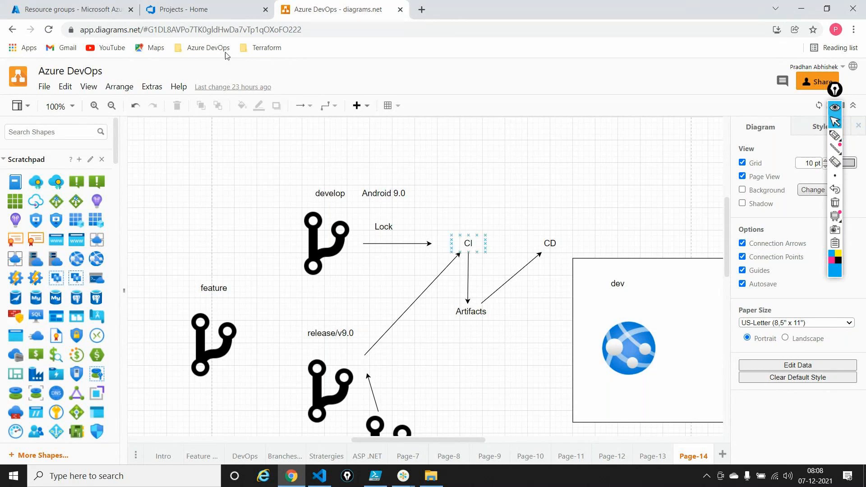
click(199, 9)
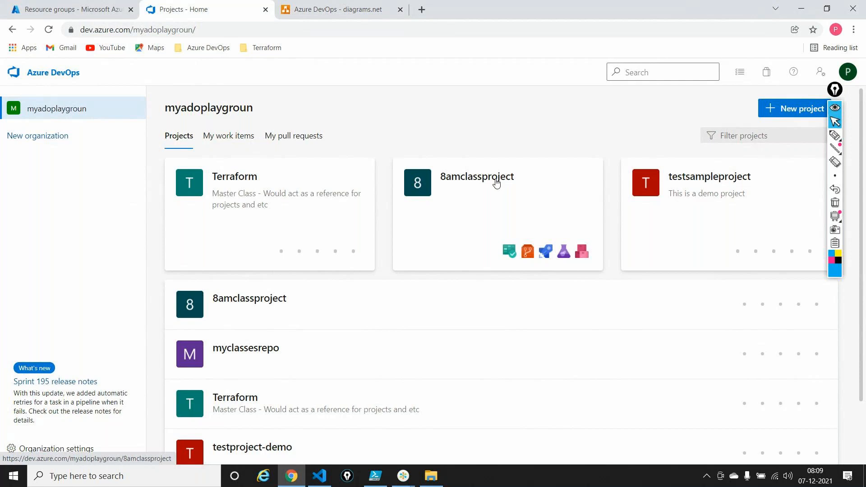
click(120, 477)
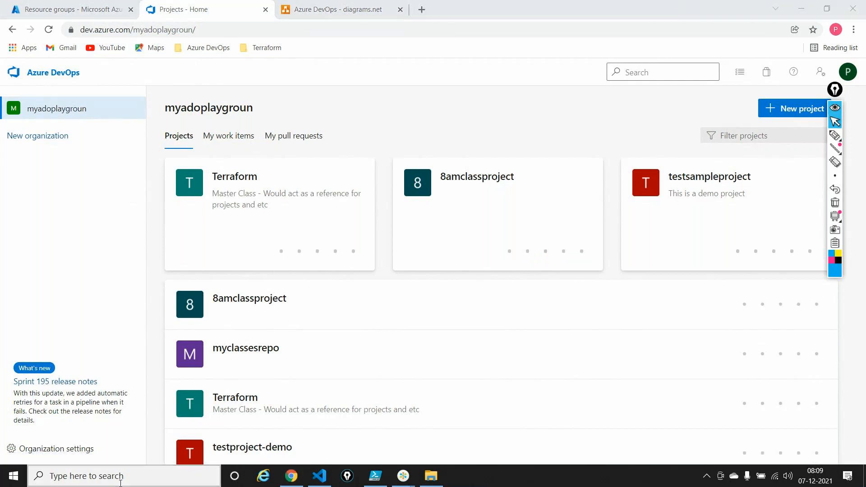
text(exe)
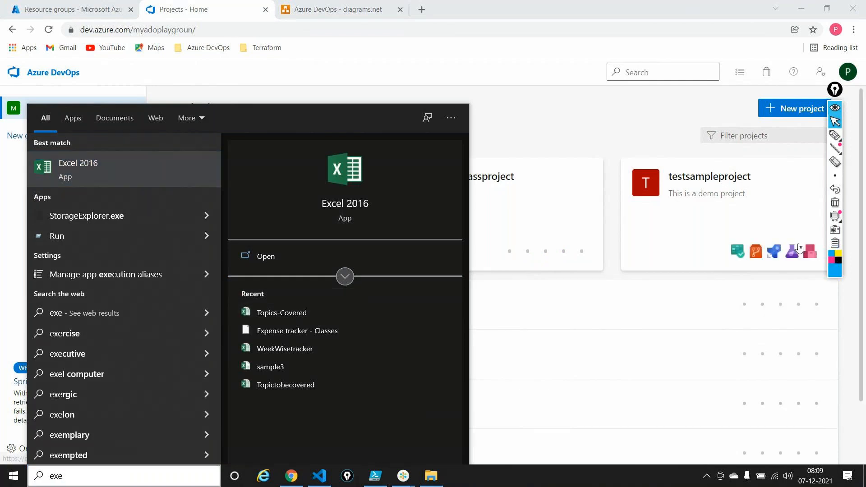
click(752, 223)
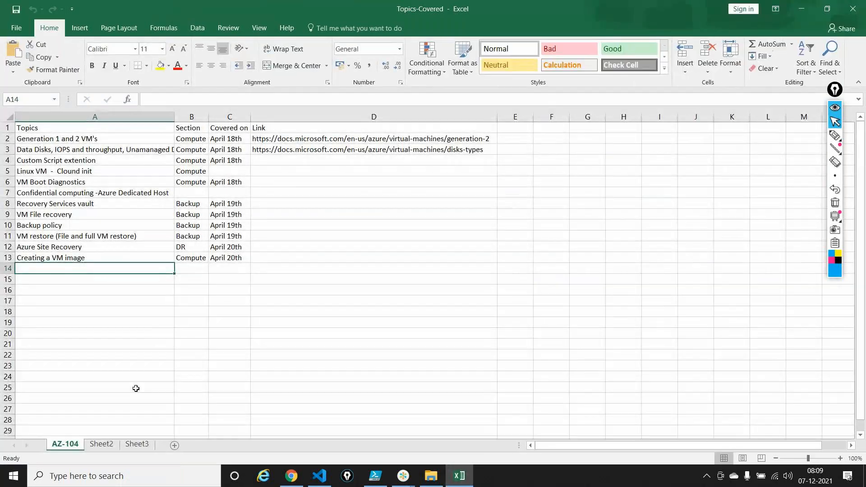
click(802, 9)
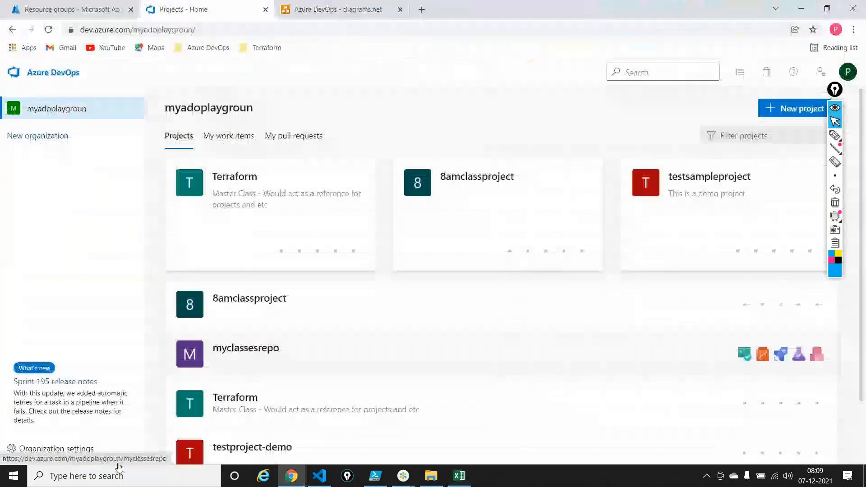
Open the recent WeekWisetracker workbook in Excel and show the Week1 - Storages sheet.
click(116, 475)
text(ex)
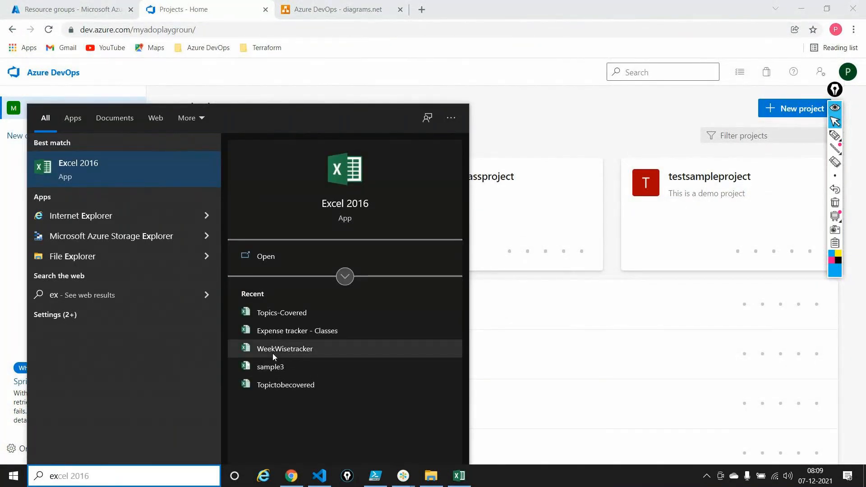
click(272, 353)
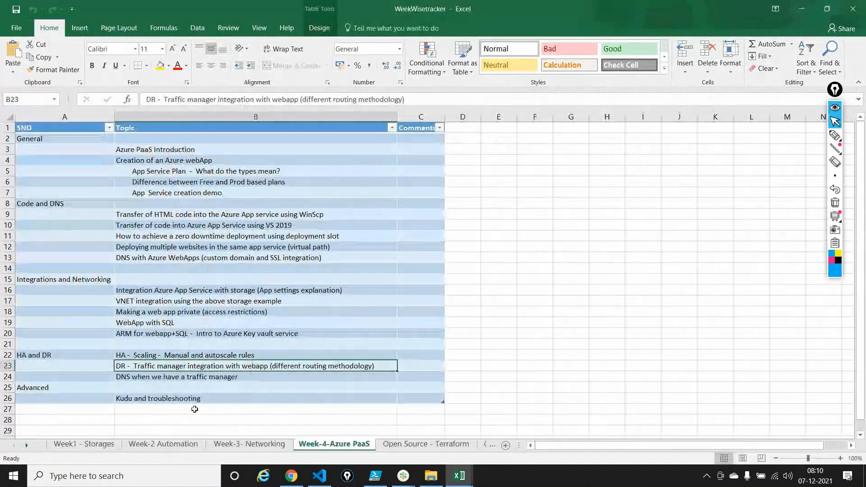
click(70, 444)
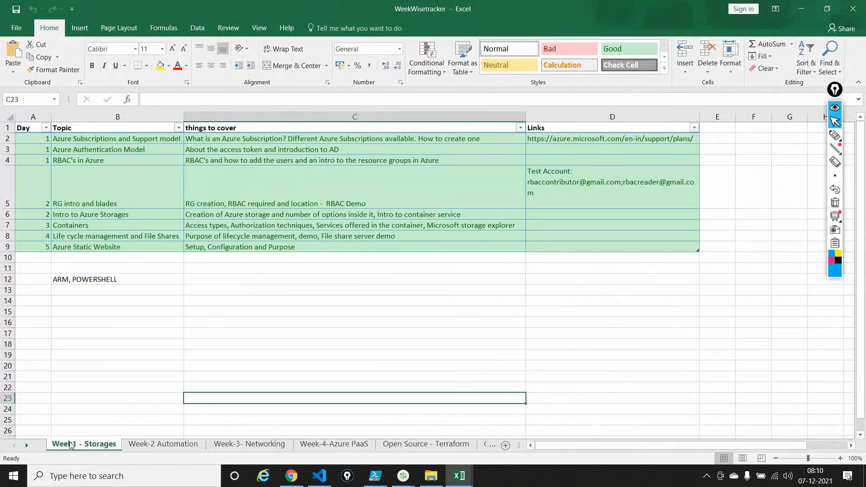
click(614, 182)
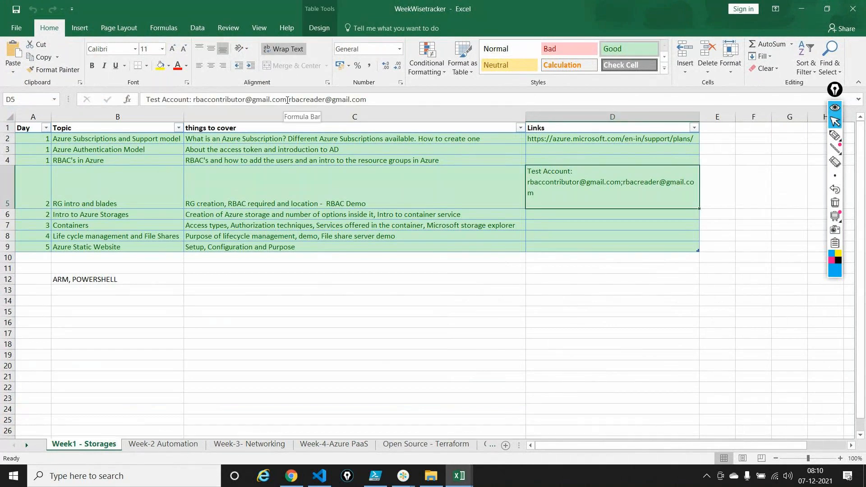
key(BackSpace)
click(227, 104)
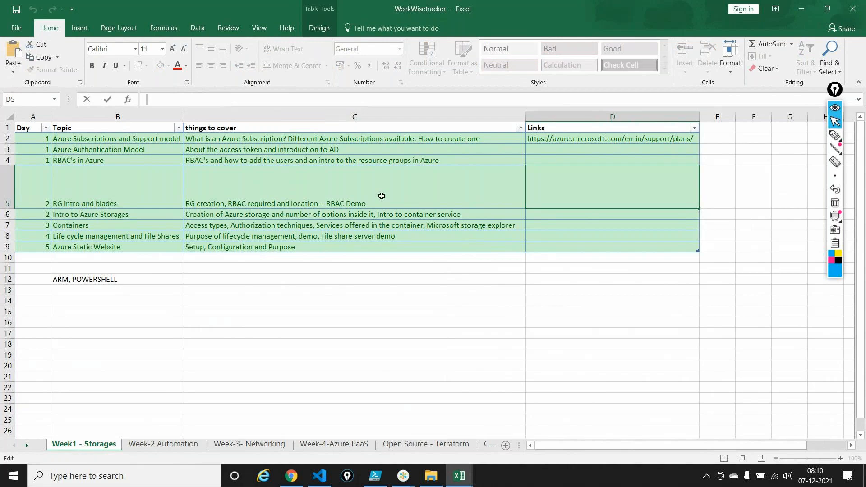
key(Escape)
click(381, 195)
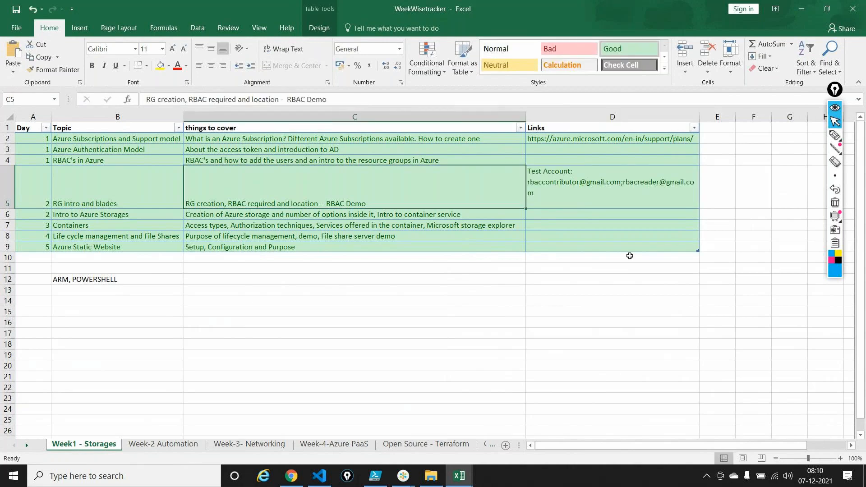
Copy only the contributor test account's e-mail address from the contents of cell D5.
click(596, 196)
drag(195, 99, 286, 99)
key(ctrl+c)
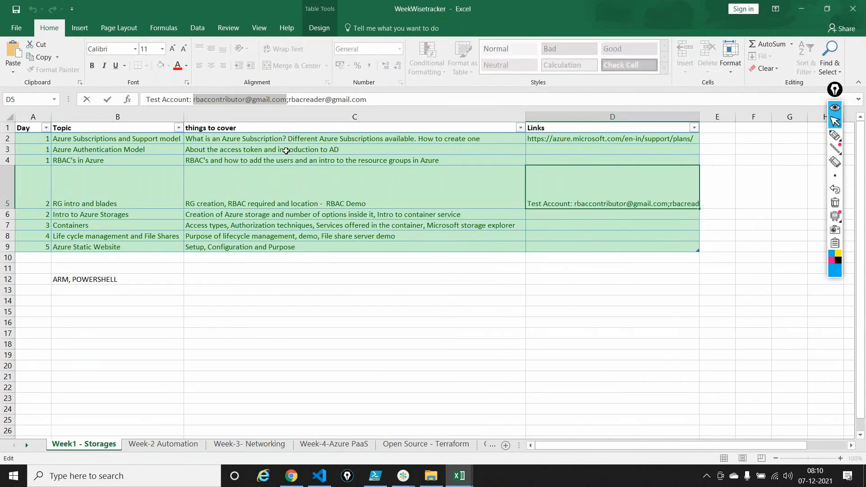
Switch to Azure DevOps in Chrome and open the Users page in the myadoplaygroun organization settings.
click(802, 9)
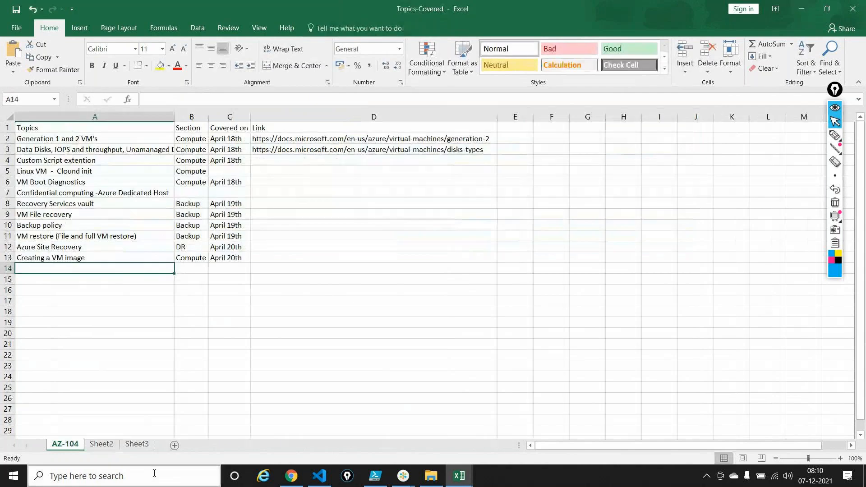
click(291, 476)
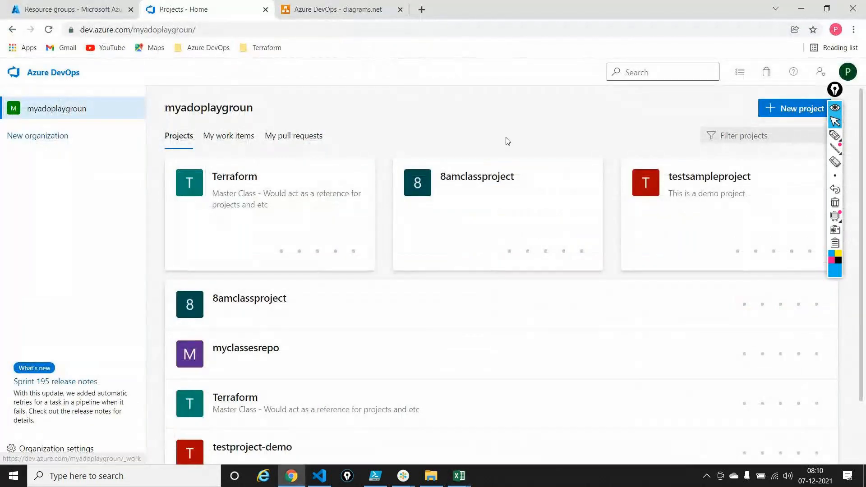
click(78, 457)
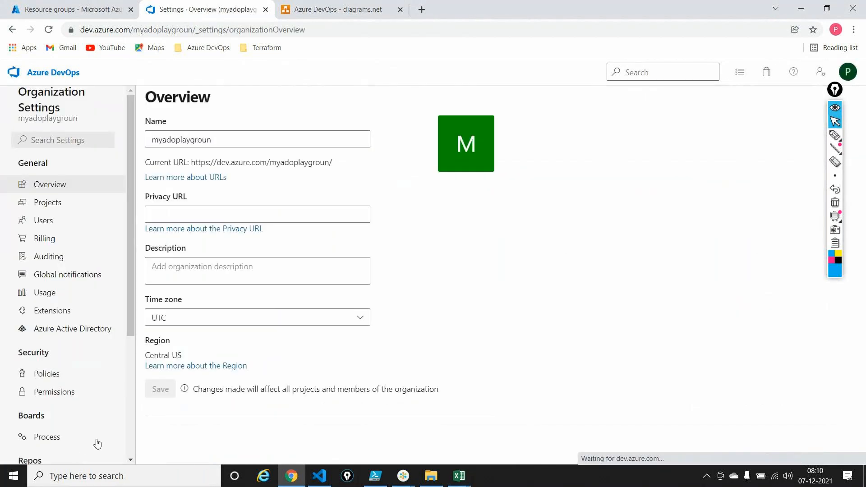
click(59, 222)
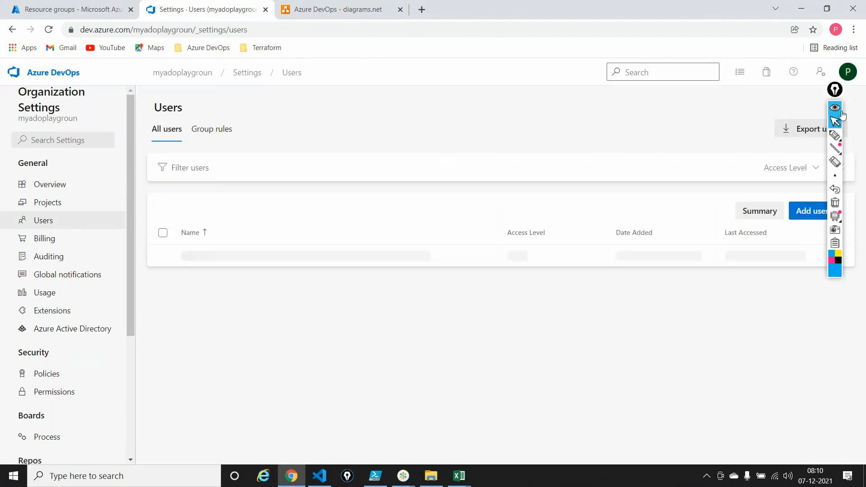
Start adding a new user to the organization, entering the copied contributor e-mail address as the user.
click(820, 219)
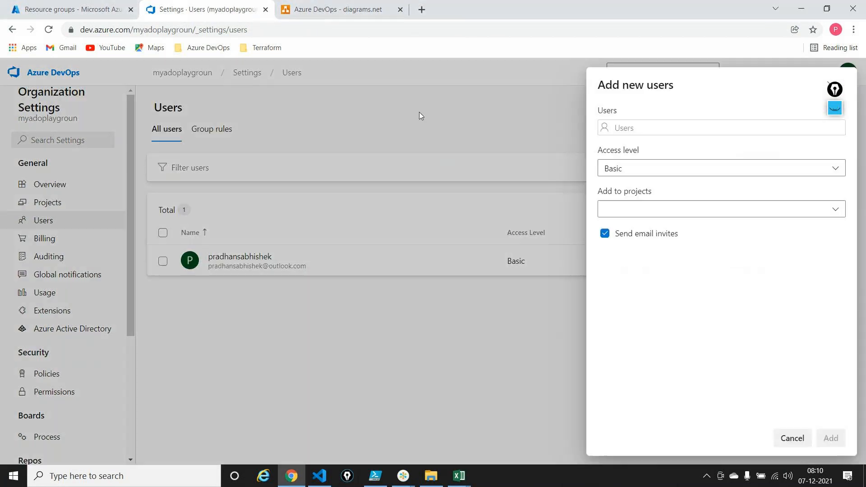
click(626, 126)
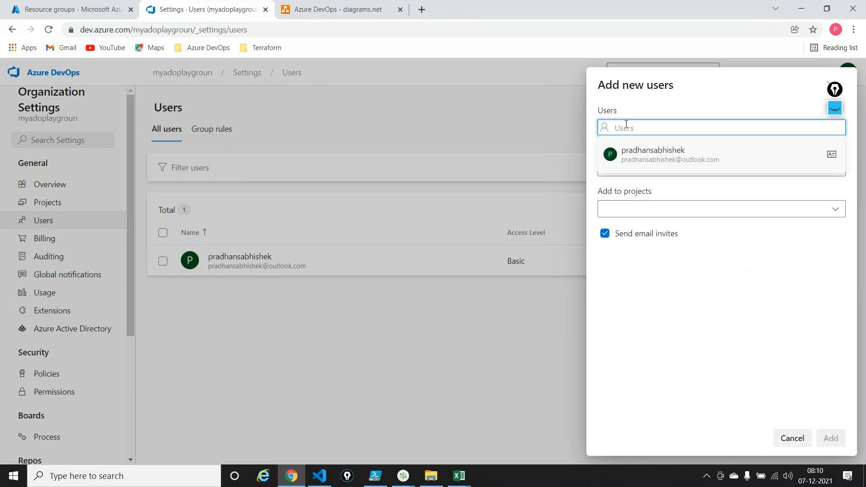
key(ctrl+v)
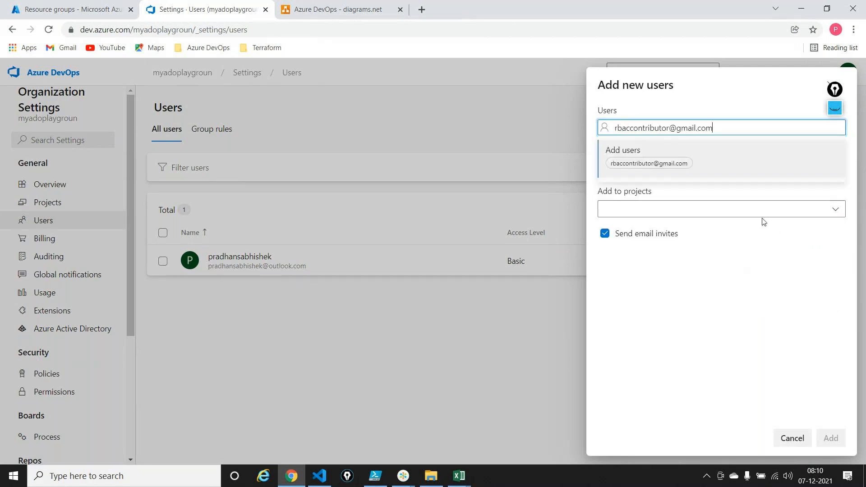
click(673, 164)
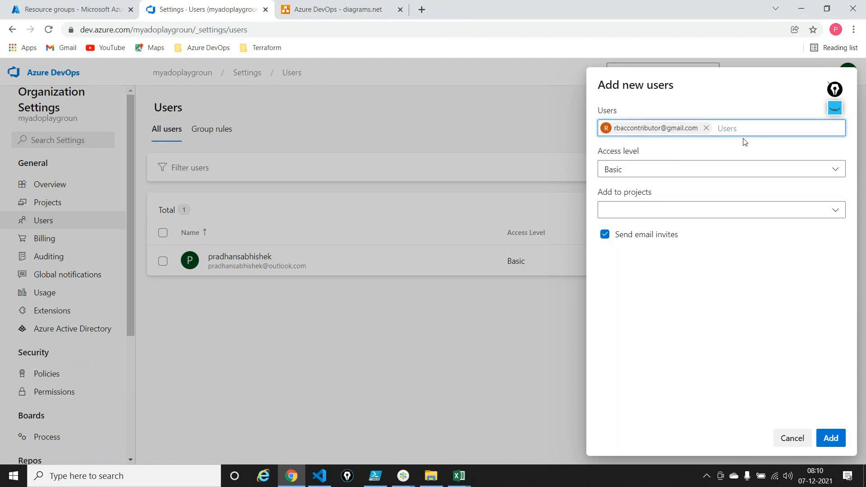
Assign the new user to the 8amclassproject project and add the user to the organization.
click(731, 210)
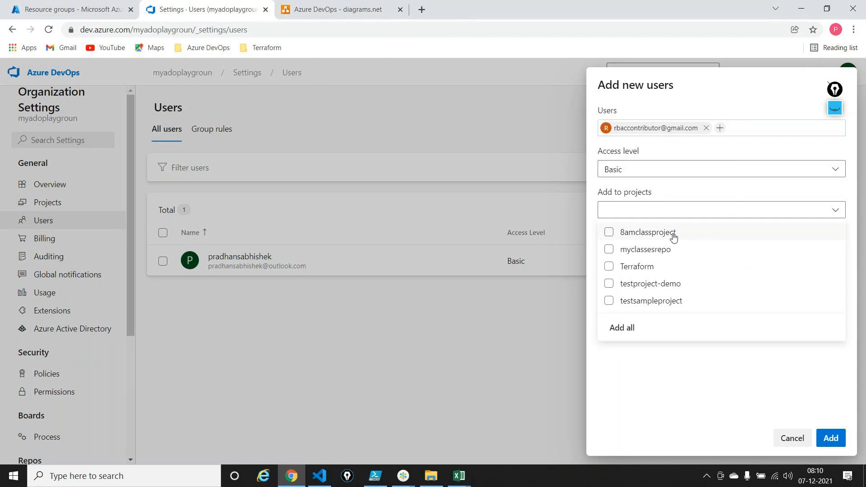
click(608, 232)
click(707, 419)
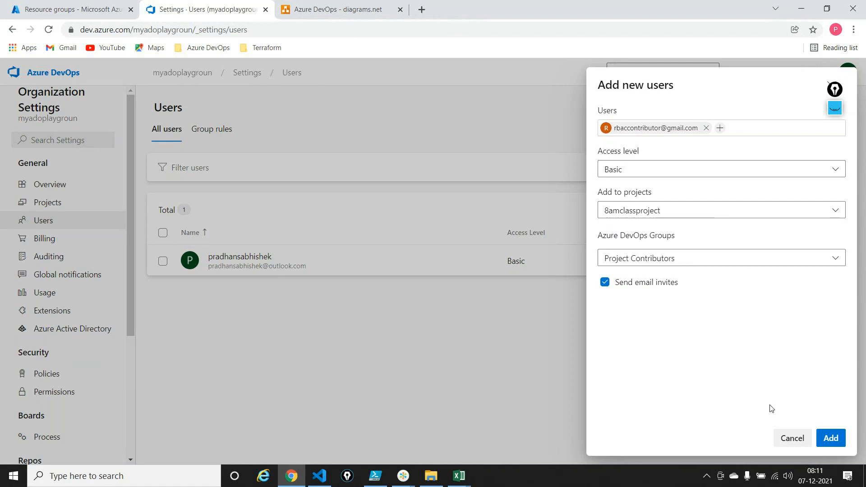
click(830, 438)
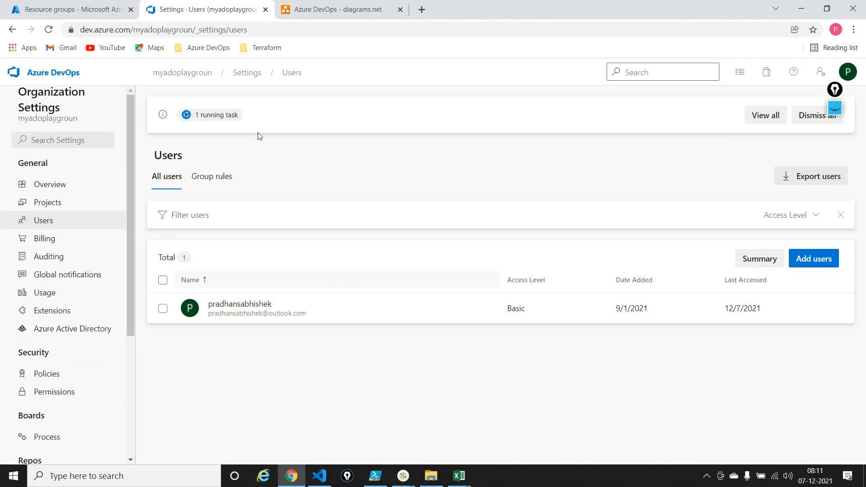
Draw a freehand blue arrow with Epic Pen pointing at the running task notice, and clear the annotation.
click(843, 110)
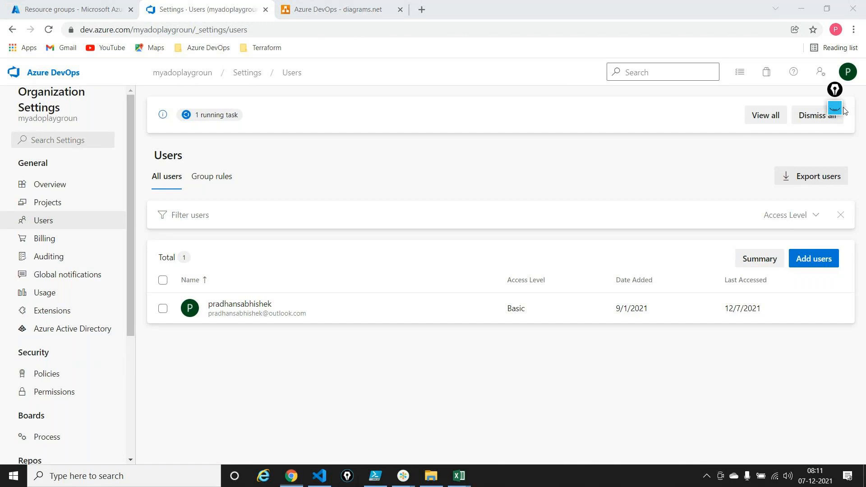
click(263, 161)
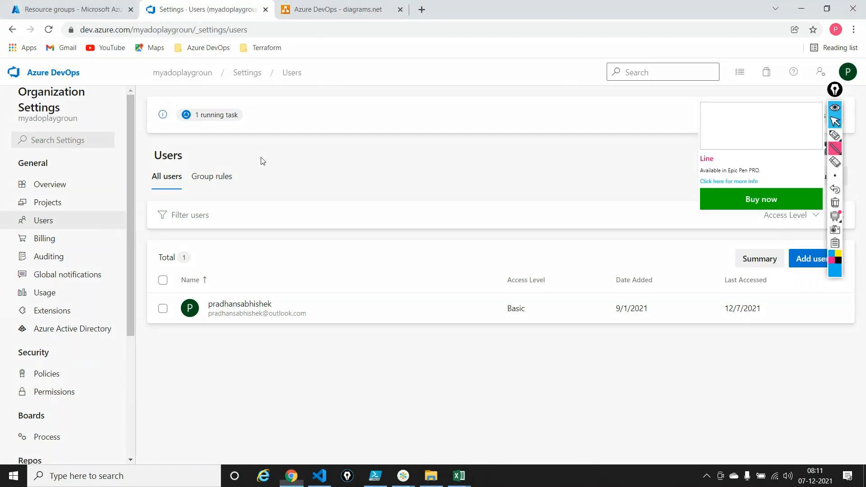
click(835, 135)
drag(210, 166, 225, 122)
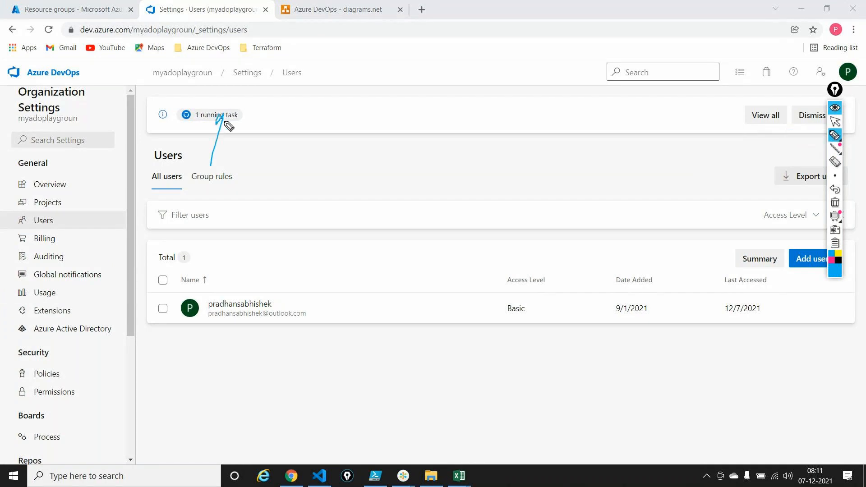
click(836, 202)
click(834, 121)
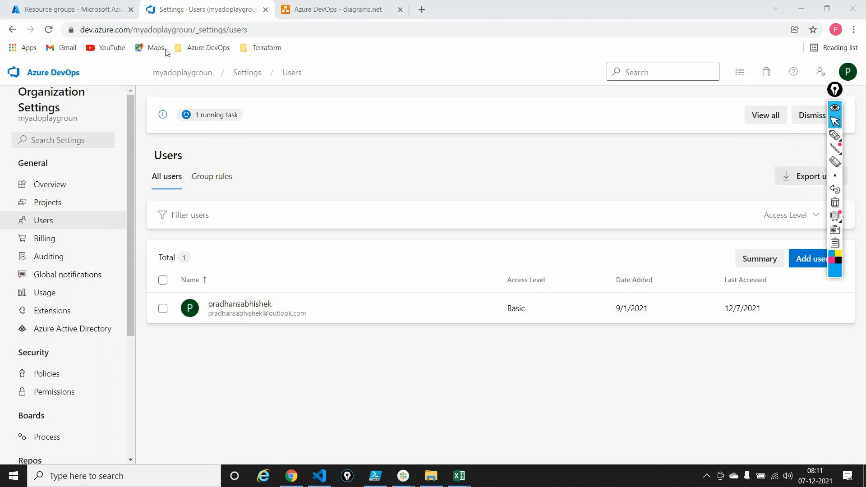
Refresh the organization's Users page and open gmail.com in a new incognito window.
click(49, 29)
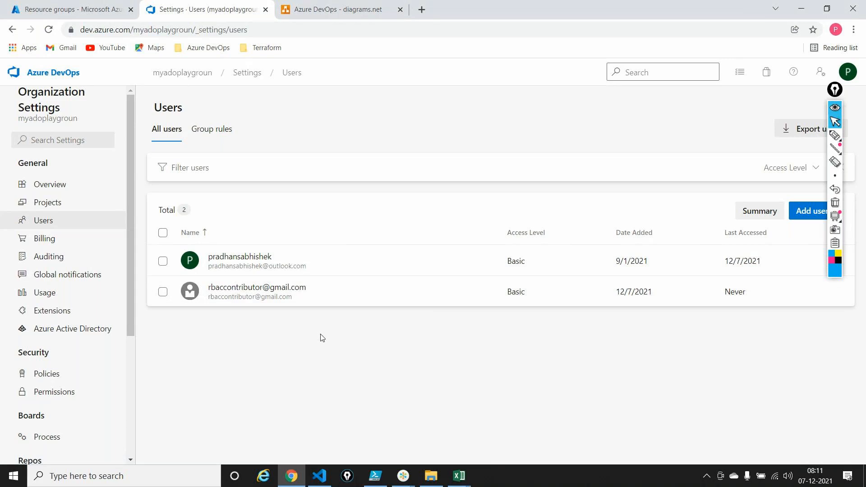
click(854, 29)
click(771, 72)
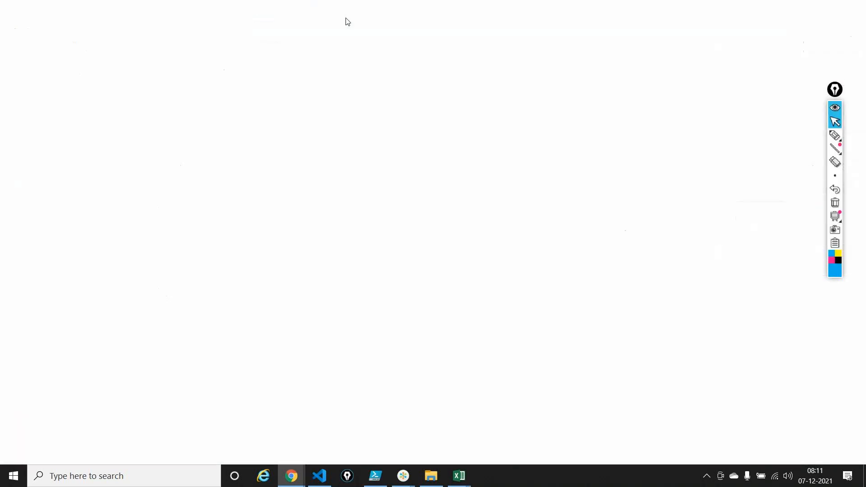
text(g)
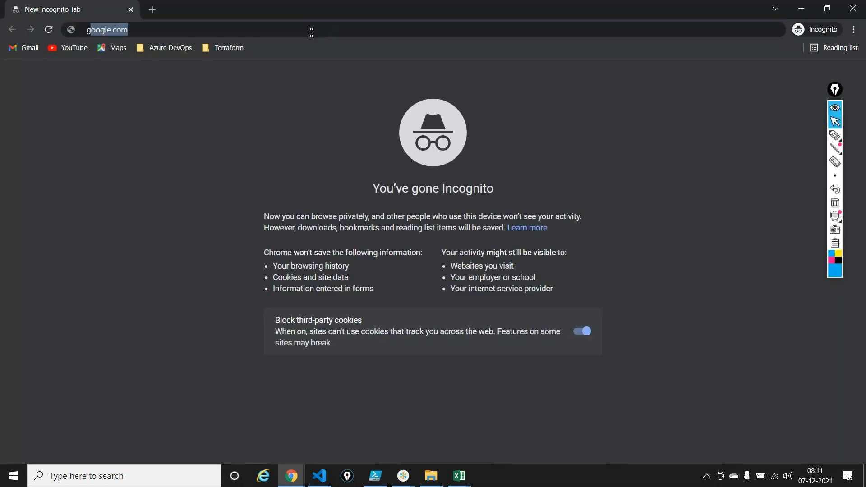
text(mail.com)
key(Return)
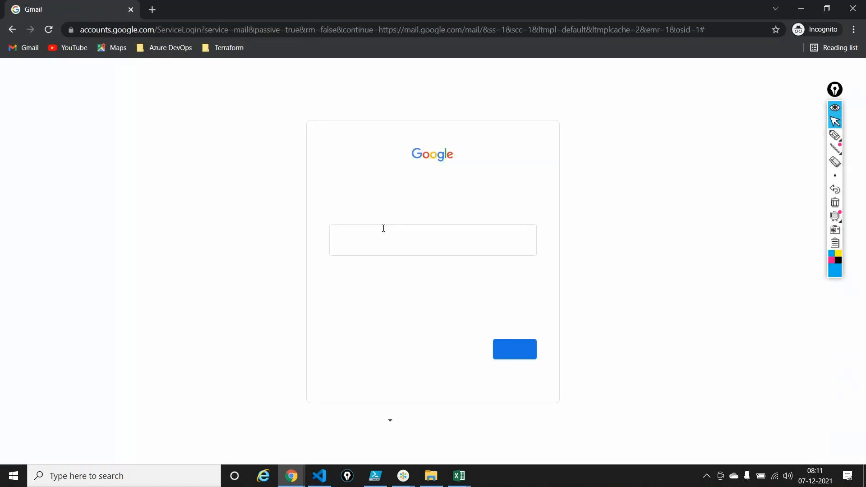
Sign in to Gmail with the copied contributor e-mail address and the account password, and continue to the inbox.
click(386, 238)
key(ctrl+v)
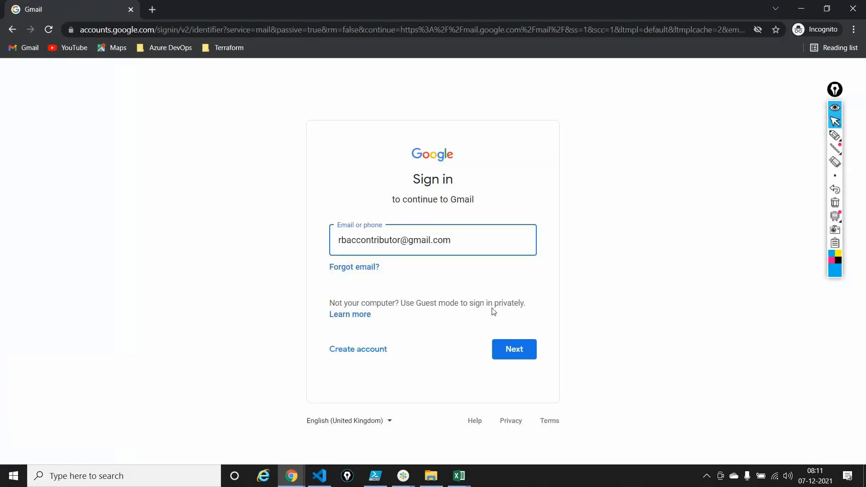
click(525, 350)
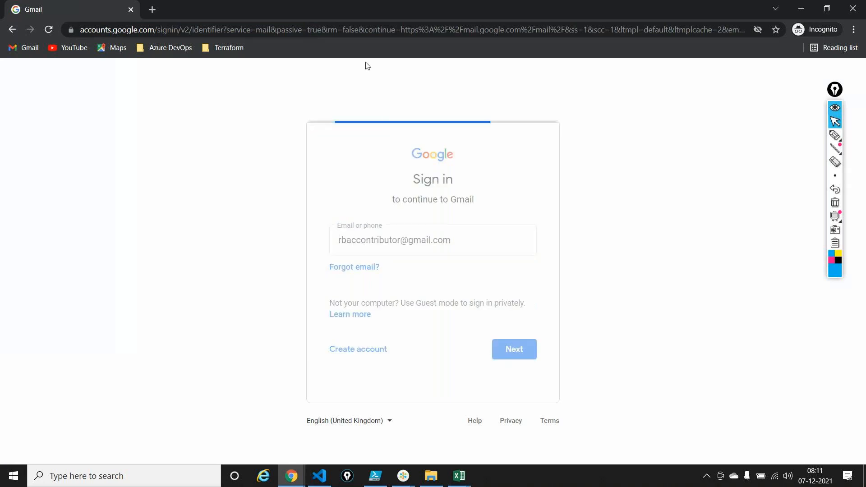
text(•••••••••••••)
key(Return)
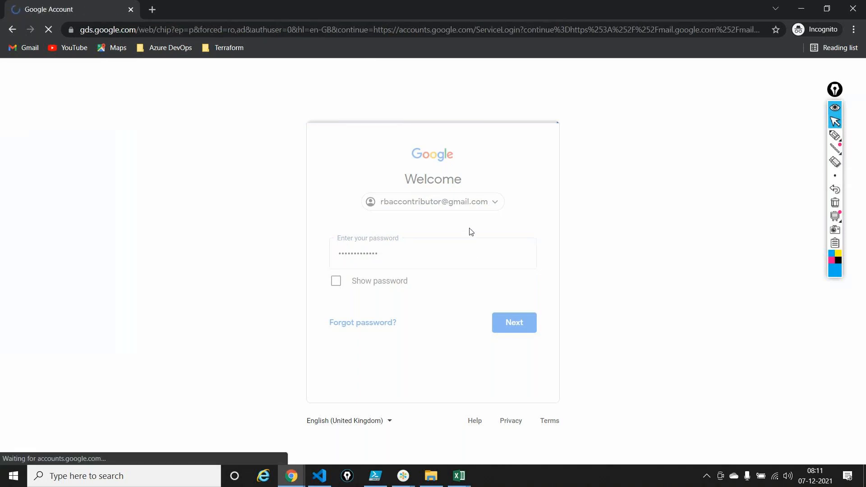
click(344, 375)
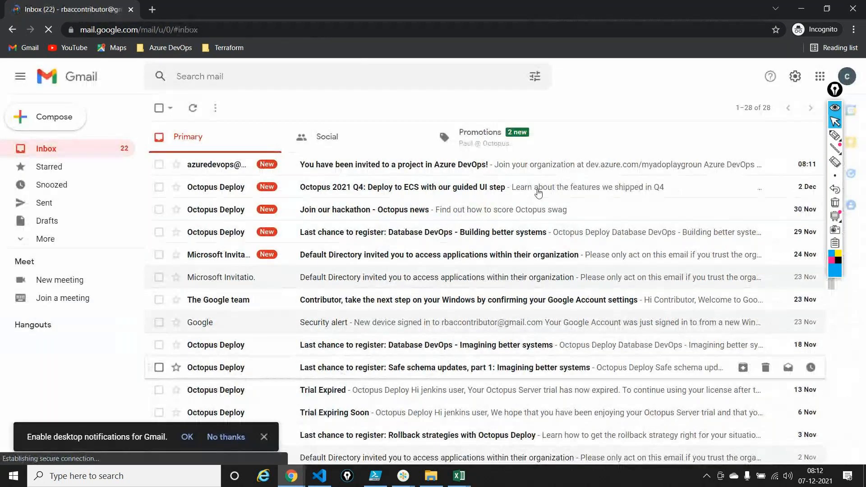
Join the organization from the Azure DevOps invitation e-mail, signing in to Microsoft with the contributor's e-mail and password and declining to stay signed in.
click(404, 170)
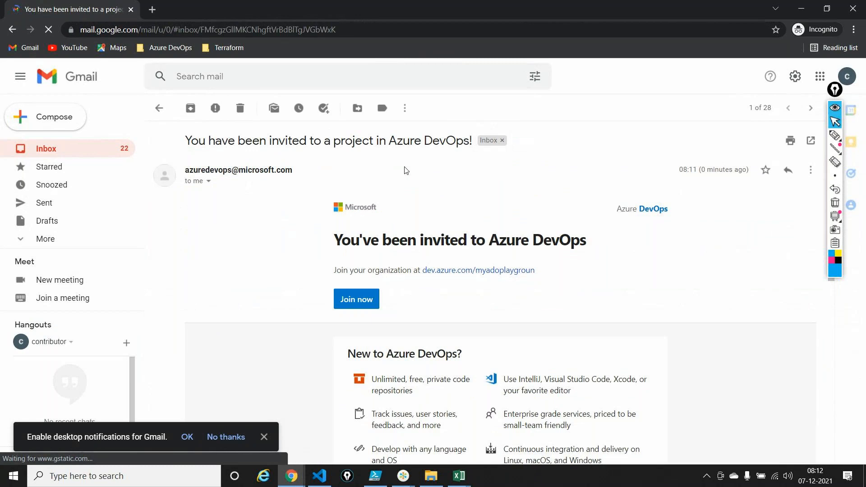
click(357, 300)
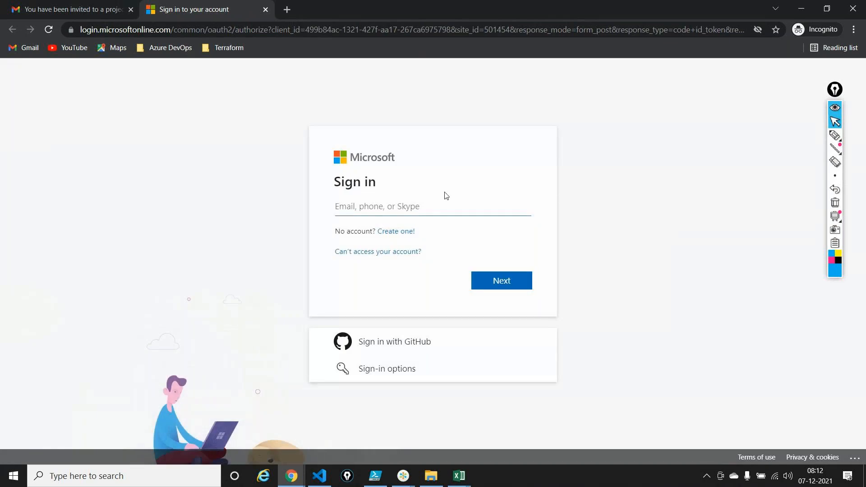
key(ctrl+v)
click(498, 280)
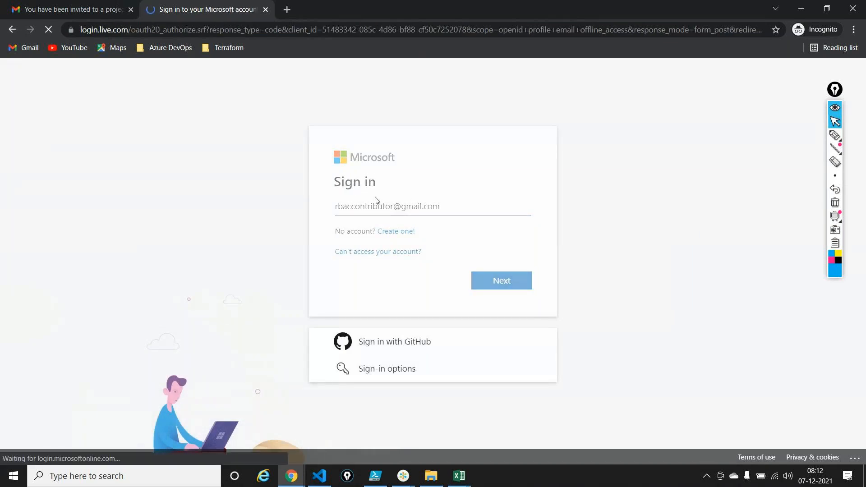
key(ctrl+v)
text(********)
key(Return)
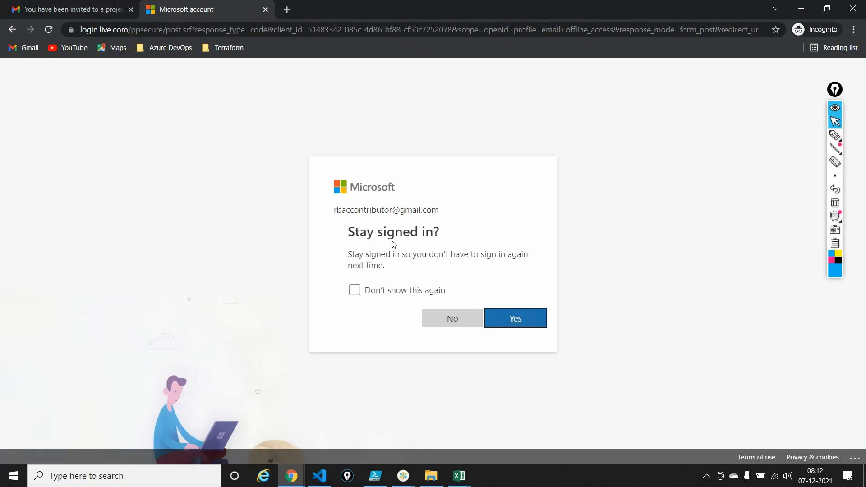
click(435, 318)
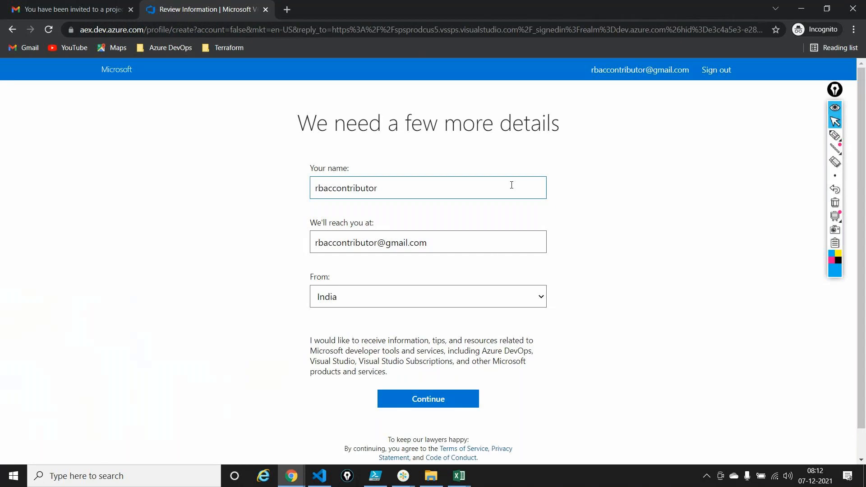
Complete the profile details with the name Contributor and reload the myadoplaygroun projects page.
drag(512, 185, 86, 183)
text(Contributor)
click(435, 400)
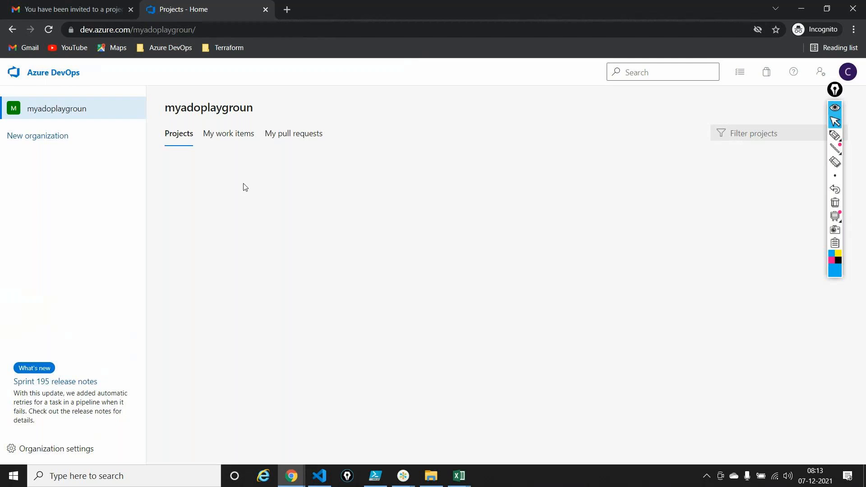
click(49, 29)
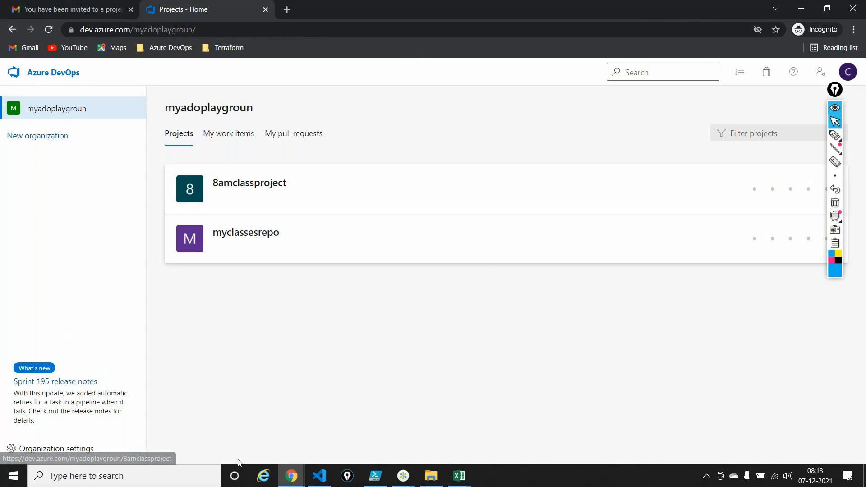
Switch back to the administrator's Chrome window and open 8amclassproject from the organization's project list.
click(291, 476)
click(251, 441)
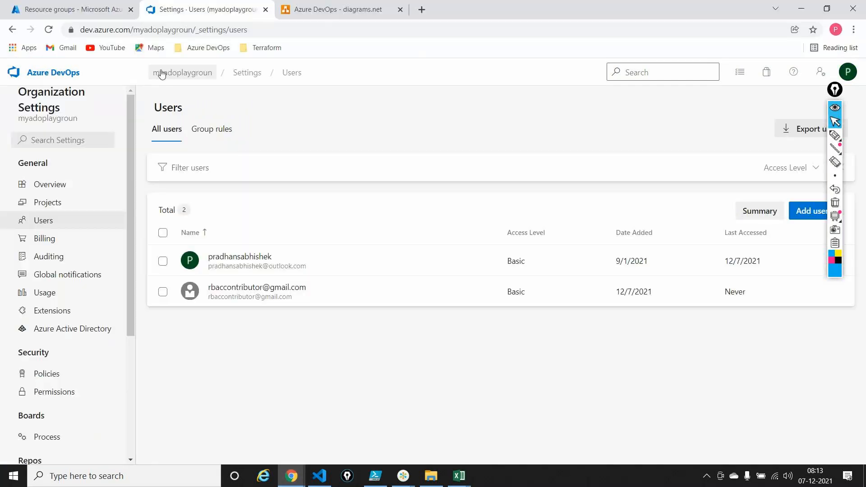
click(24, 77)
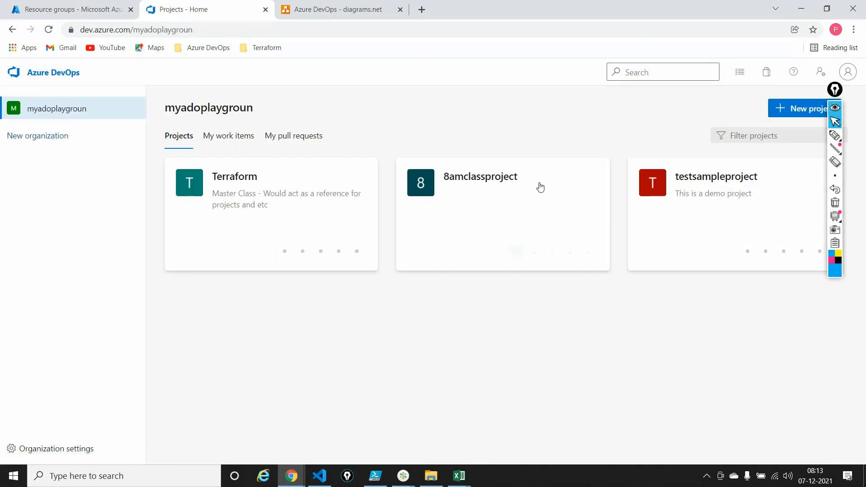
mouse_move(540, 188)
click(540, 188)
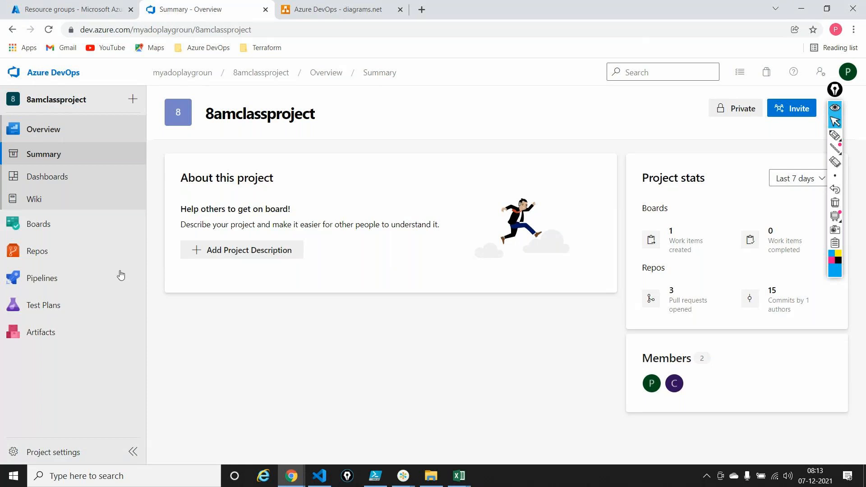
Create a Git repository named aspdotnetrepo with a README in the Repos area of 8amclassproject.
mouse_move(122, 255)
click(186, 273)
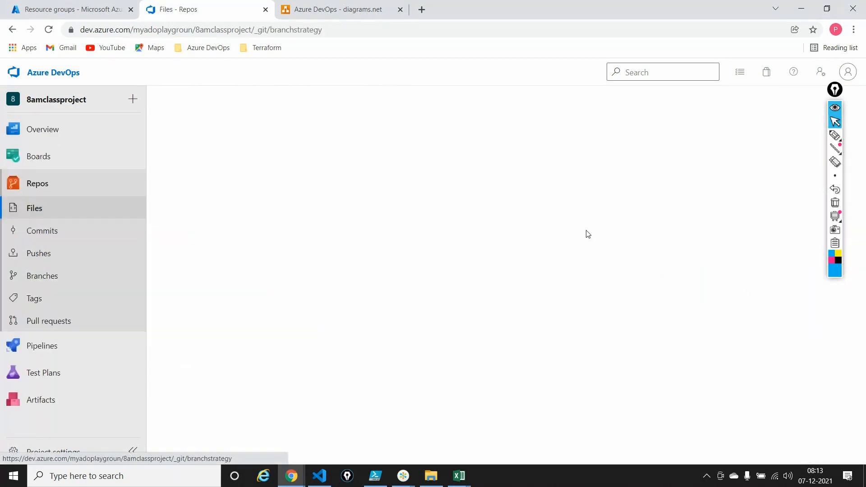
click(422, 73)
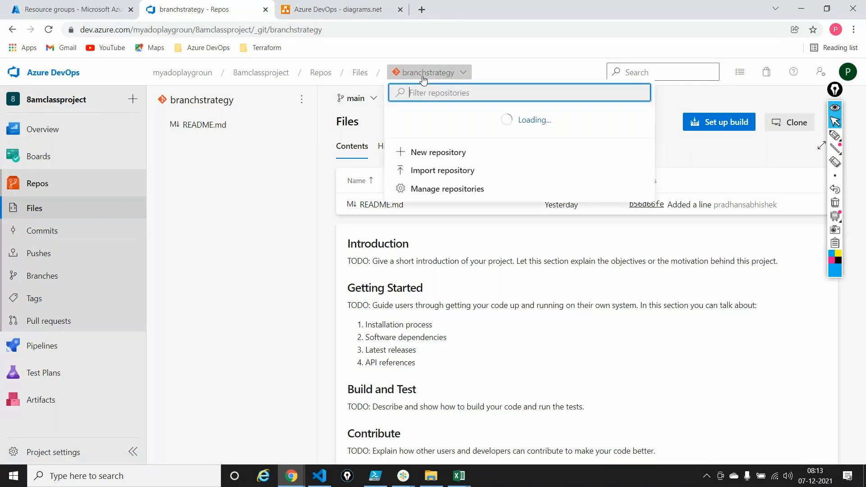
click(435, 185)
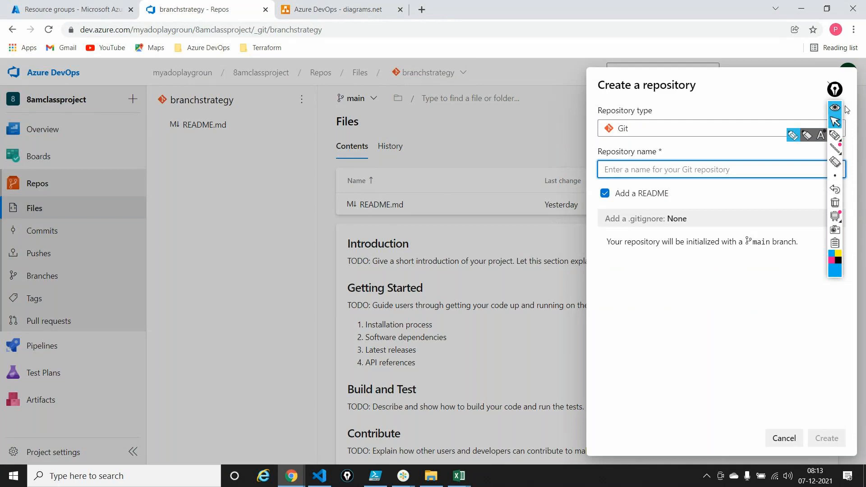
click(634, 169)
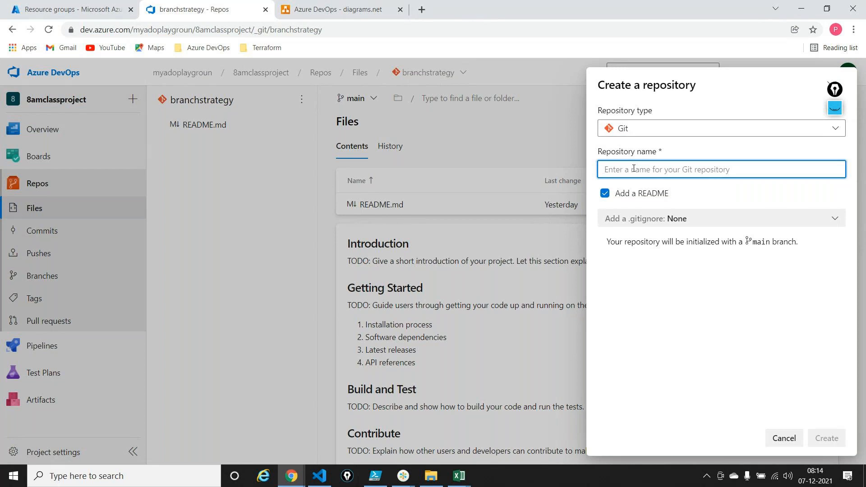
text(aspdot)
text(net)
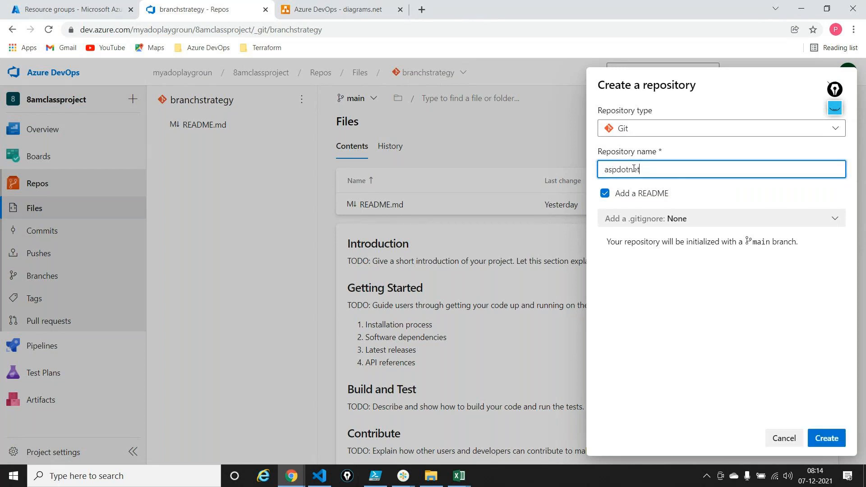
text(repo)
key(Return)
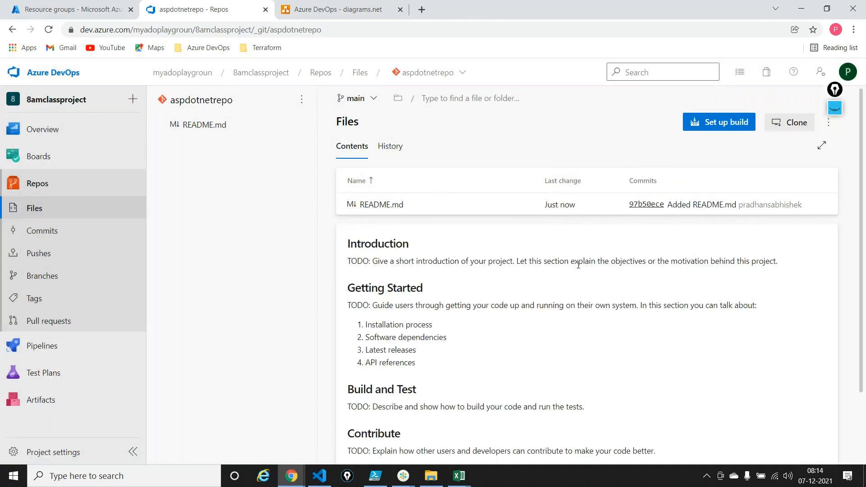
Open the branches of aspdotnetrepo, and lock and unlock the main branch.
click(61, 274)
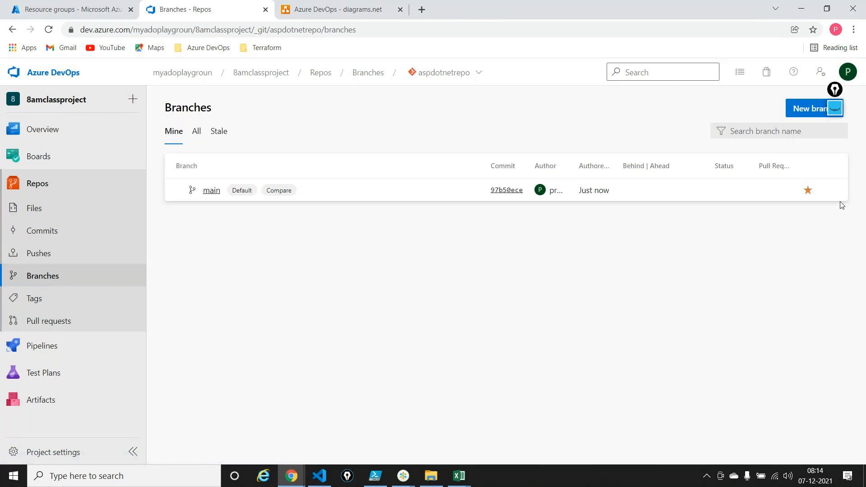
click(834, 191)
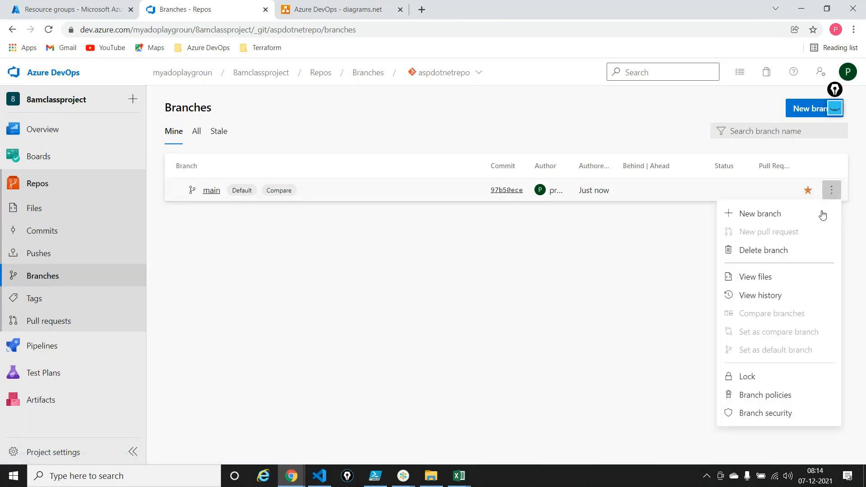
click(766, 376)
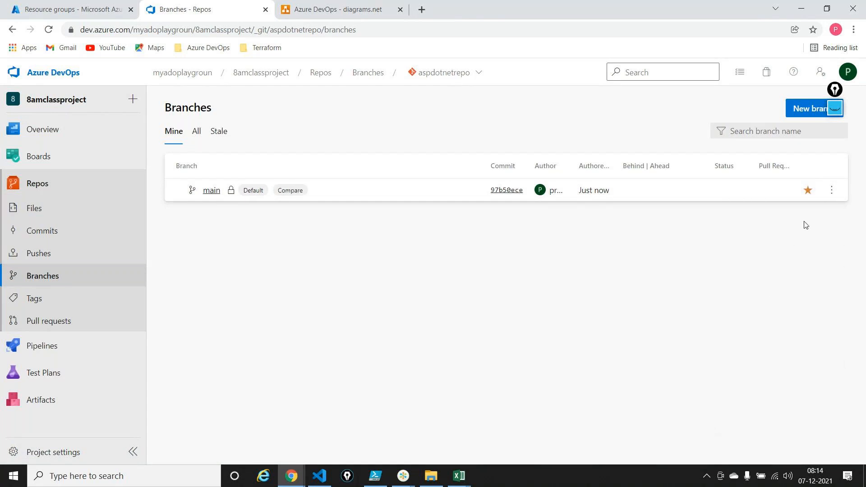
click(831, 189)
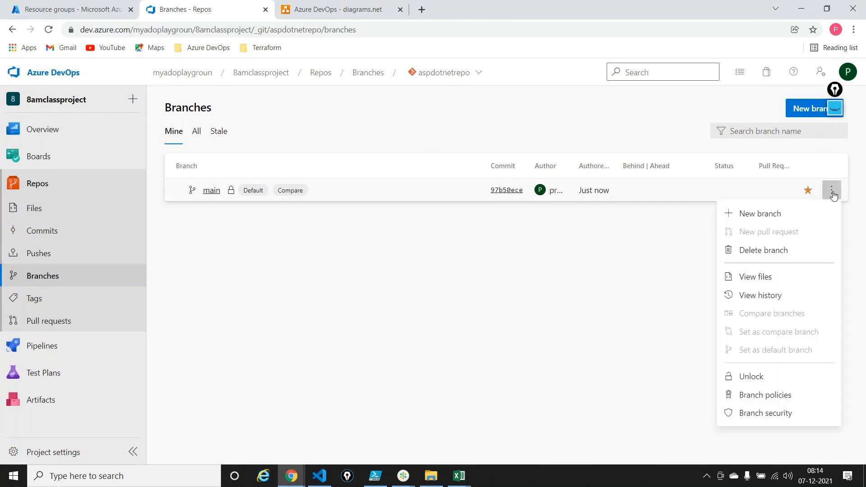
click(750, 377)
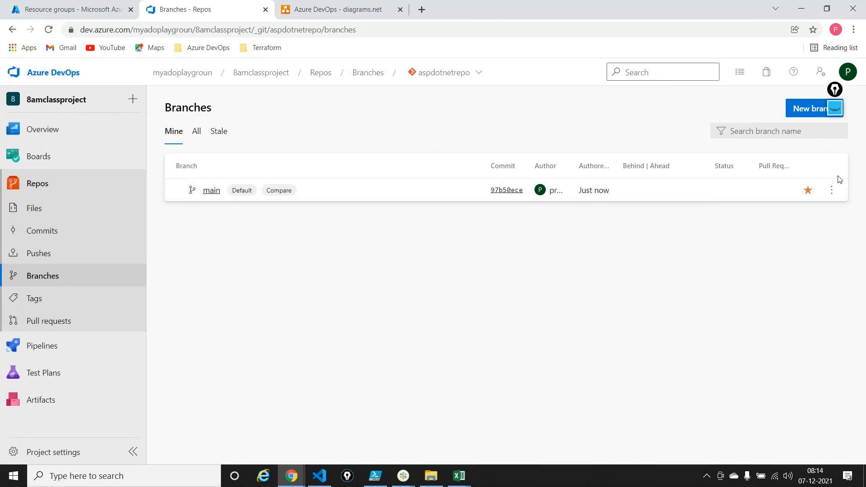
Open the branch policies of main and require a minimum of 1 reviewer on pull requests.
click(832, 189)
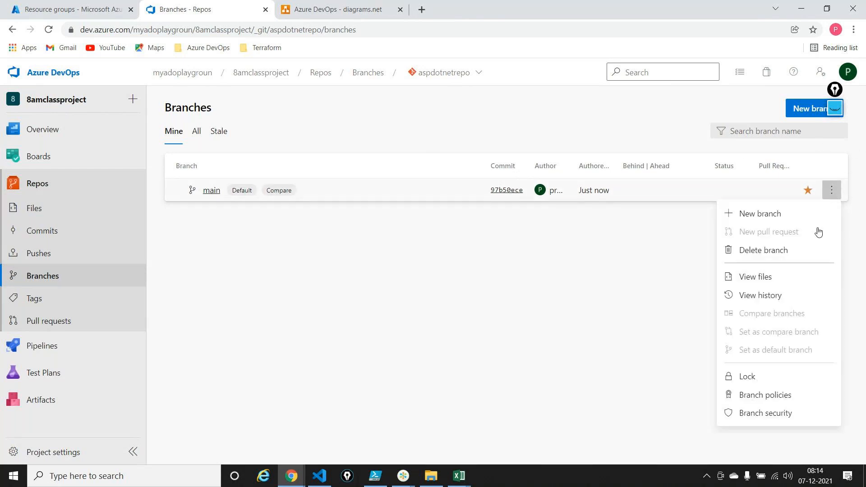
click(761, 397)
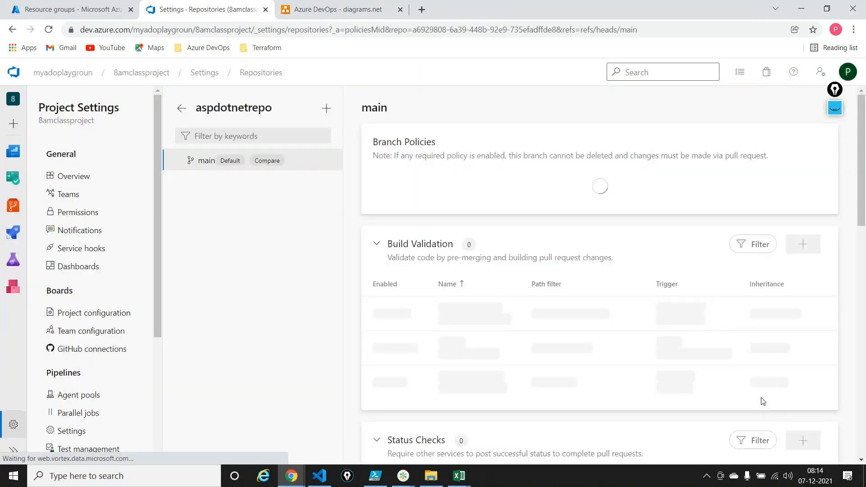
click(382, 186)
click(516, 244)
key(BackSpace)
text(1)
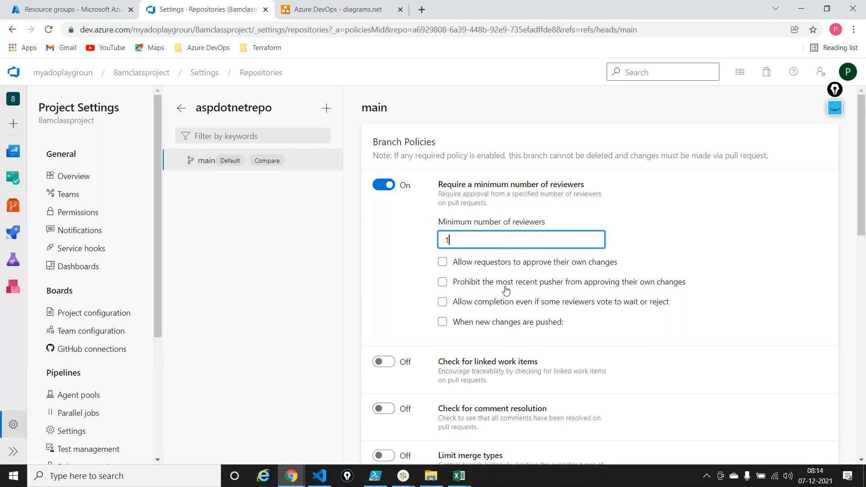
Enable the linked work items and comment resolution checks for main, both as Required.
scroll(483, 373, down, 3)
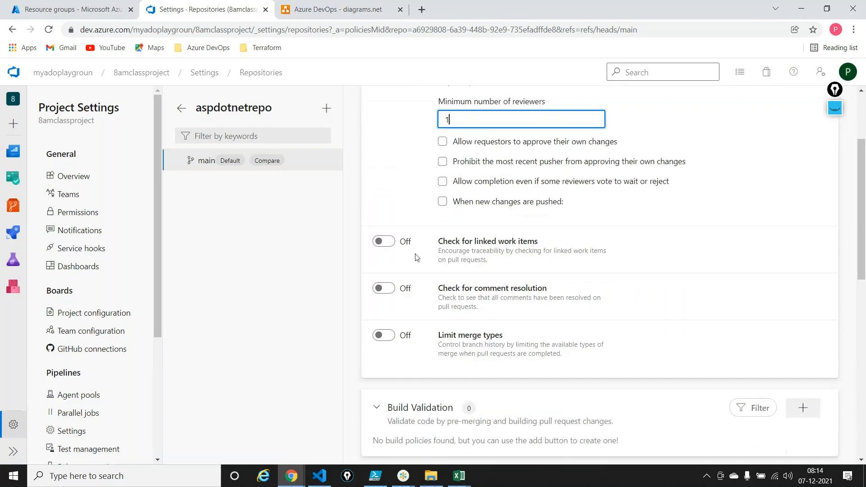
click(384, 241)
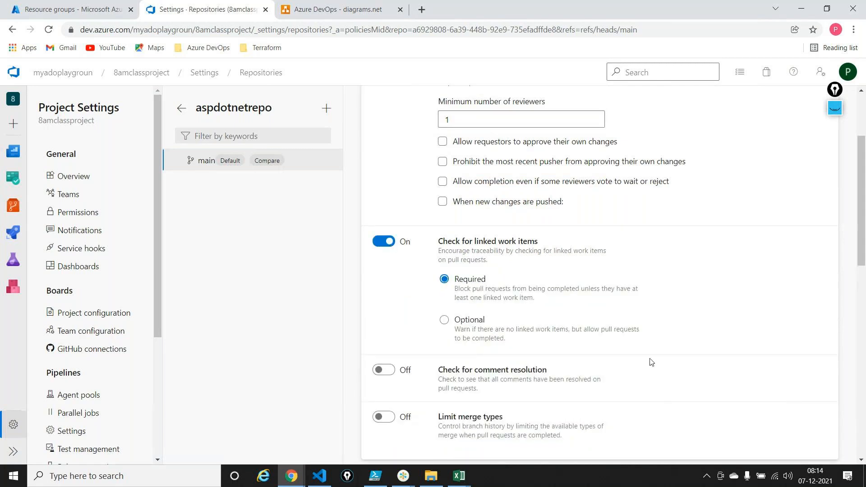
scroll(651, 362, down, 3)
click(384, 235)
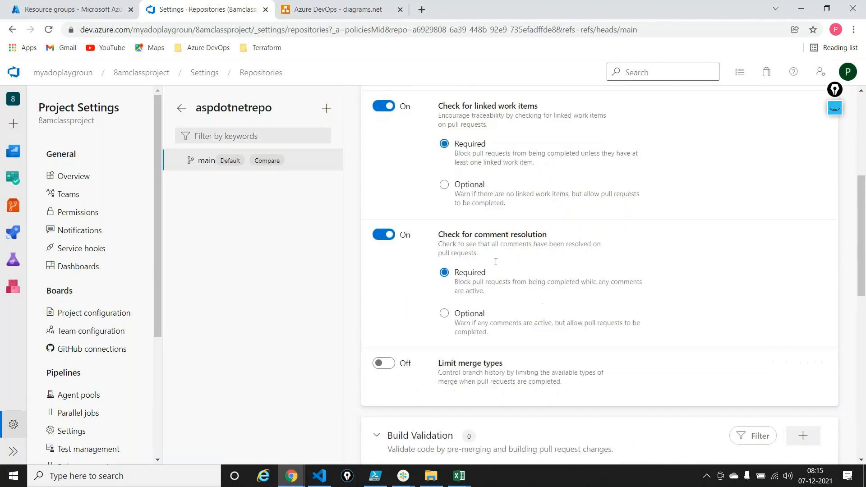
Leave the branch policies of main and return to the Branches page of aspdotnetrepo.
scroll(576, 275, up, 5)
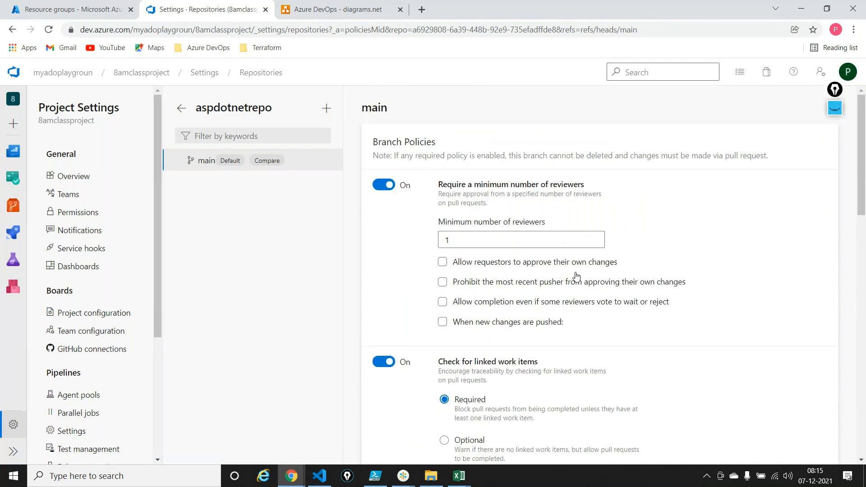
click(238, 76)
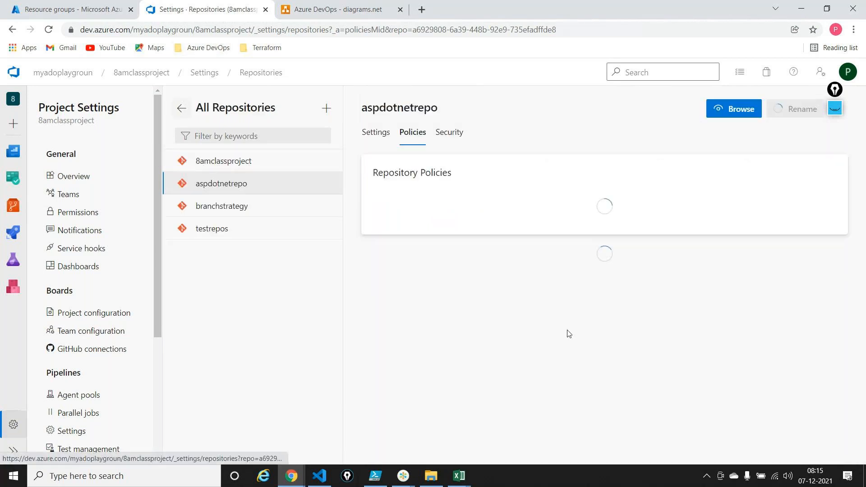
mouse_move(13, 205)
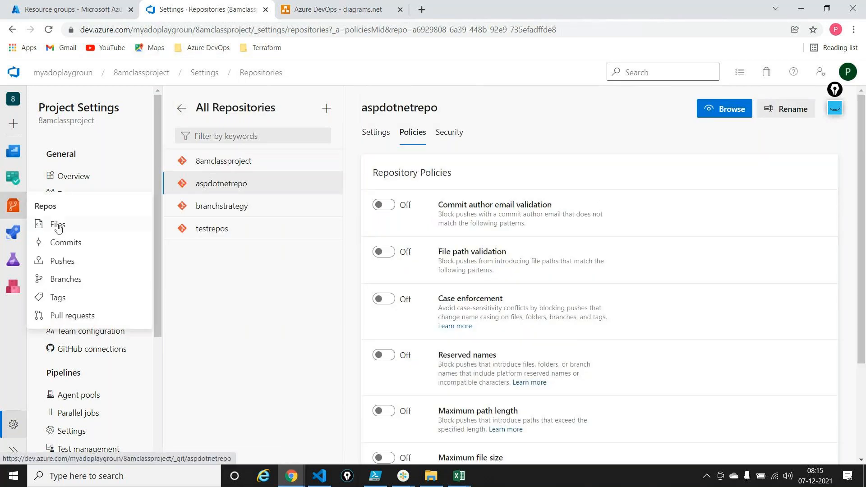
click(66, 279)
Switch to the Azure DevOps diagram in diagrams.net and examine the develop branch in the branching flow on Page-13.
click(311, 9)
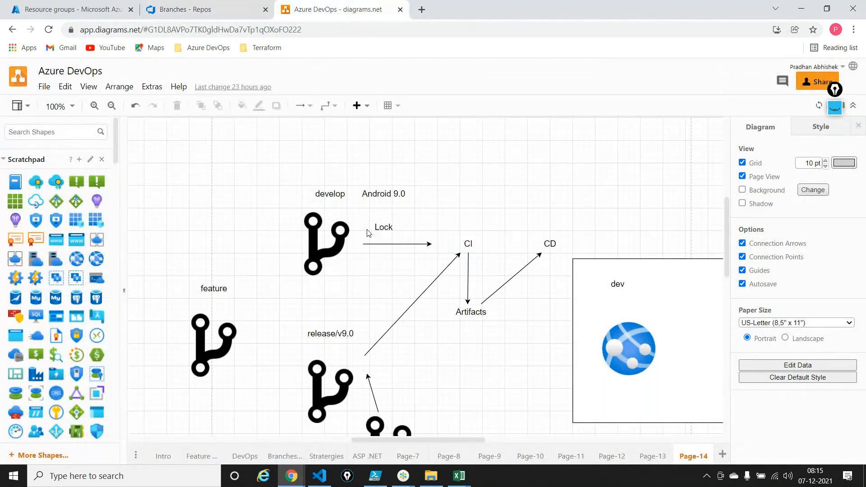
scroll(368, 234, up, 2)
scroll(368, 233, down, 1)
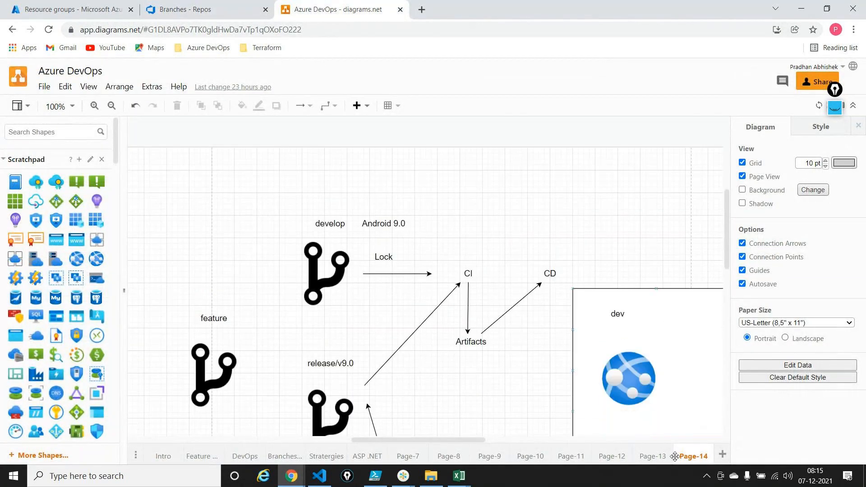
click(654, 456)
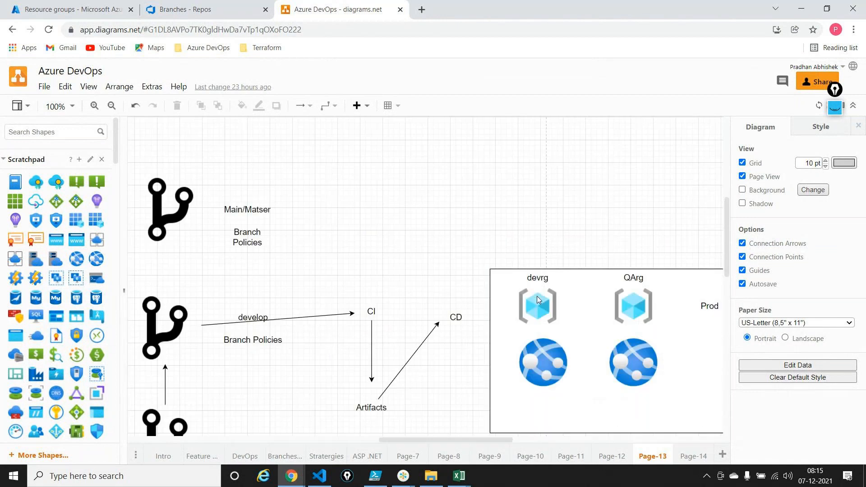
scroll(538, 300, left, 3)
click(274, 323)
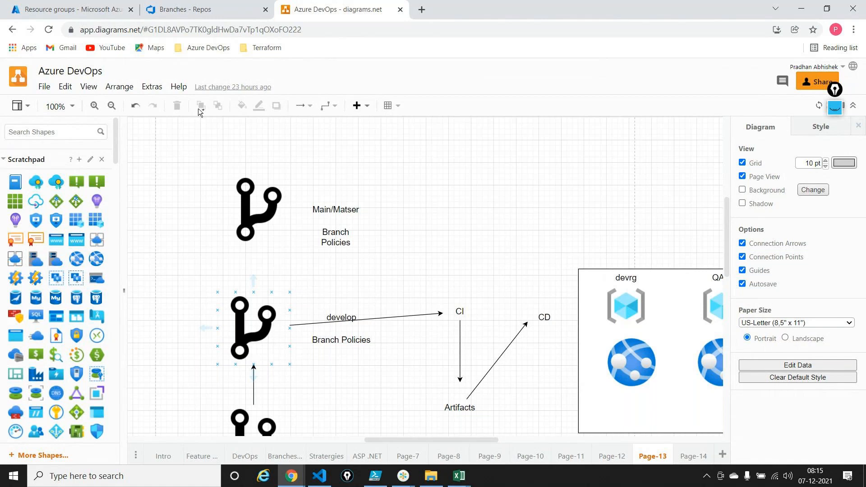
Switch back to Azure DevOps and create a branch named develop/v1.0 based on main in aspdotnetrepo.
click(176, 10)
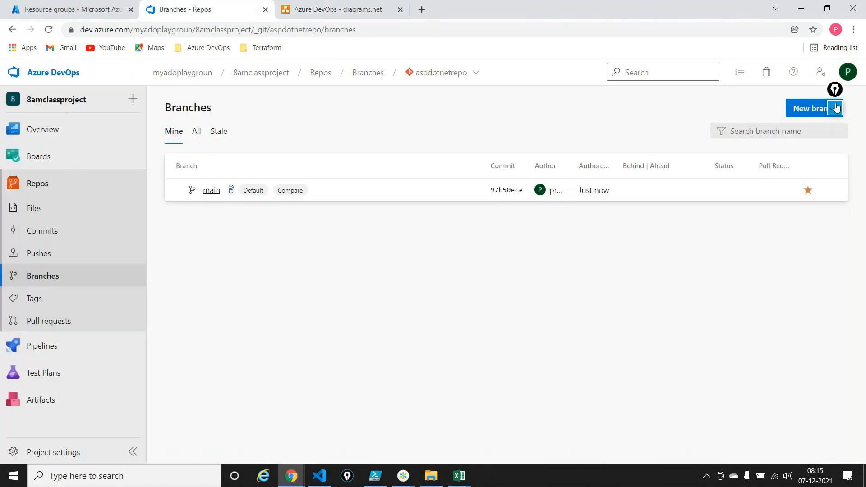
drag(835, 89, 852, 340)
click(825, 109)
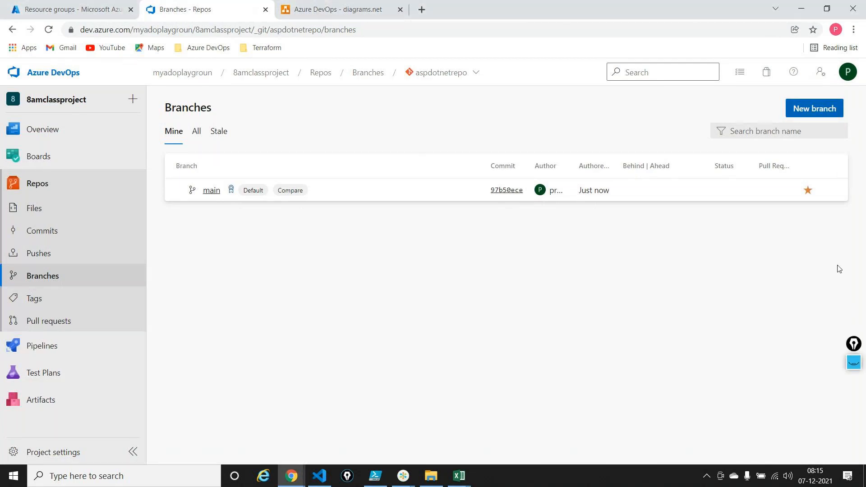
text(deve)
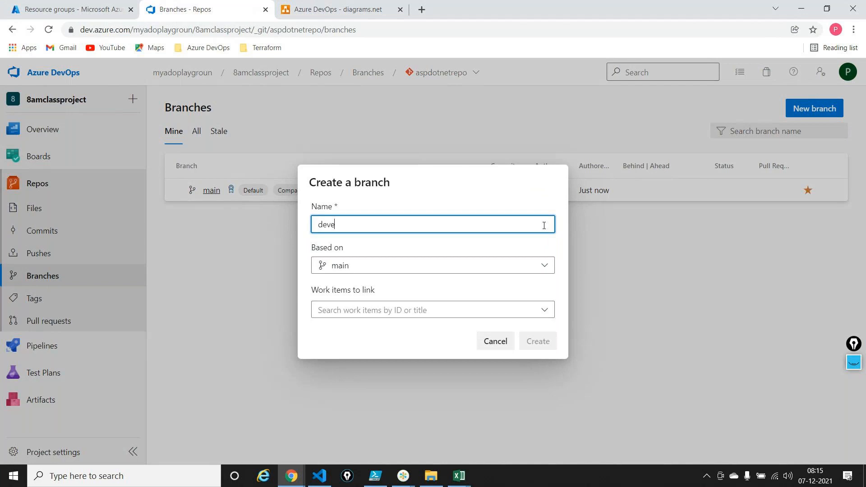
text(lop/v1.)
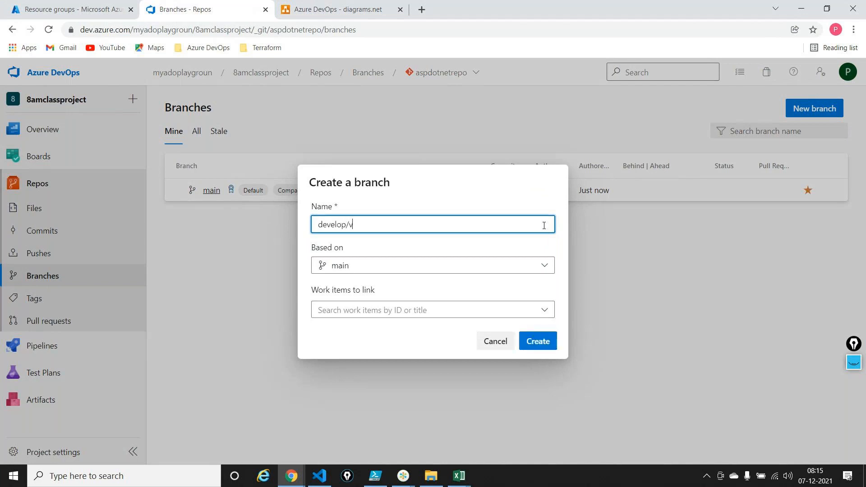
text(0)
click(538, 341)
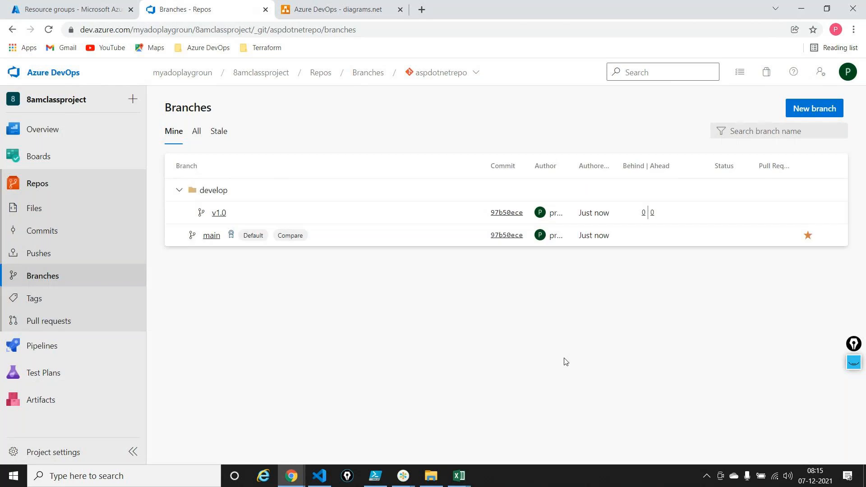
Switch to the diagrams.net diagram and examine how the feature branch leads into develop on Page-13.
click(341, 9)
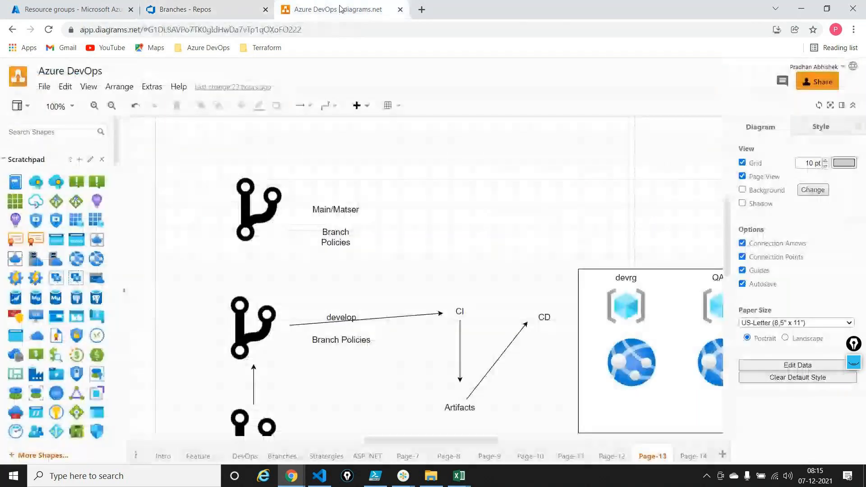
scroll(300, 325, down, 3)
click(260, 244)
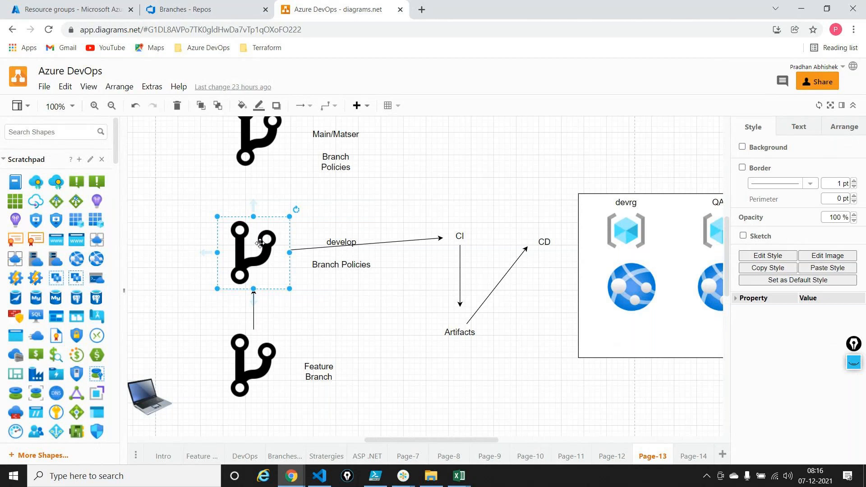
In Azure DevOps, open the branch policies of develop/v1.0 and require a minimum of 1 reviewer on pull requests.
click(208, 9)
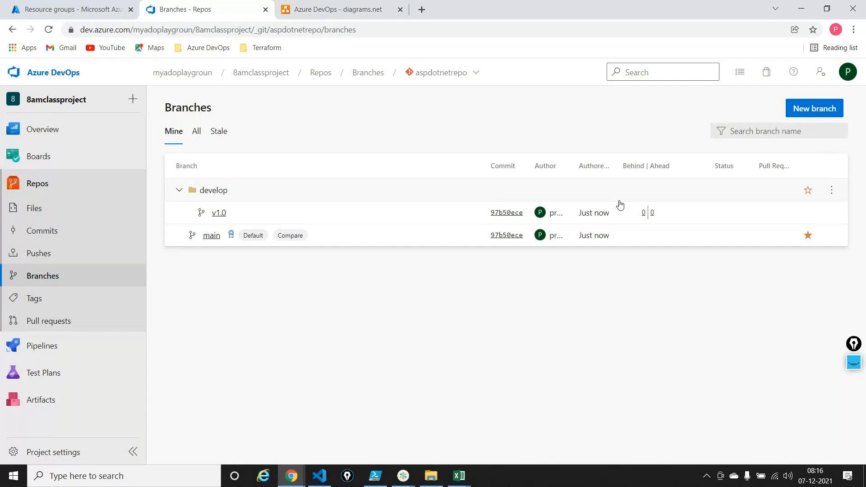
click(831, 213)
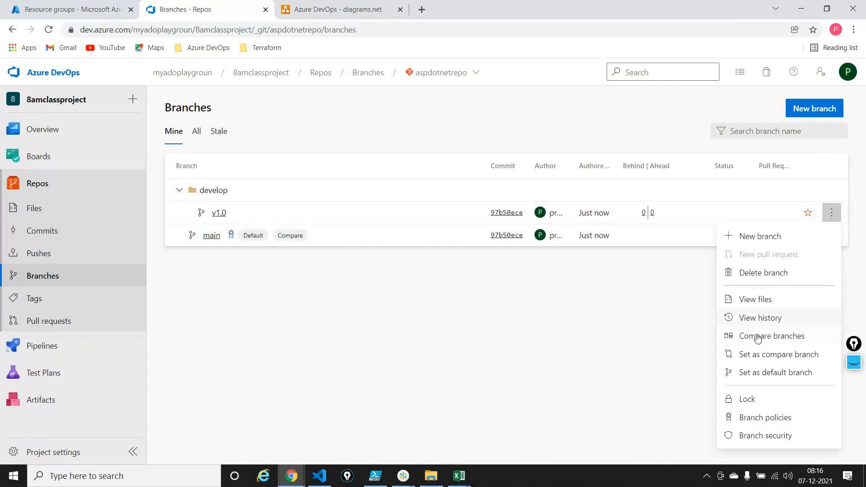
click(754, 418)
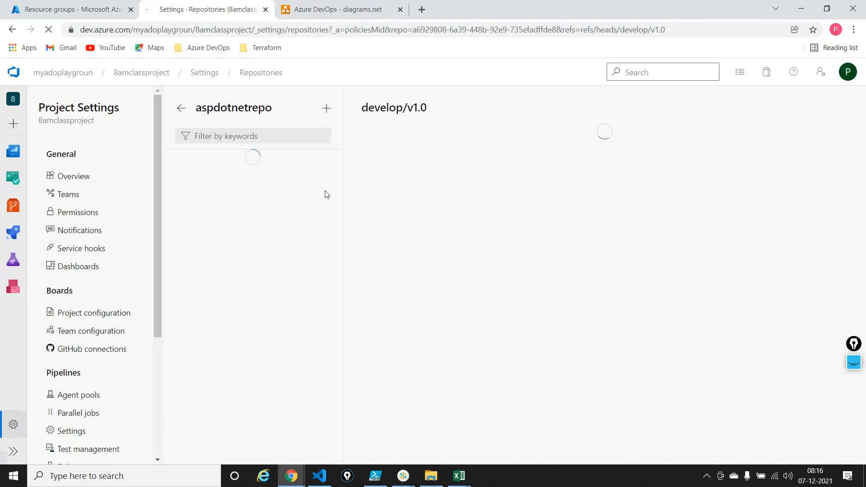
click(388, 185)
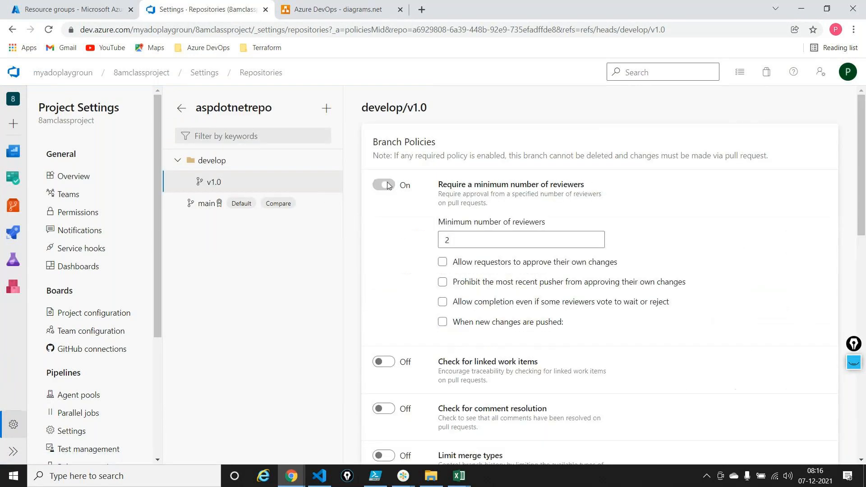
click(506, 243)
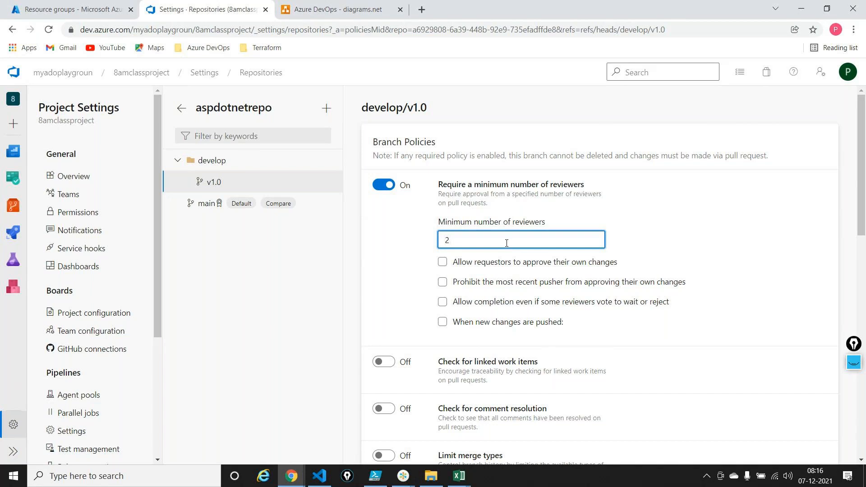
key(BackSpace)
text(1)
Enable the linked work items and comment resolution checks for develop/v1.0, both as Required.
scroll(506, 243, down, 2)
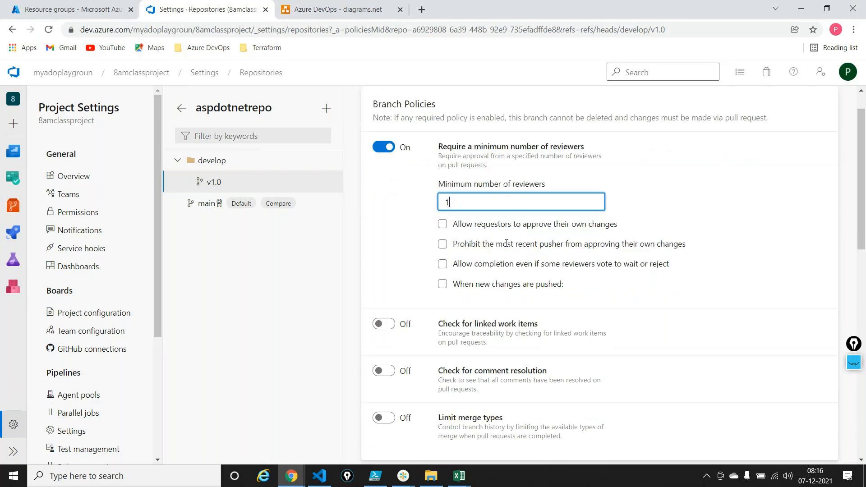
scroll(507, 244, down, 1)
click(383, 240)
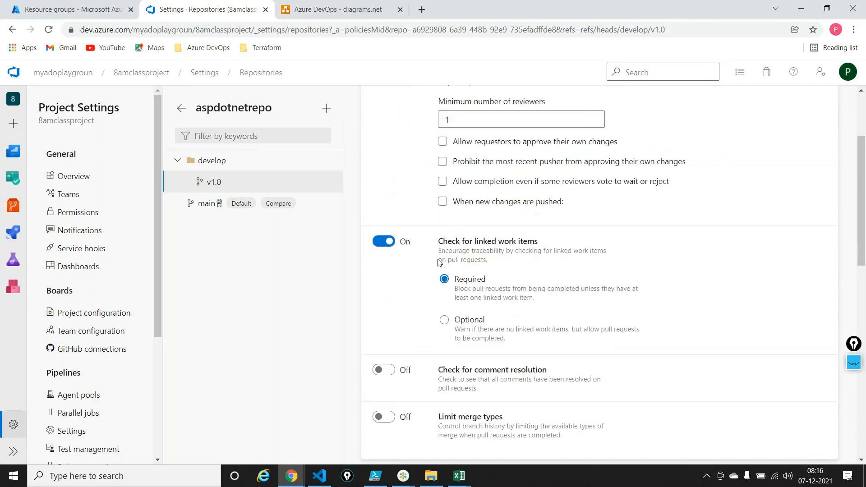
scroll(440, 263, down, 1)
scroll(439, 263, down, 2)
click(383, 235)
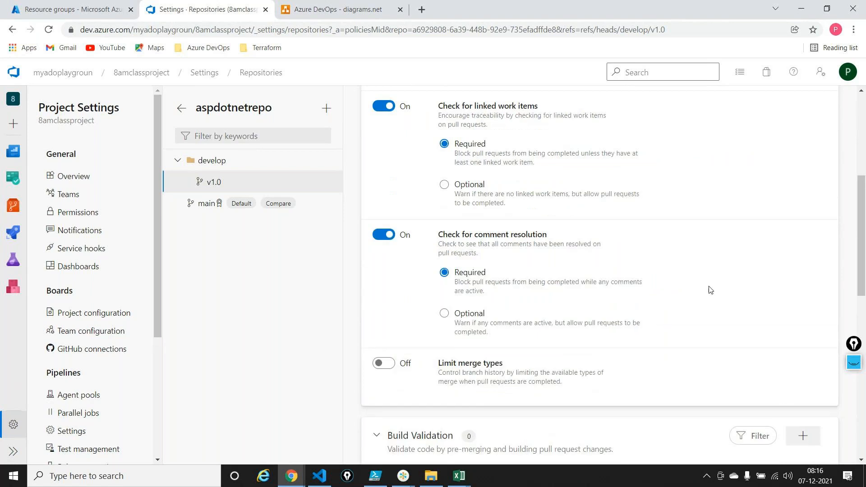
Add the Contributor test user as a required automatic reviewer for develop/v1.0, without allowing requestors to approve their own changes.
scroll(710, 290, down, 8)
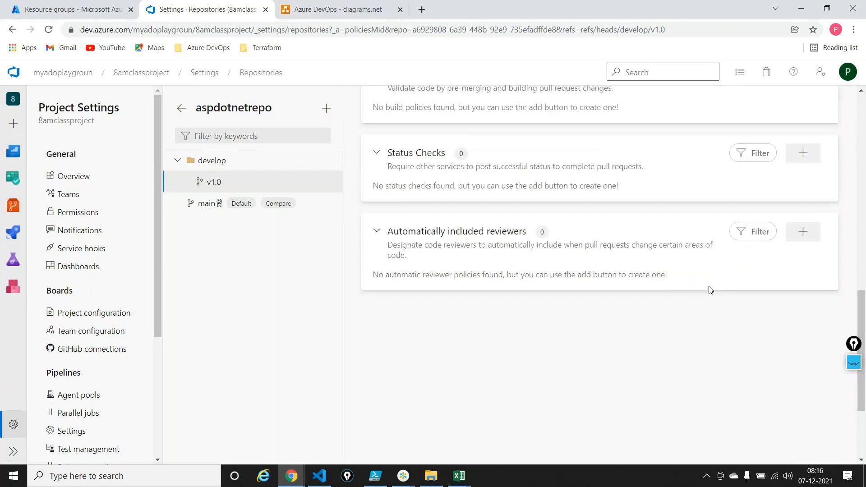
click(803, 232)
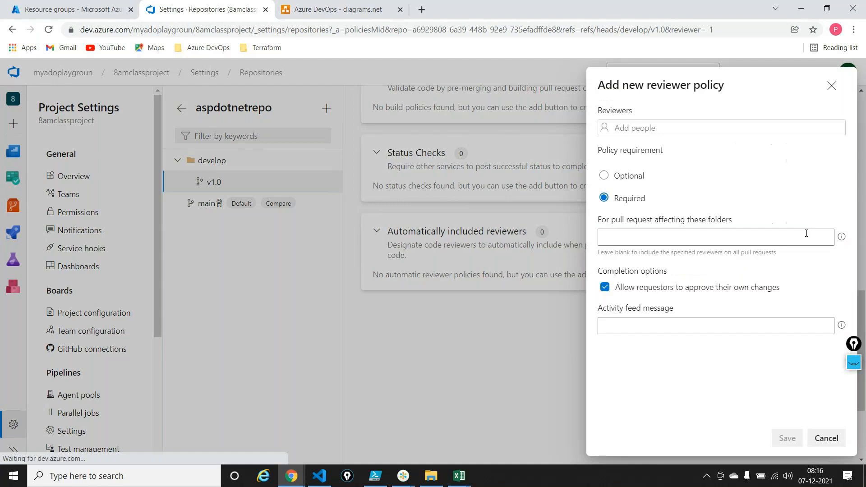
click(669, 126)
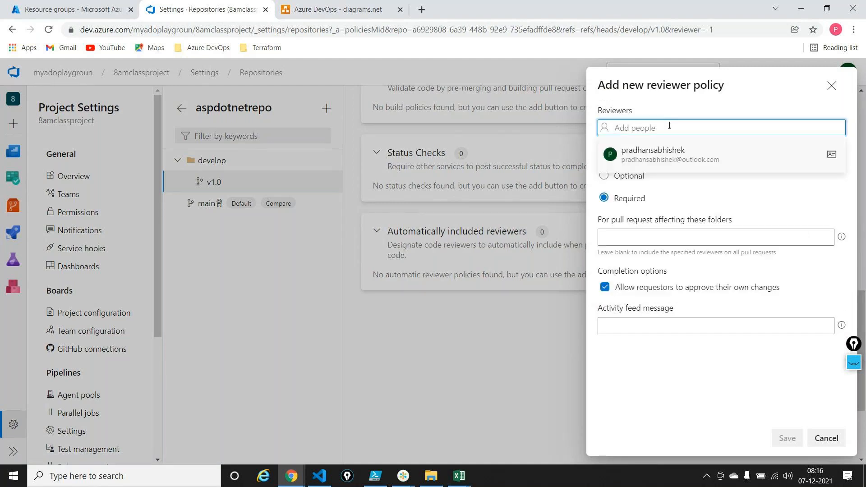
text(rb)
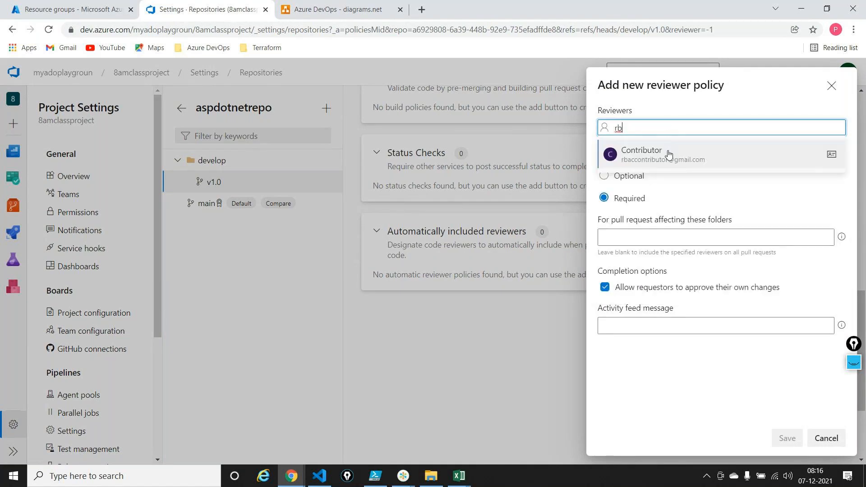
click(668, 155)
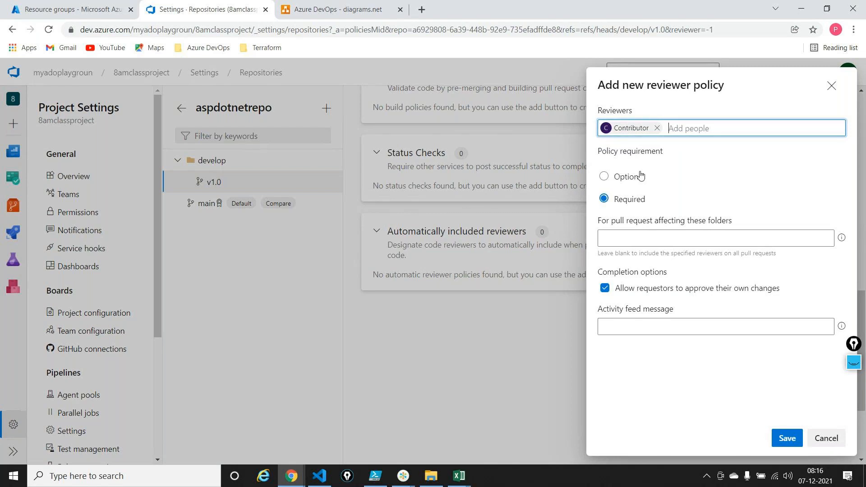
click(703, 297)
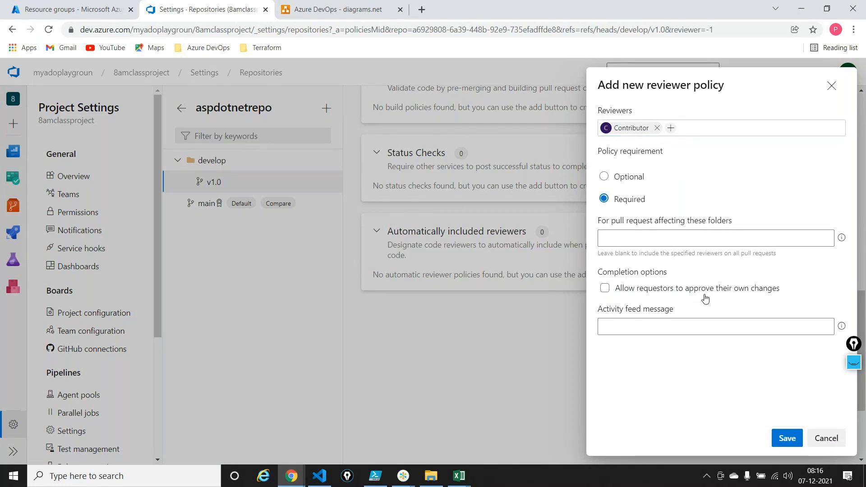
click(788, 445)
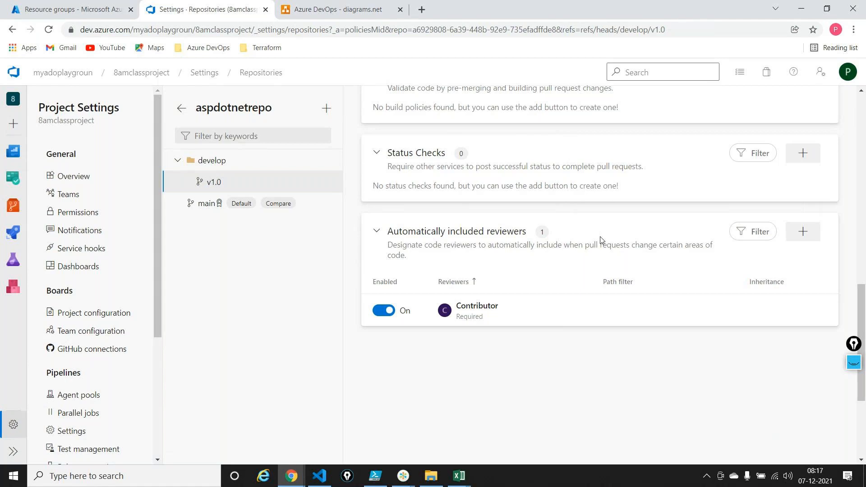
Open the files of the develop/v1.0 branch from the repository's branch list.
scroll(600, 240, up, 10)
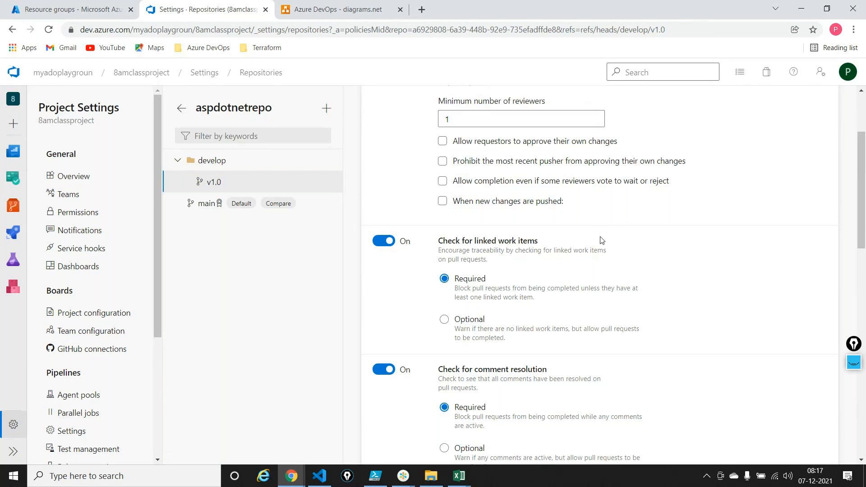
mouse_move(13, 205)
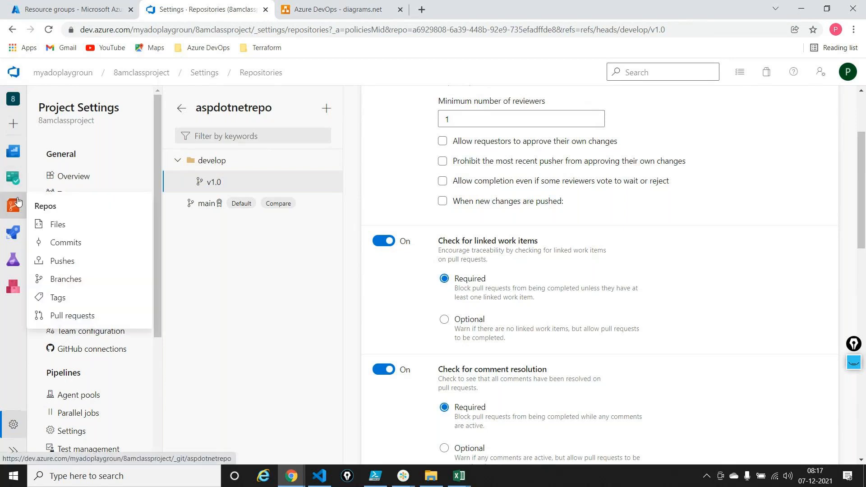
click(63, 279)
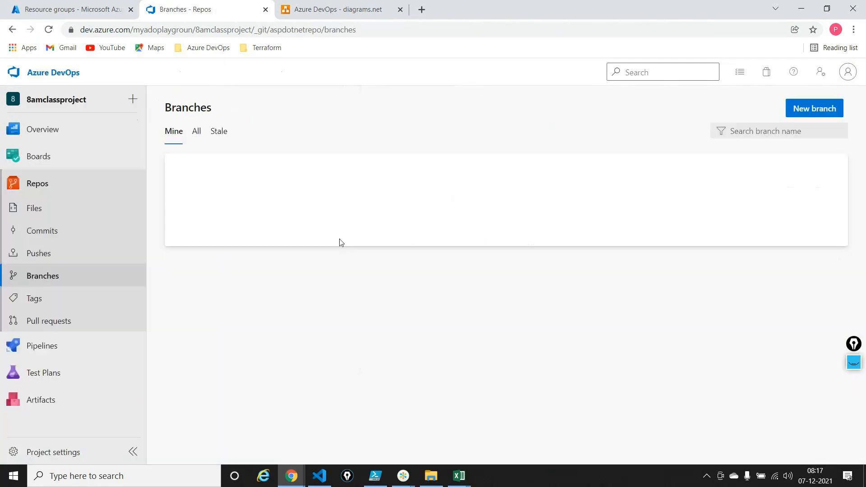
click(218, 212)
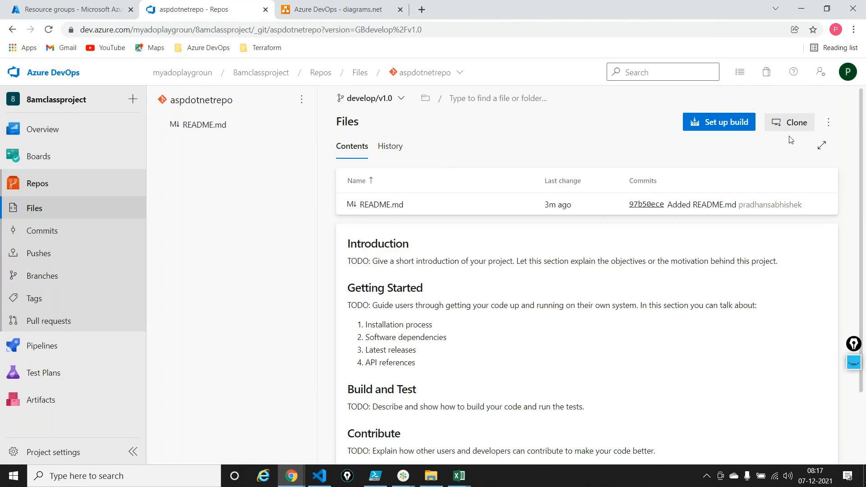
Clone aspdotnetrepo in VS Code, using New Volume (H:) as the repository location, and open the cloned repository.
click(789, 122)
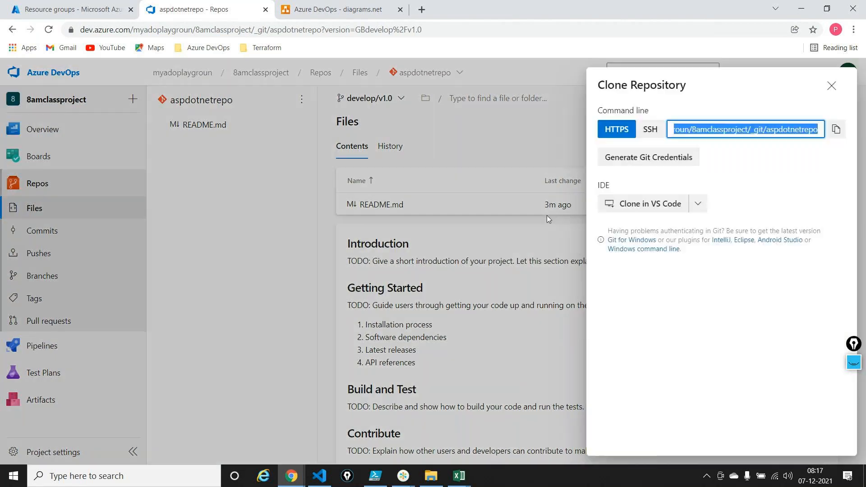
click(659, 204)
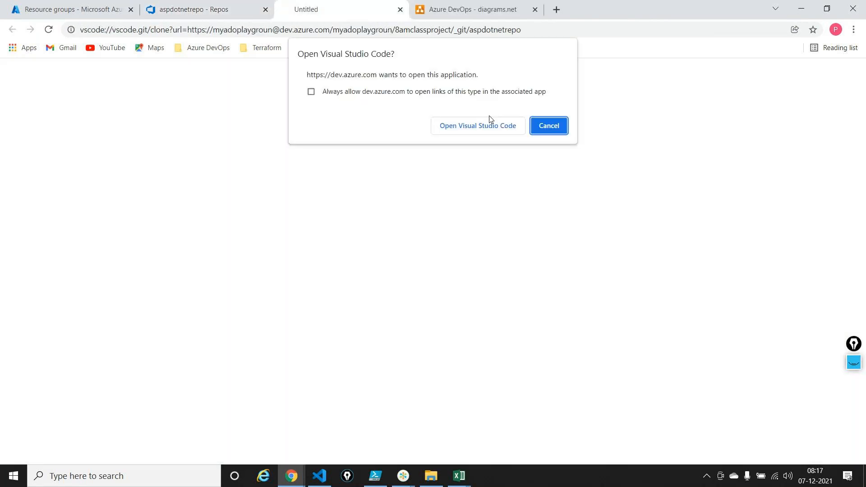
click(471, 135)
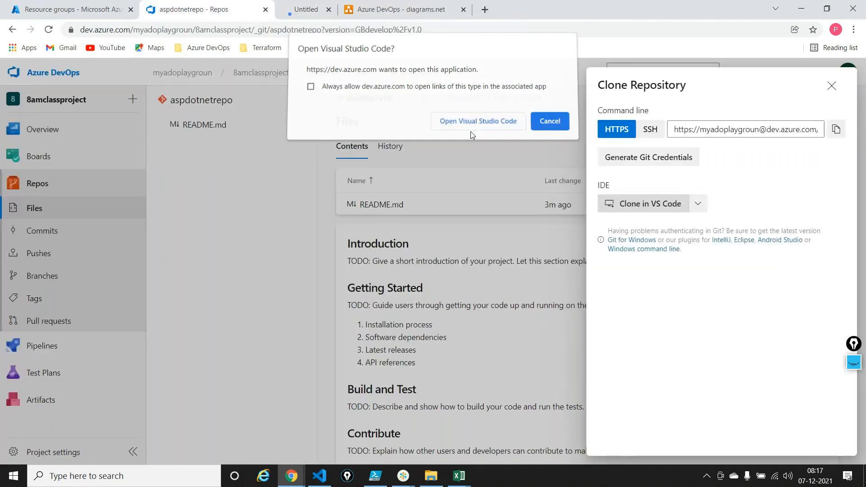
click(462, 254)
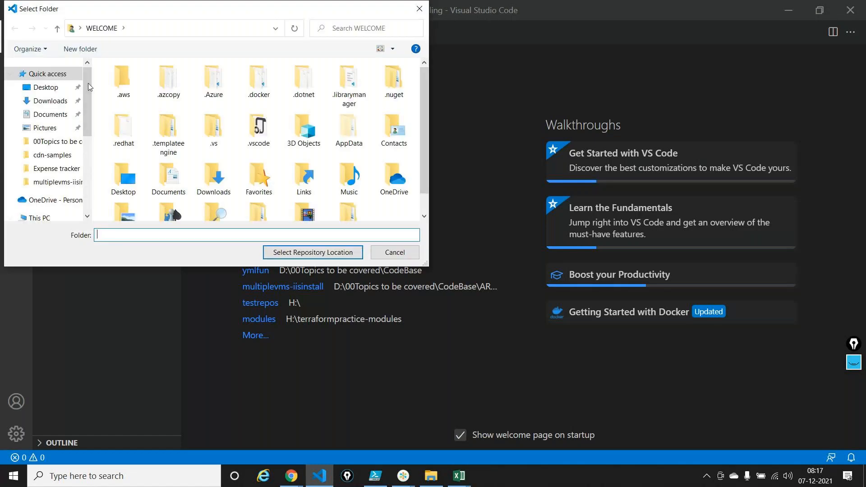
drag(89, 88, 87, 162)
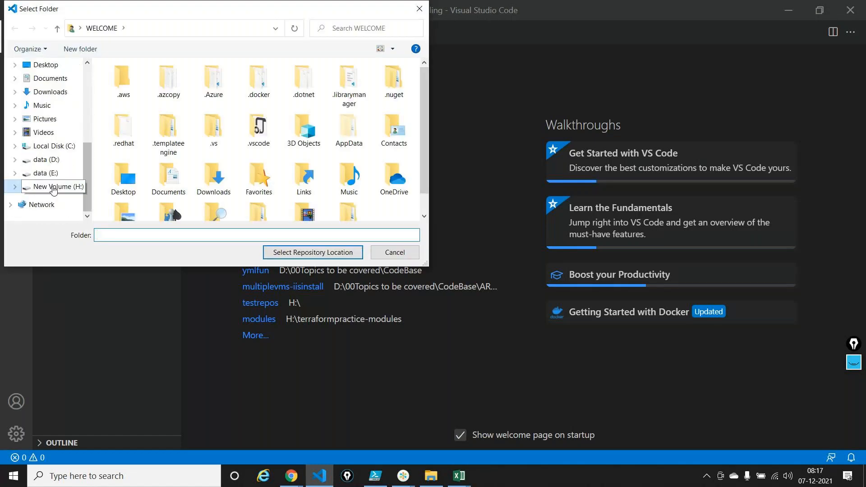
click(54, 189)
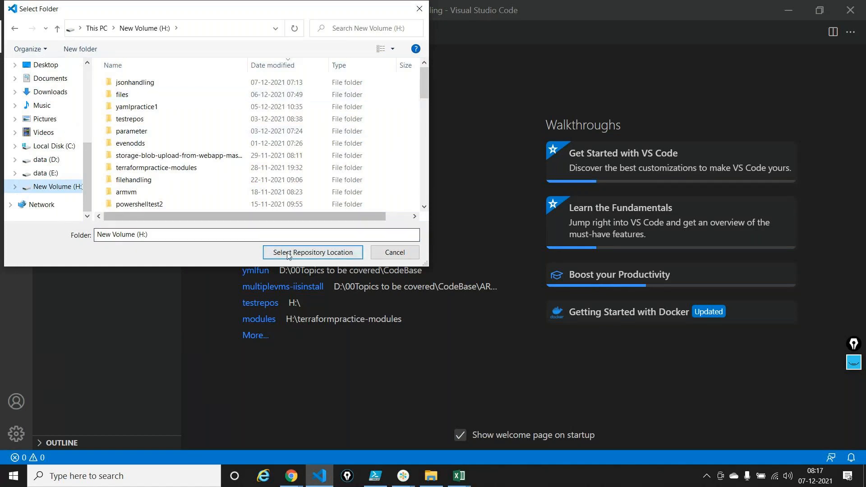
click(289, 252)
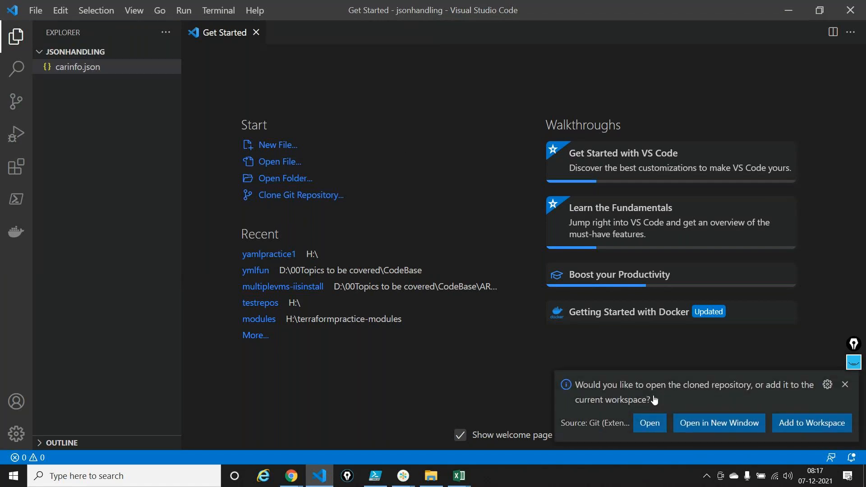
click(649, 423)
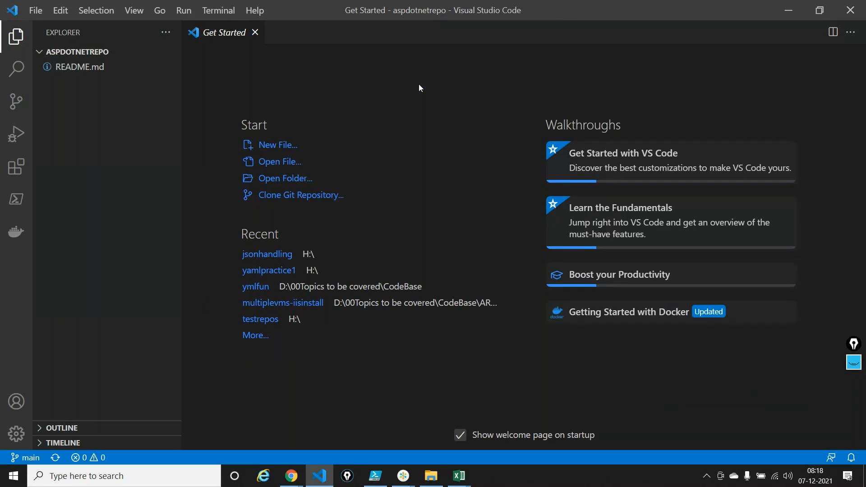
Switch to File Explorer, open the aspdotnetrepo folder on New Volume (H:) and examine its .git folder.
click(431, 476)
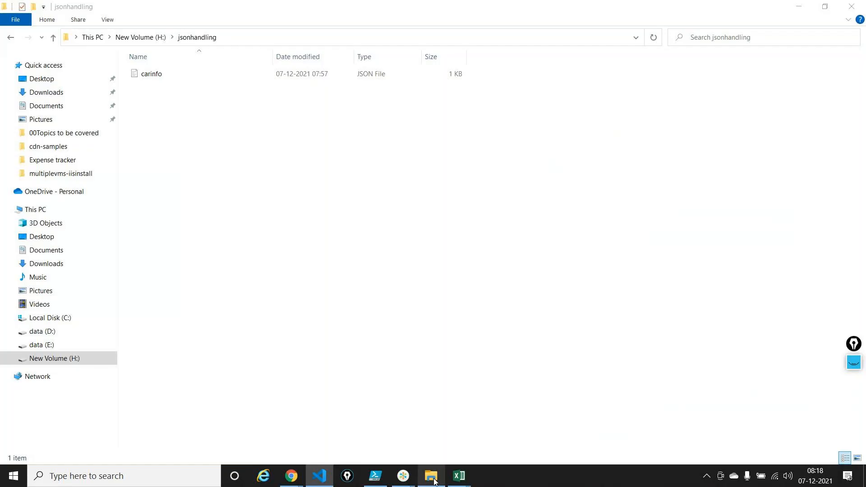
click(162, 37)
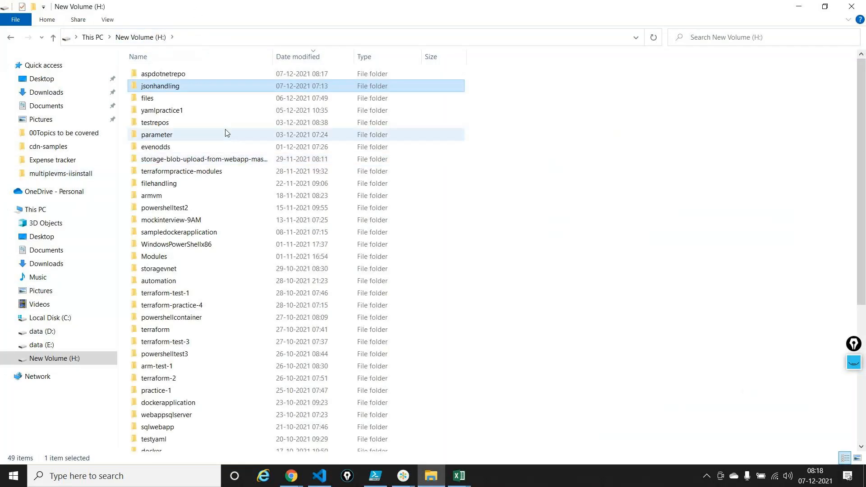
double_click(182, 75)
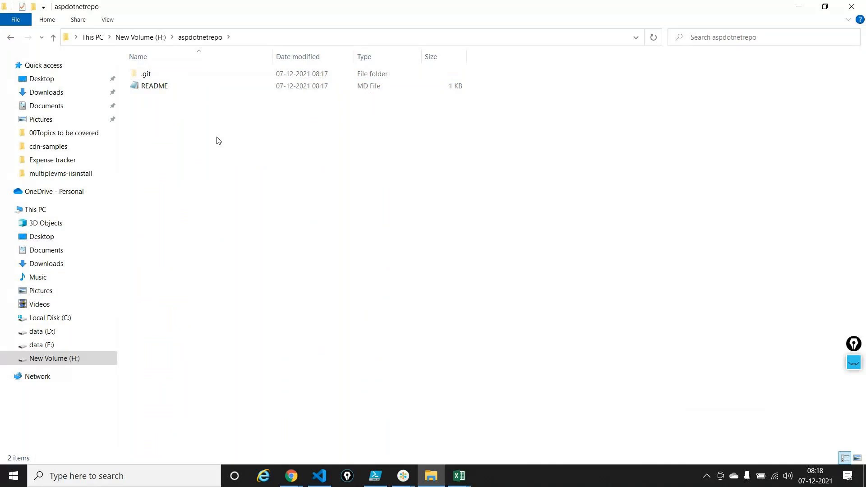
mouse_move(163, 77)
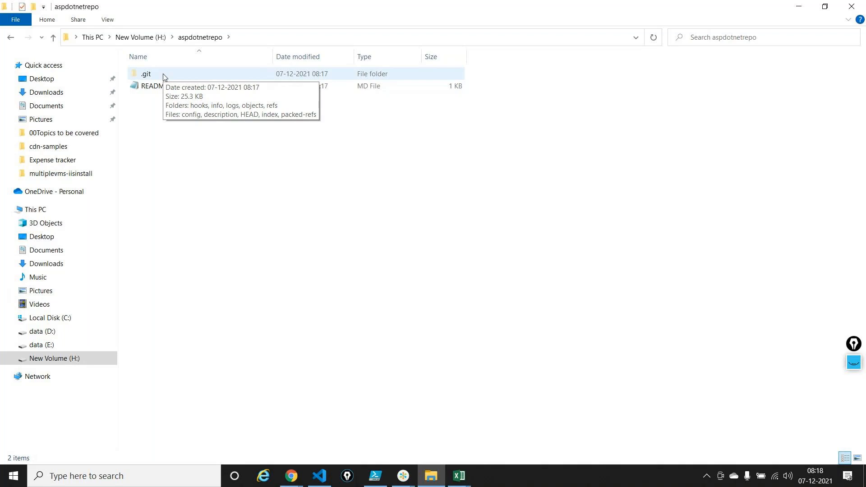
Turn off the display of hidden items in the aspdotnetrepo folder and turn it back on.
click(107, 19)
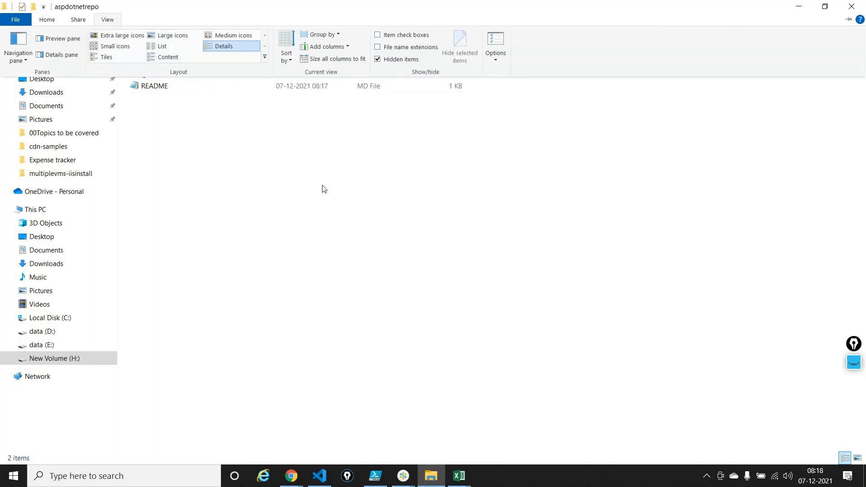
click(377, 59)
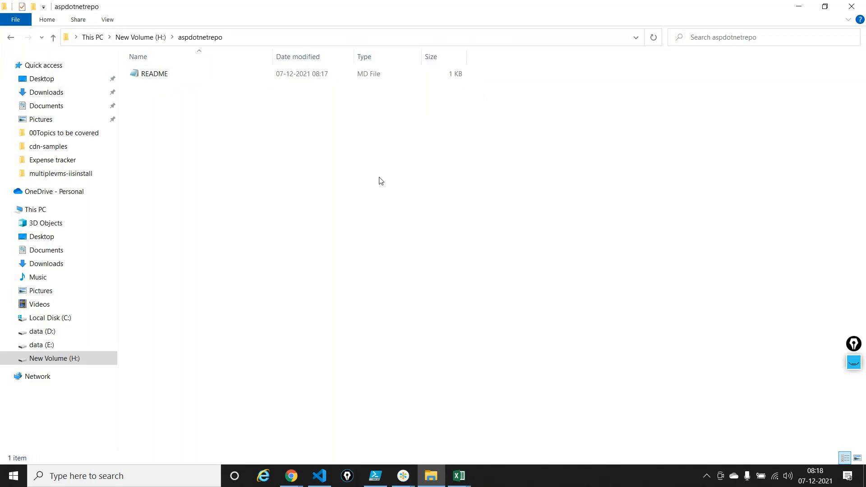
click(106, 23)
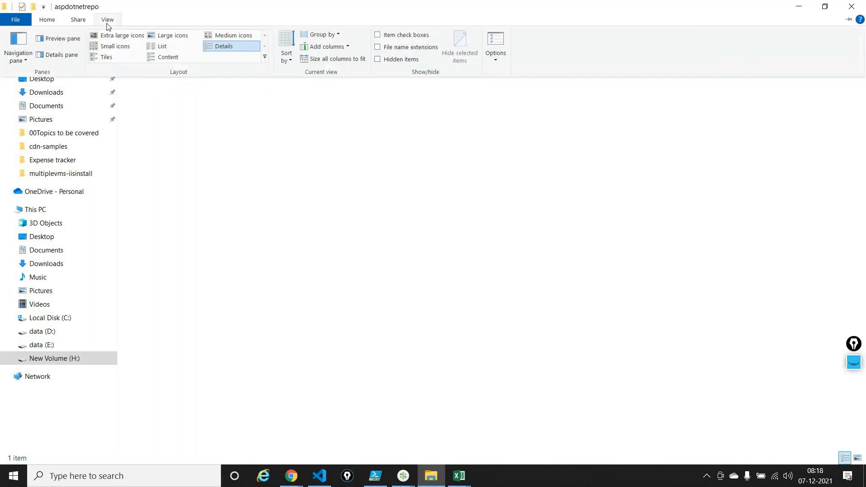
click(377, 59)
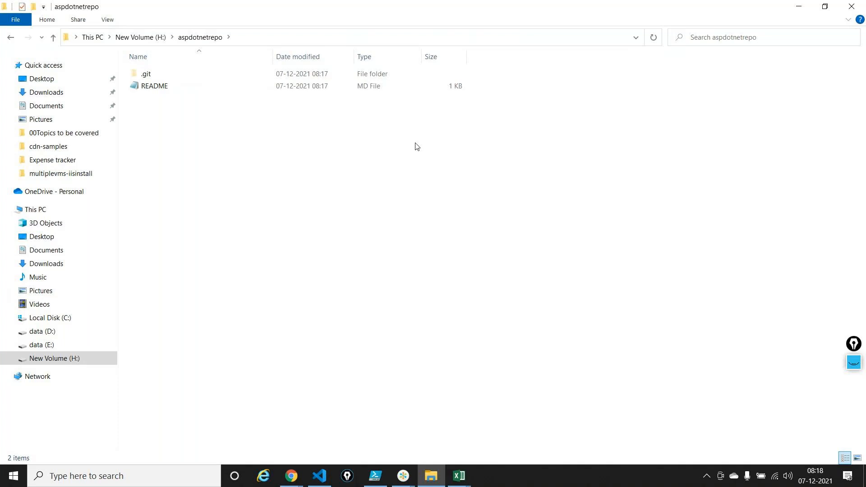
View the cloned README file in Notepad and close it.
click(198, 85)
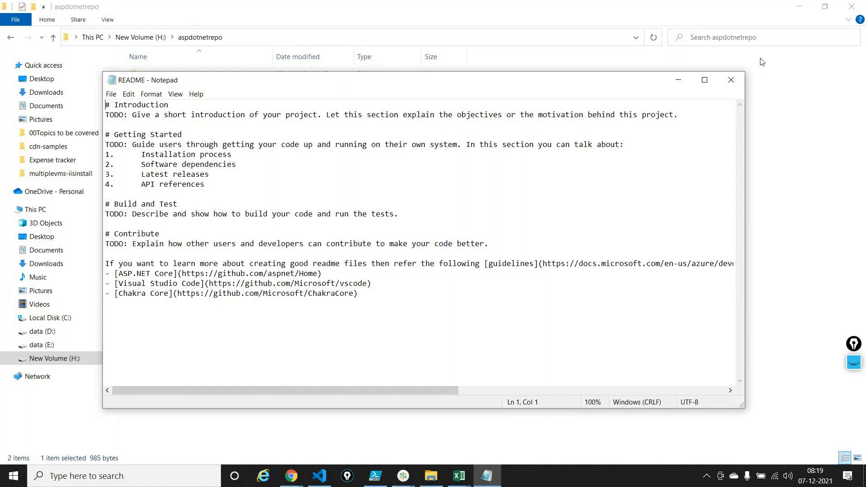
click(732, 79)
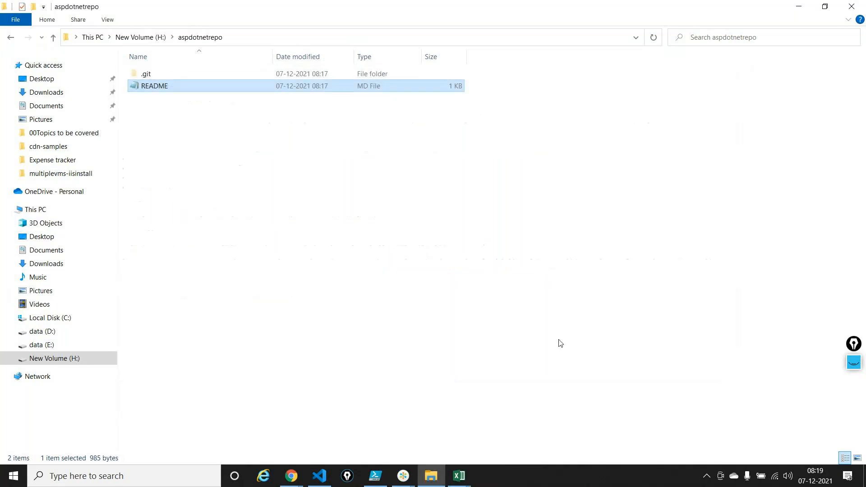
Launch Visual Studio 2019 and start a new project from the Visual Basic ASP.NET Web Application (.NET Framework) template.
click(152, 477)
text(vis)
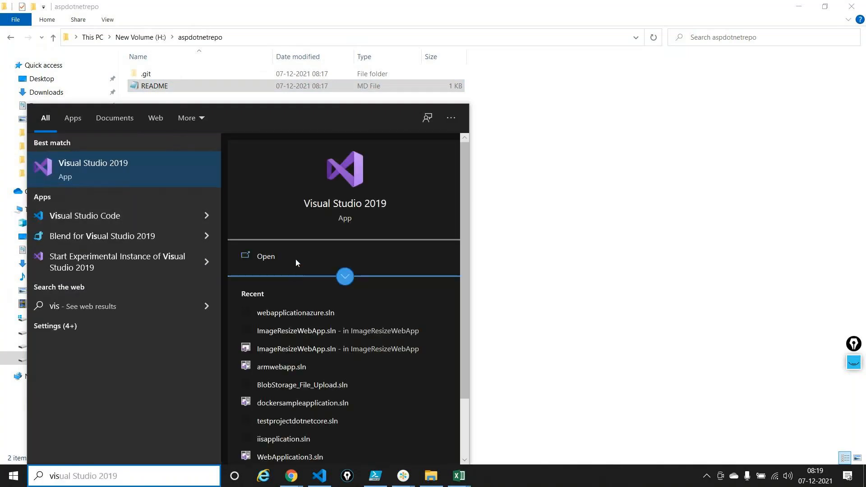
click(293, 256)
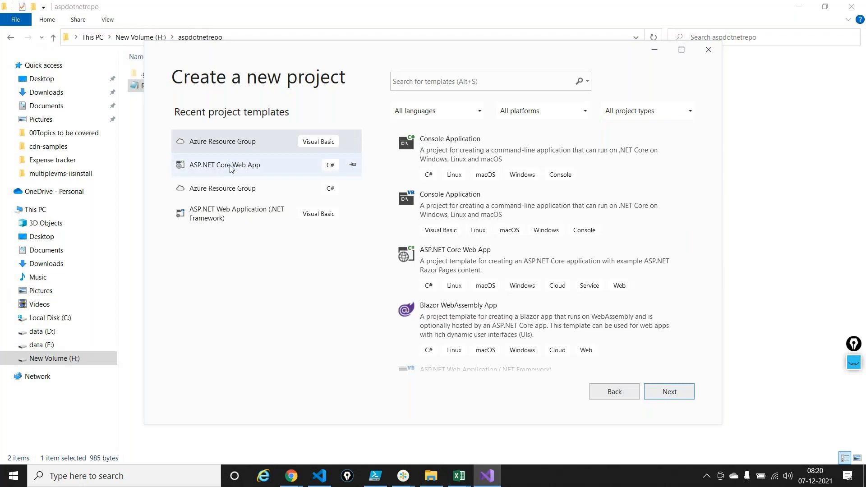
click(248, 217)
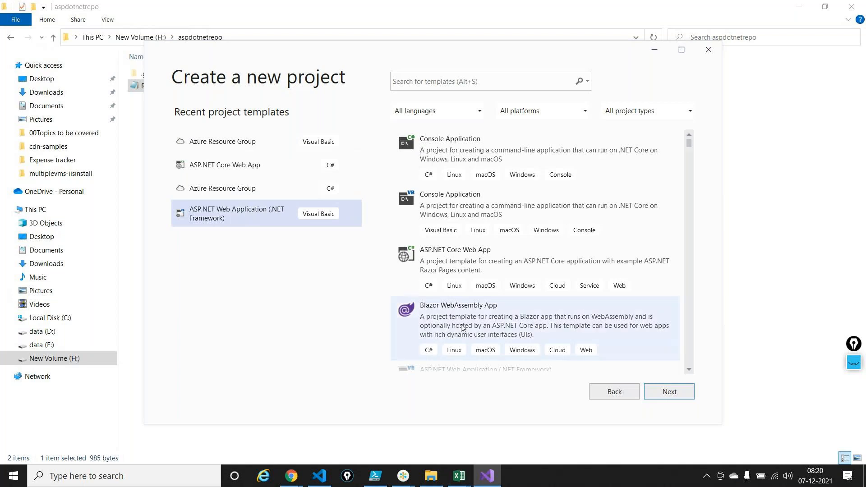
click(675, 391)
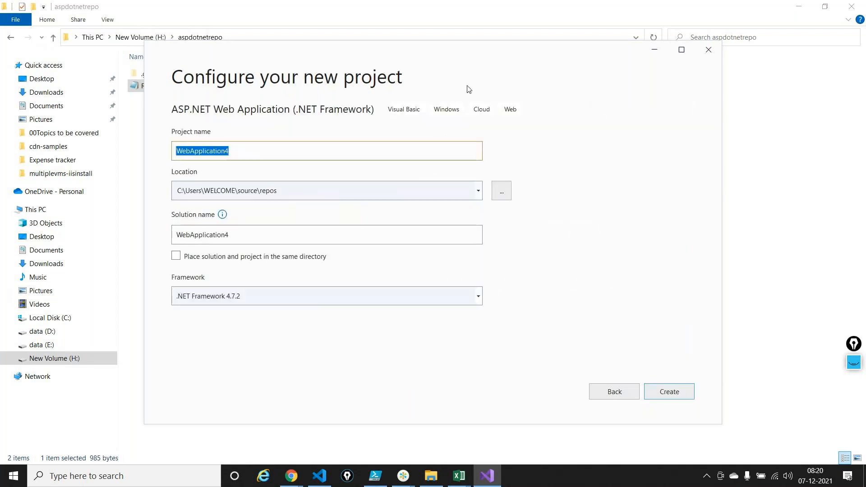
Name the project netfullframapplication and create it with the MVC template.
text(net)
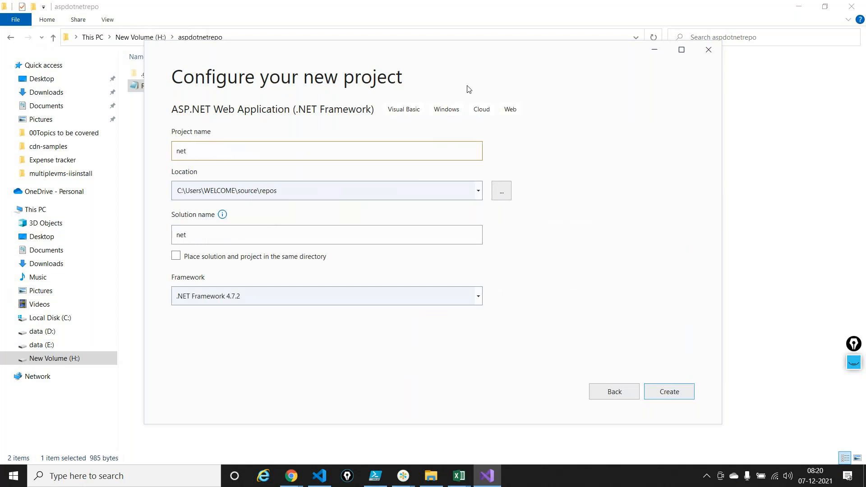
text(fullframapplication)
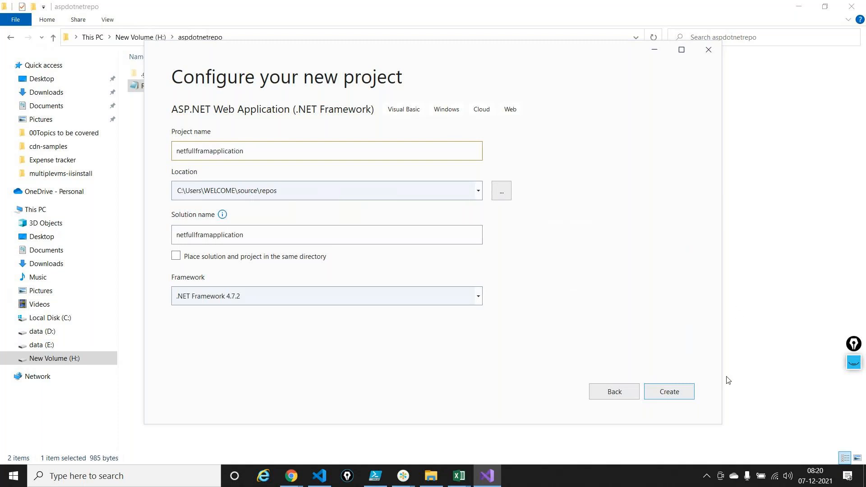
key(Return)
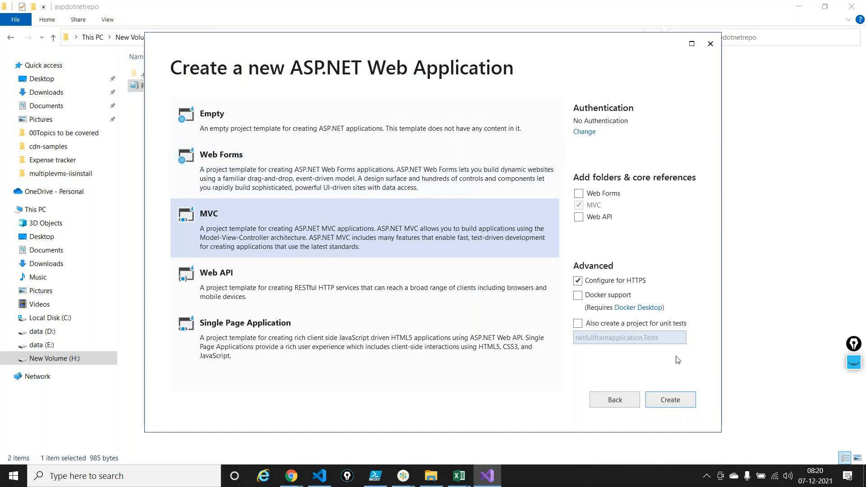
click(670, 398)
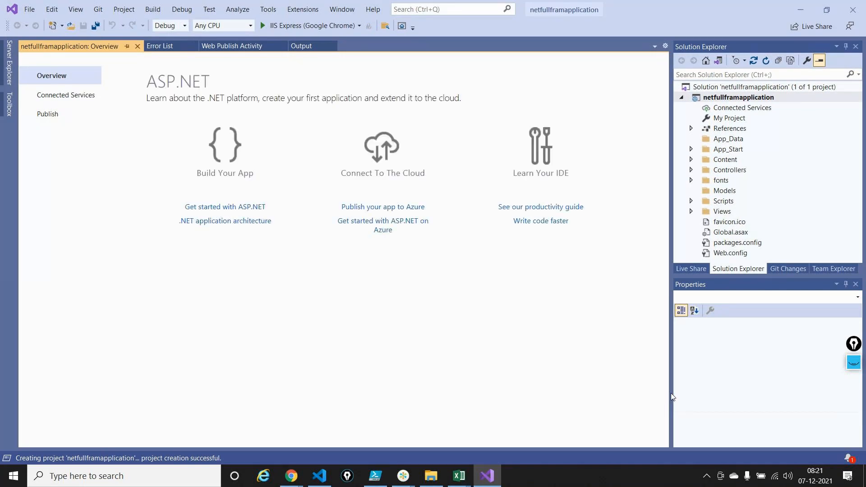
Circle the new project's files in Solution Explorer with the screen annotation pen and clear the drawing.
click(848, 362)
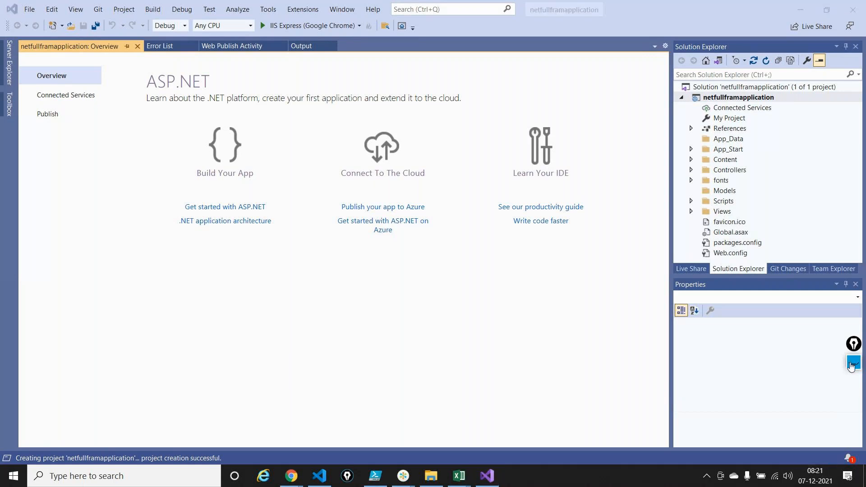
mouse_move(796, 93)
mouse_down()
mouse_move(819, 209)
mouse_move(673, 245)
mouse_move(829, 70)
mouse_up()
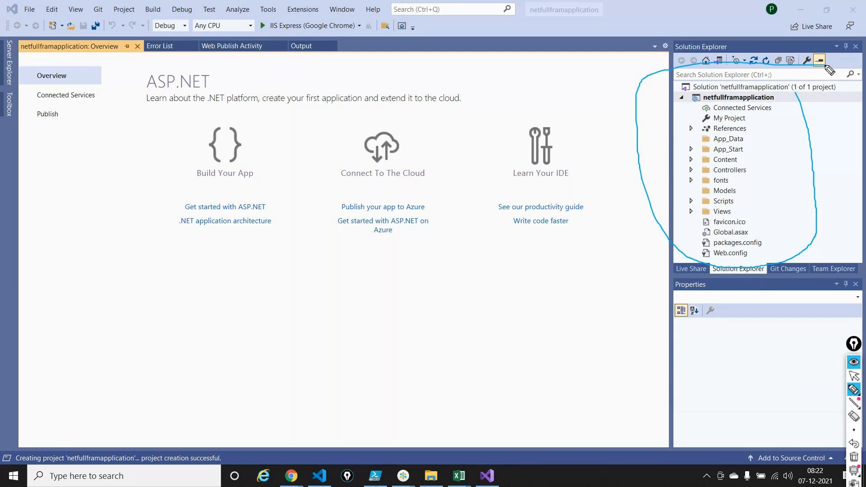
click(854, 457)
click(853, 375)
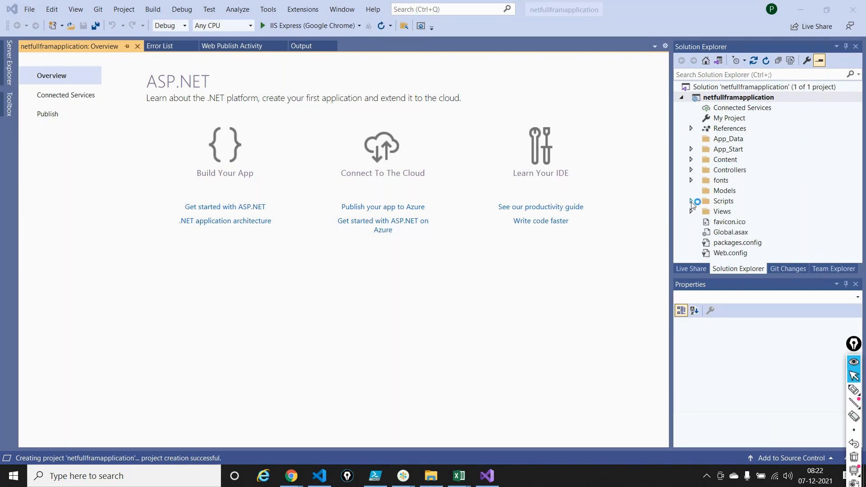
Open Index.vbhtml from the project's Views > Home folder.
click(691, 210)
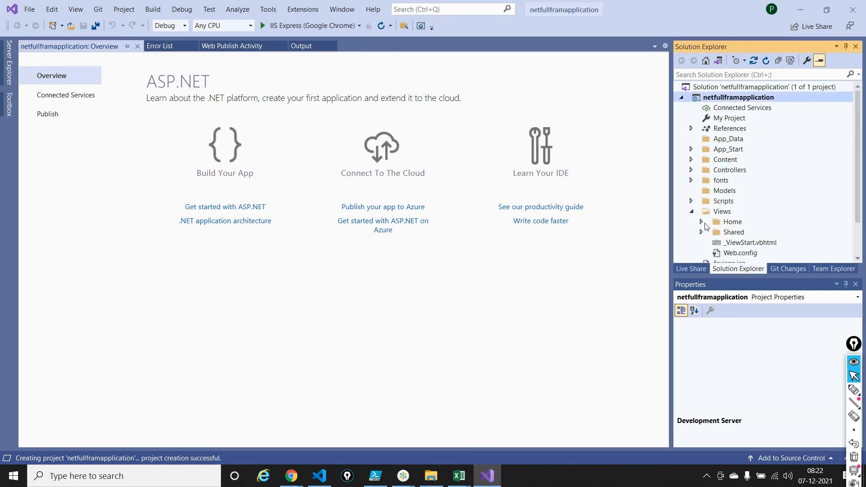
click(701, 222)
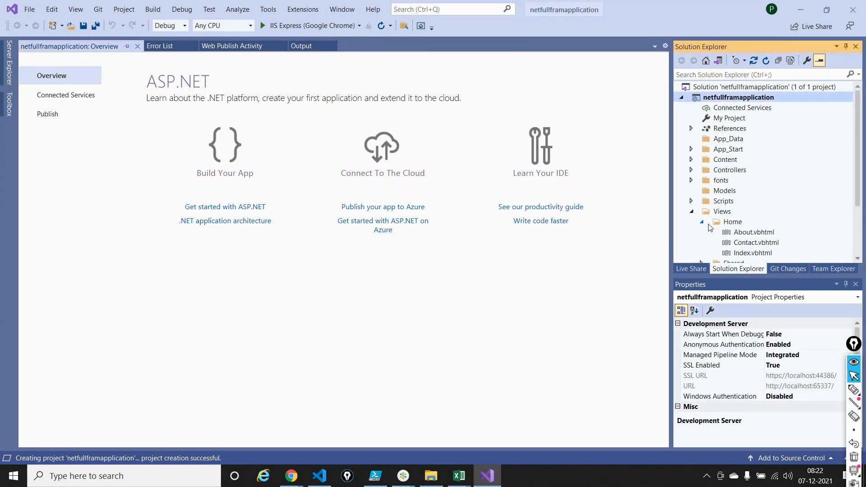
click(752, 253)
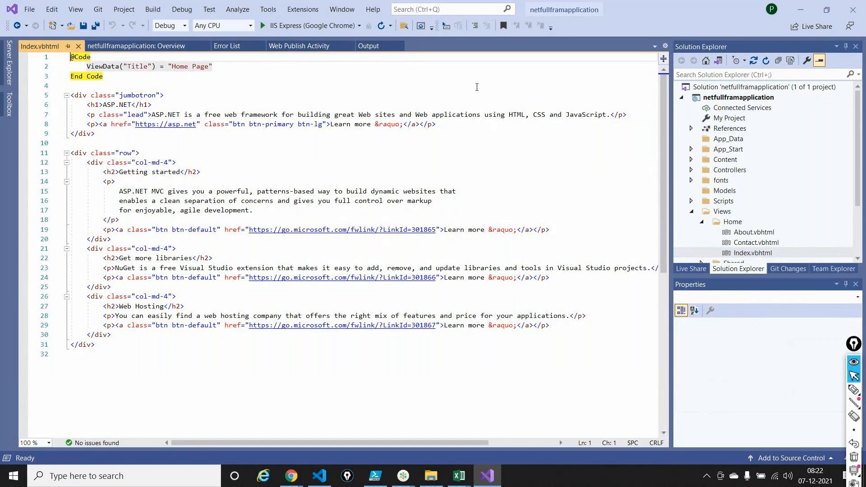
Replace the lead paragraph's text in Index.vbhtml with "This is my sample application version 1" and save the file.
drag(151, 114, 611, 117)
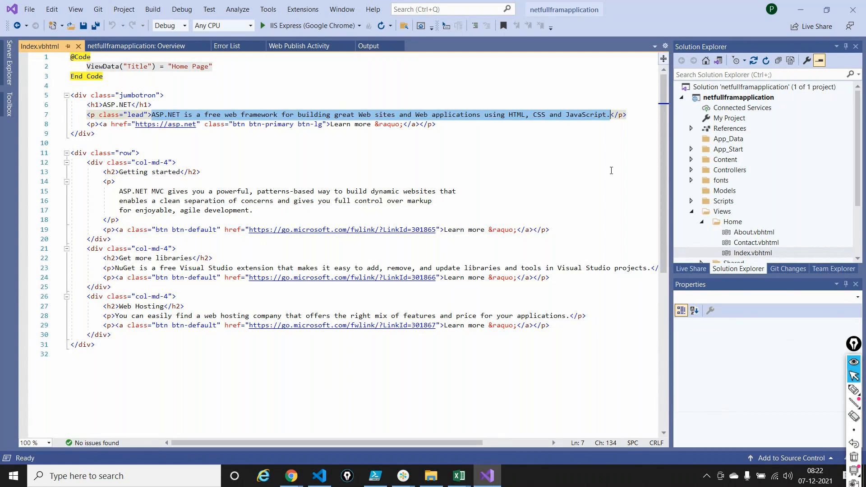
key(Delete)
text(This is my)
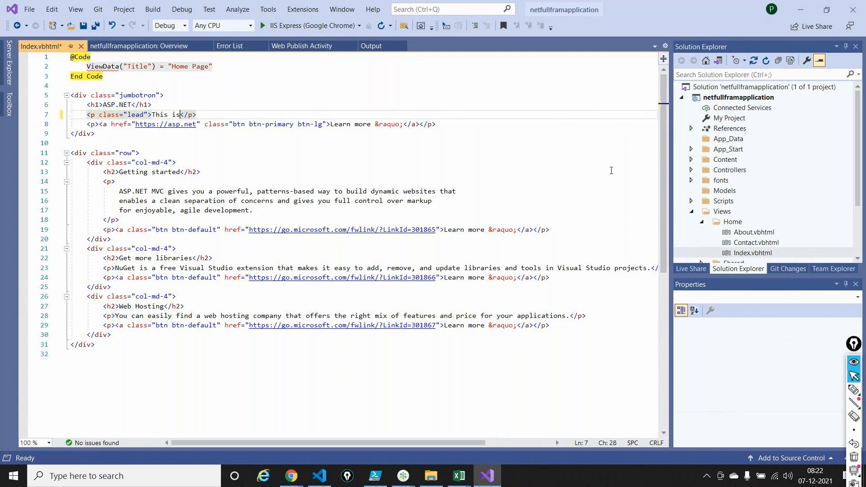
text( same)
key(BackSpace)
text(ple application vber)
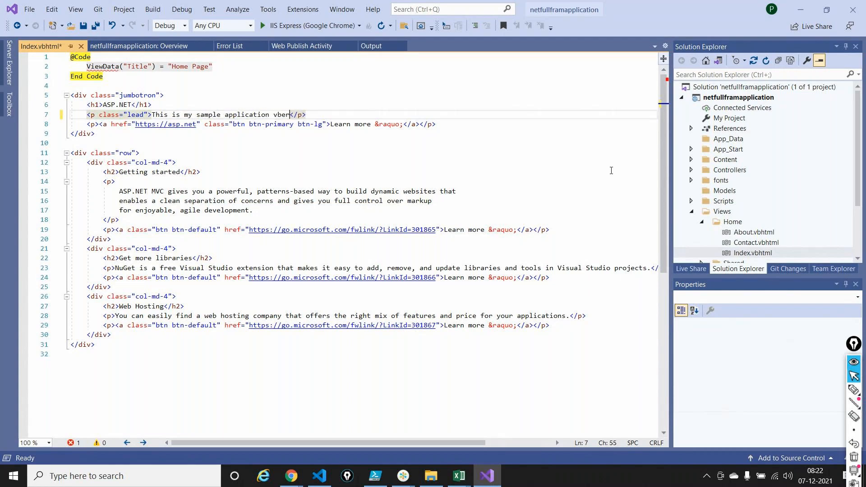
key(BackSpace)
key(BackSpace)
key(BackSpace)
text(ersion 1)
click(601, 193)
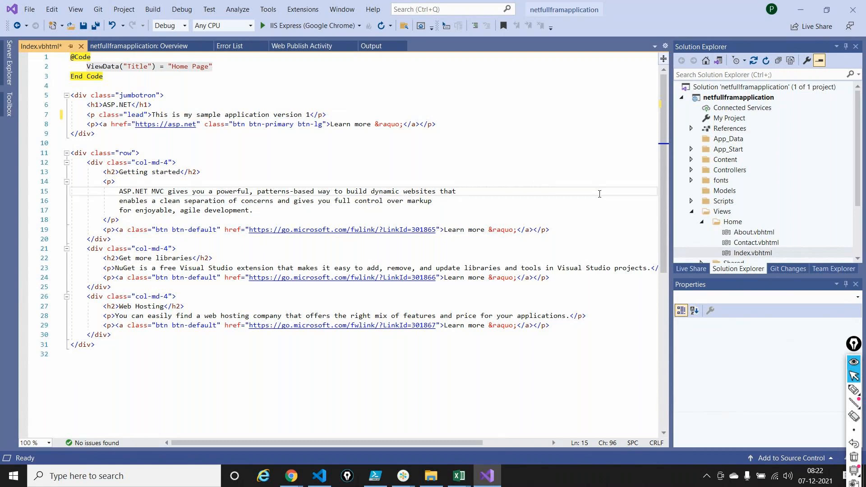
key(ctrl+s)
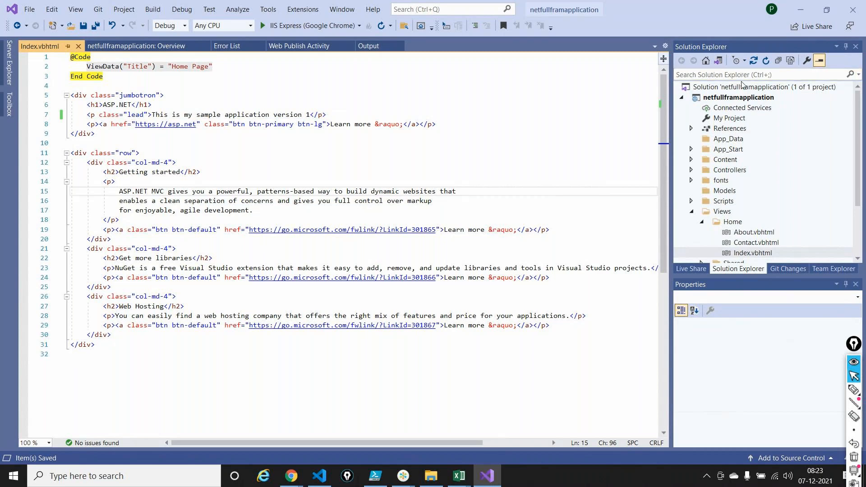
Open the project's folder in File Explorer and view the contents of the netfullframapplication solution folder under repos.
click(756, 99)
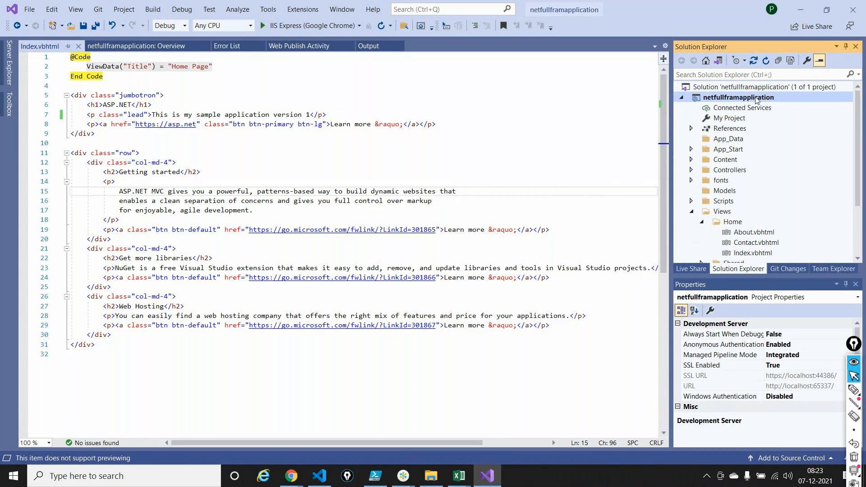
right_click(756, 99)
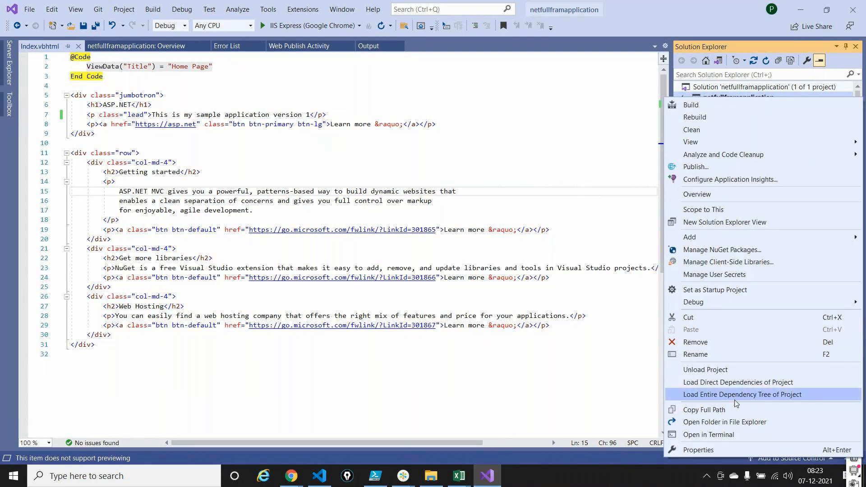
click(736, 422)
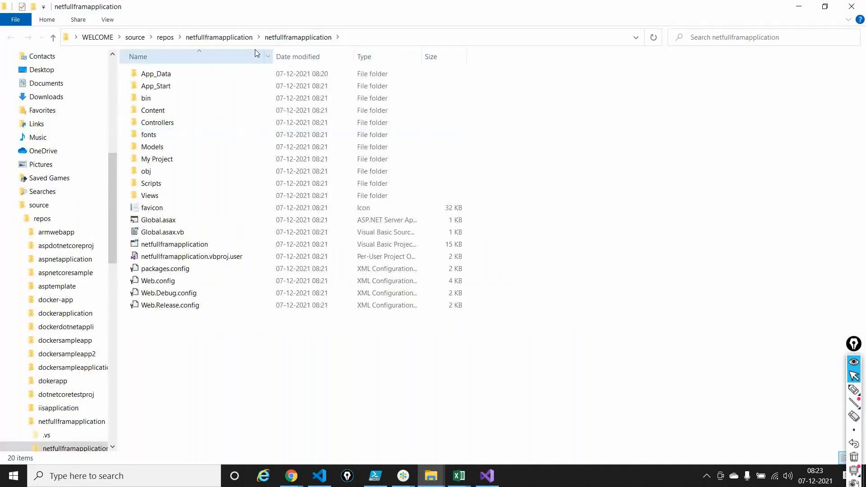
click(246, 38)
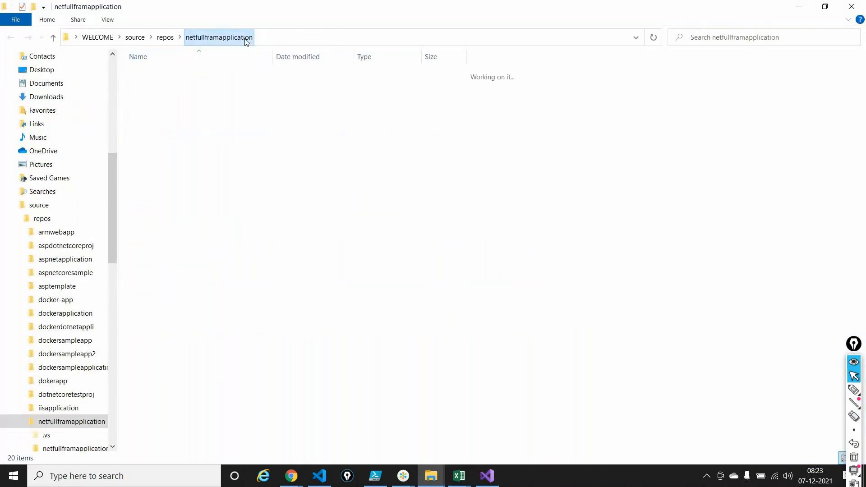
click(166, 36)
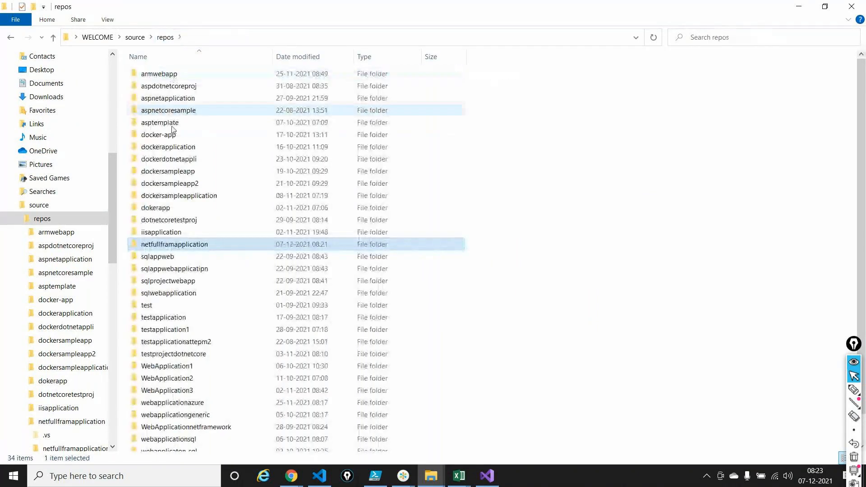
double_click(182, 246)
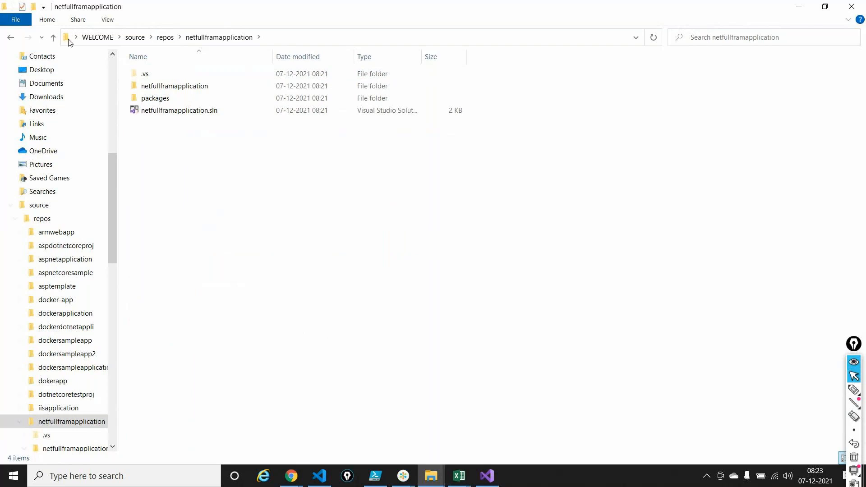
Copy the netfullframapplication folder from repos into the aspdotnetrepo folder on drive H.
click(11, 37)
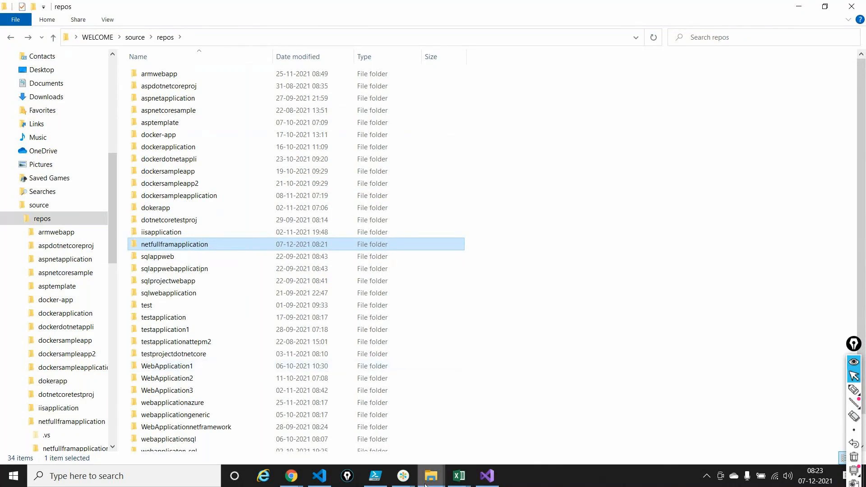
mouse_move(431, 477)
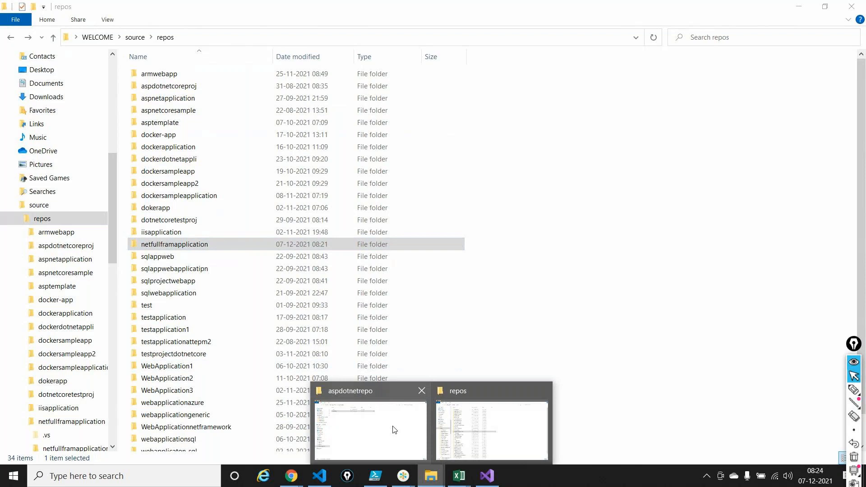
click(393, 428)
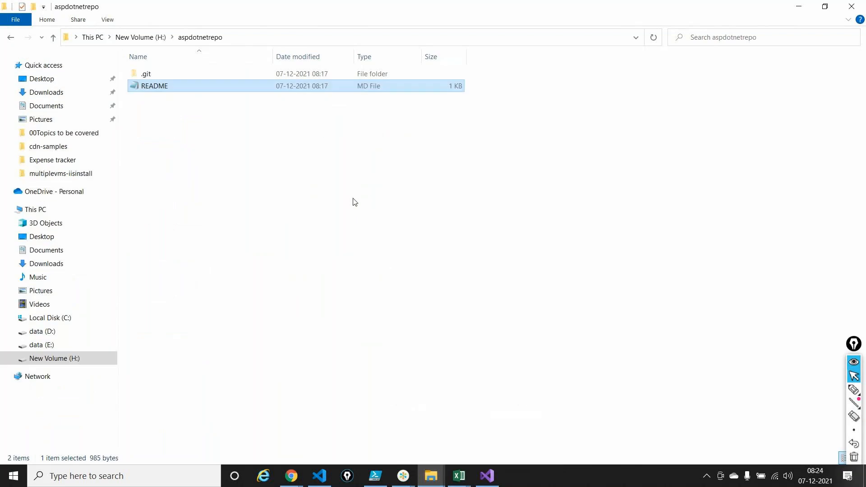
key(alt+Tab)
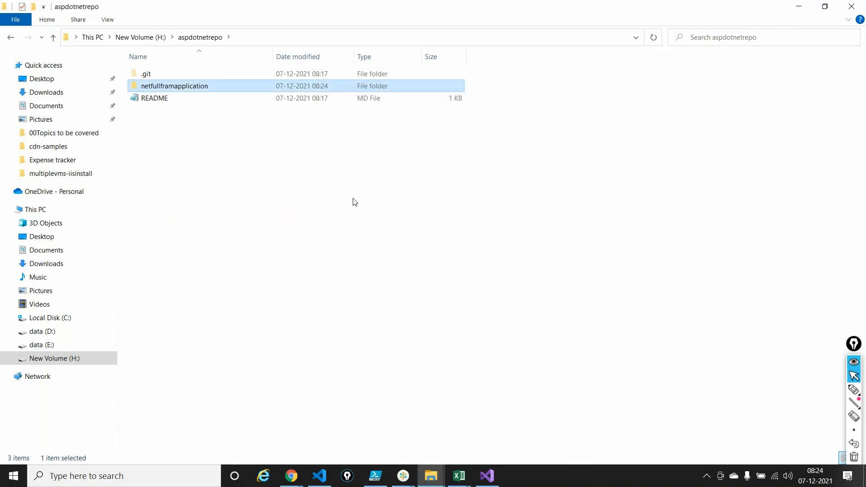
Switch to VS Code, draw a pen arrow pointing at the main branch indicator, and clear the drawing.
click(320, 476)
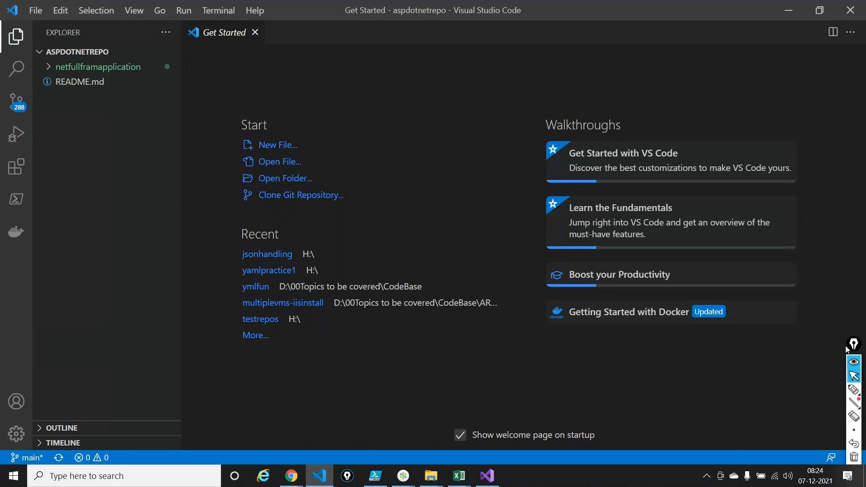
drag(852, 346, 832, 101)
click(835, 146)
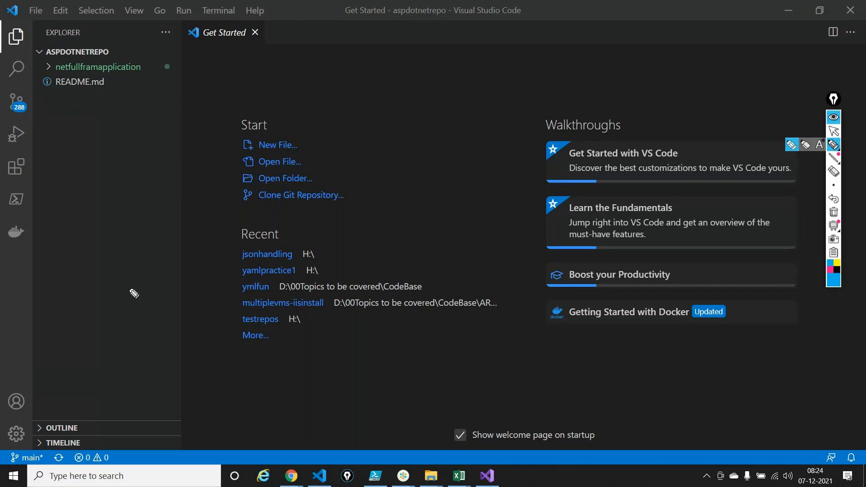
drag(117, 308, 40, 443)
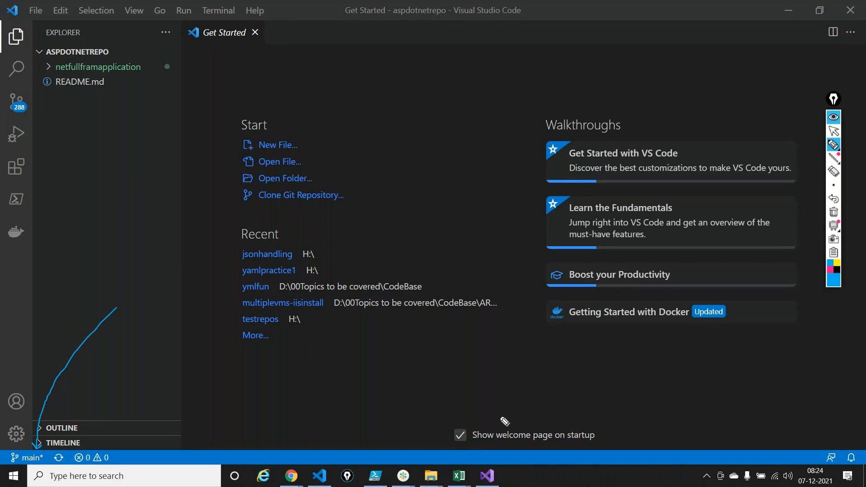
click(834, 212)
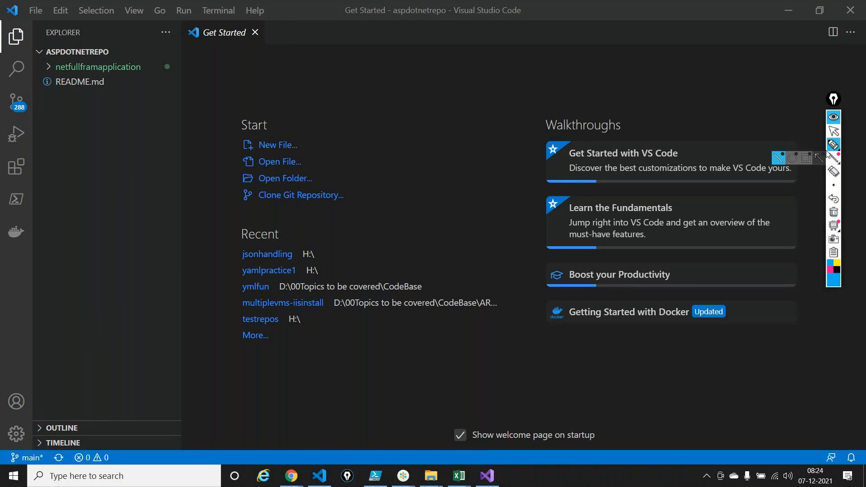
click(834, 131)
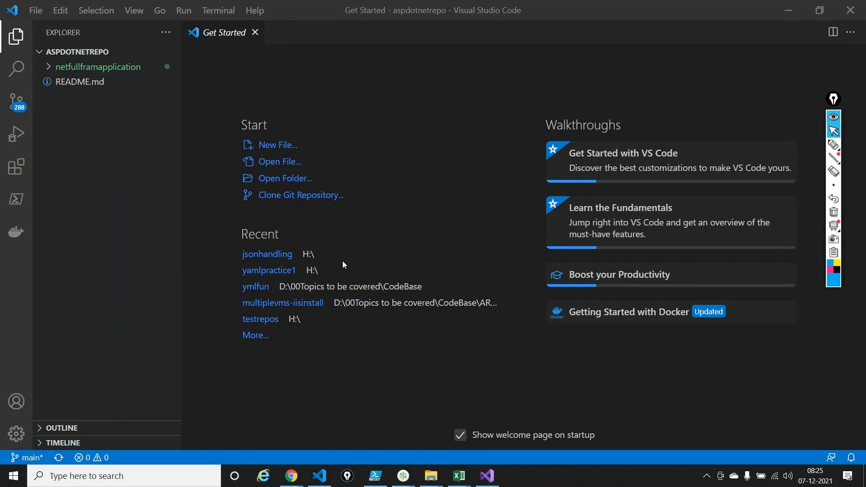
Create and check out a new branch named feature-100 from main.
click(33, 457)
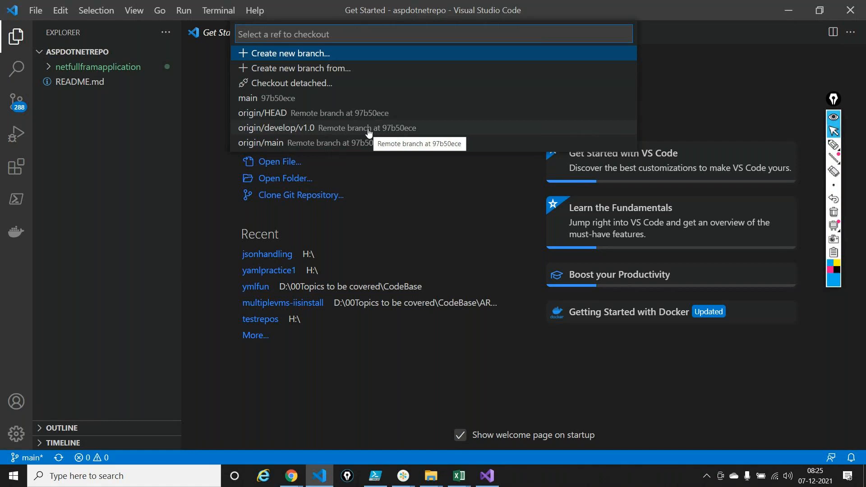
click(315, 61)
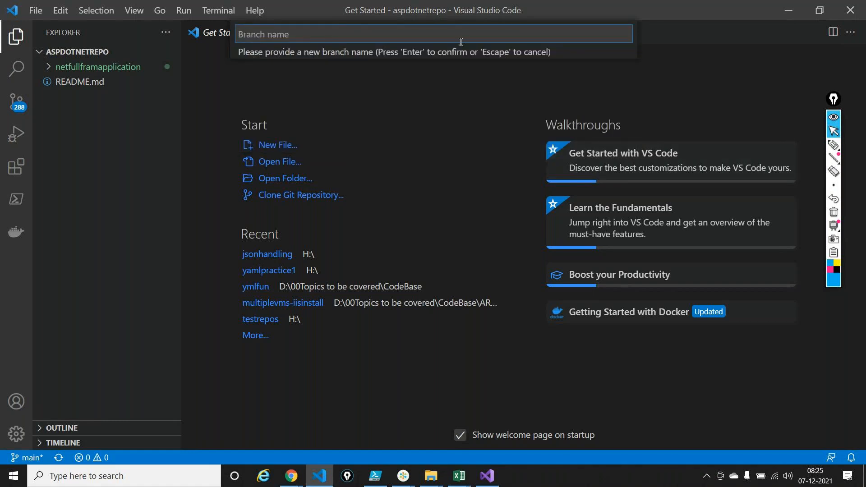
text(fet)
key(BackSpace)
text(ature-100)
key(Return)
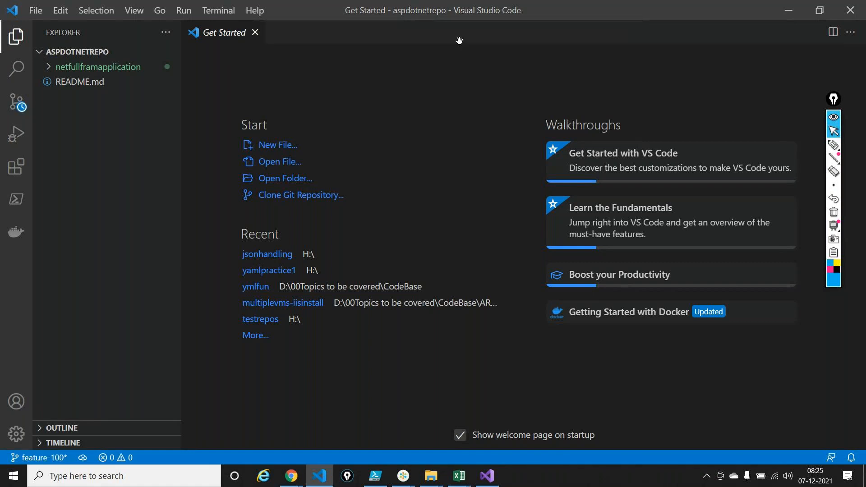
Draw a pen arrow pointing at the feature-100 branch indicator and clear the drawing.
click(834, 145)
drag(152, 323, 55, 446)
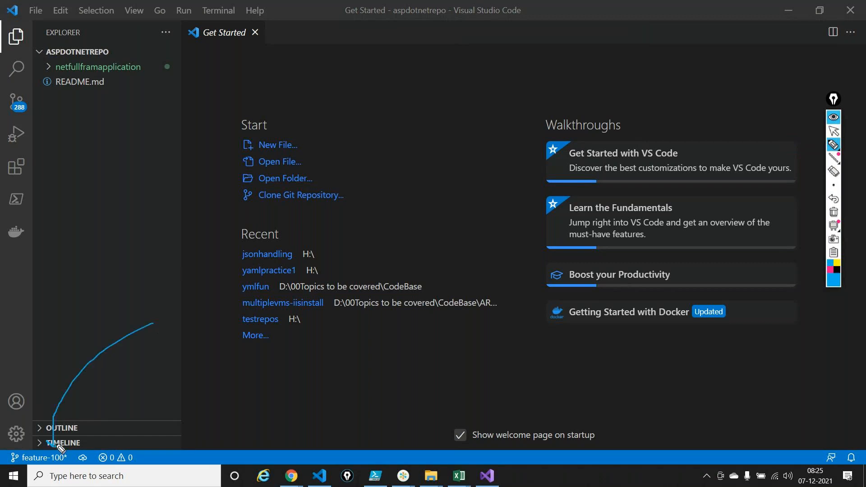
click(833, 212)
click(833, 131)
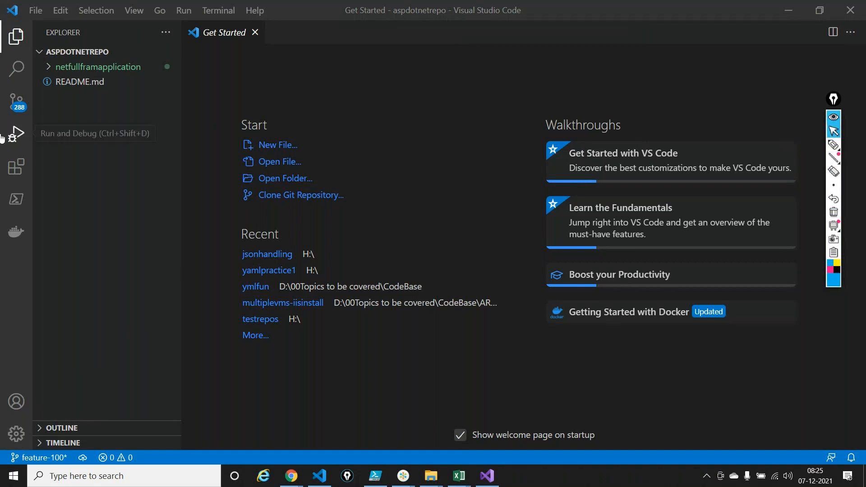
Stage all changes in source control and collapse the staged files list.
click(11, 110)
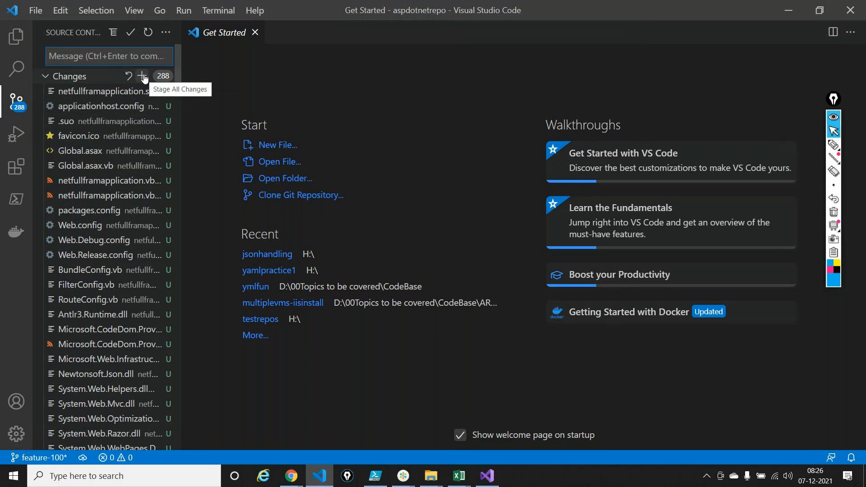
click(142, 77)
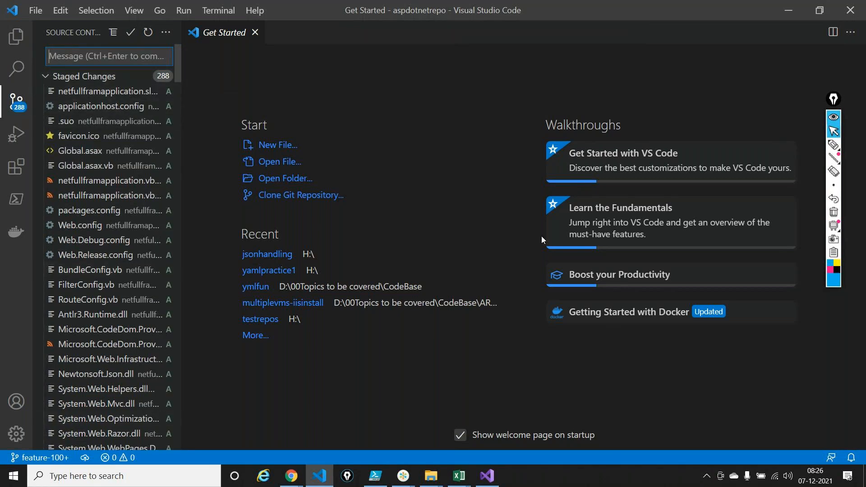
click(49, 76)
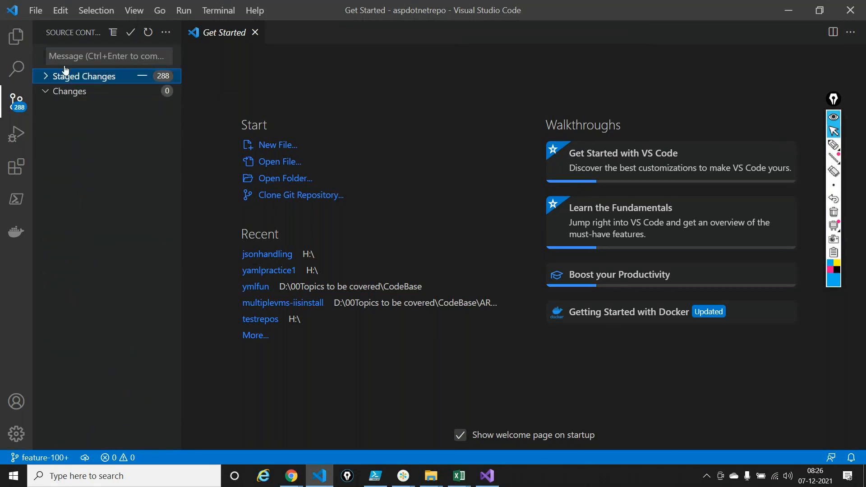
Commit the staged changes with the message "This is a full code push" and publish the feature-100 branch.
click(82, 56)
text(This )
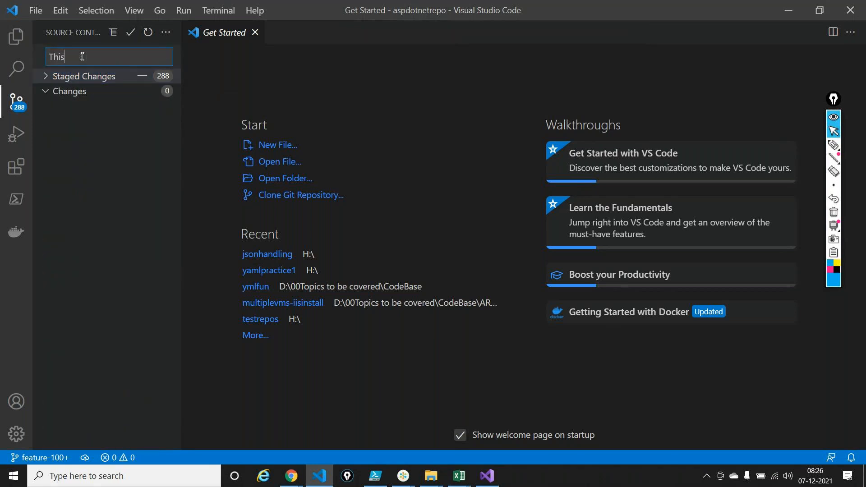
text(is a full code push)
key(Return)
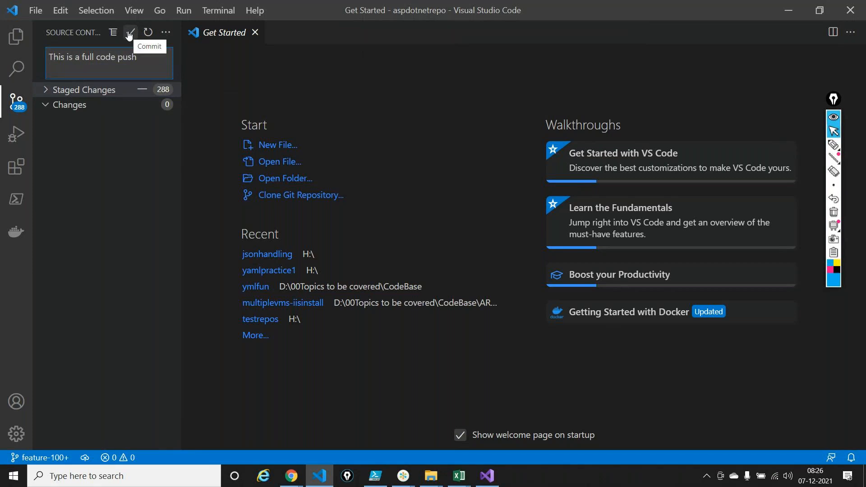
key(BackSpace)
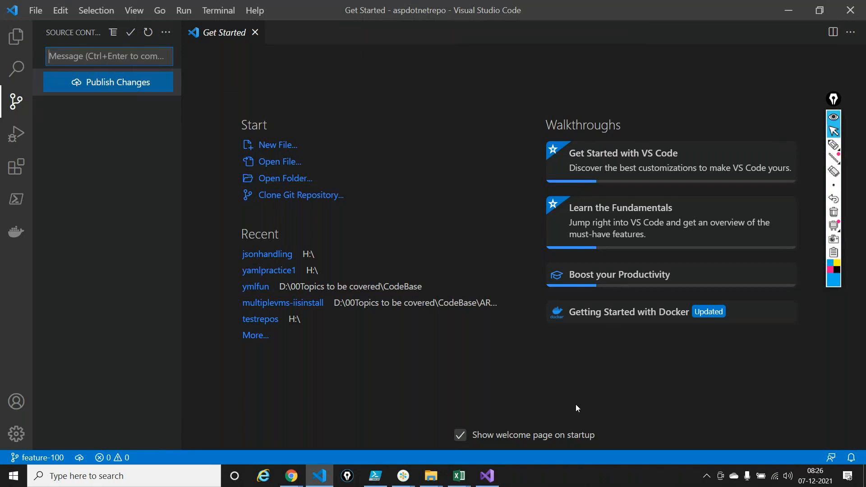
click(127, 89)
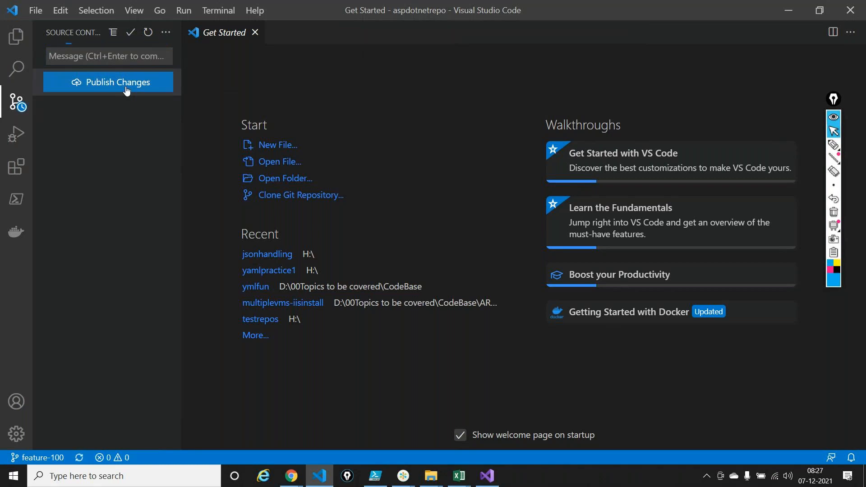
Draw a pen arrow pointing at the branch's synchronize indicator, clear the drawing and return to the normal pointer.
click(833, 144)
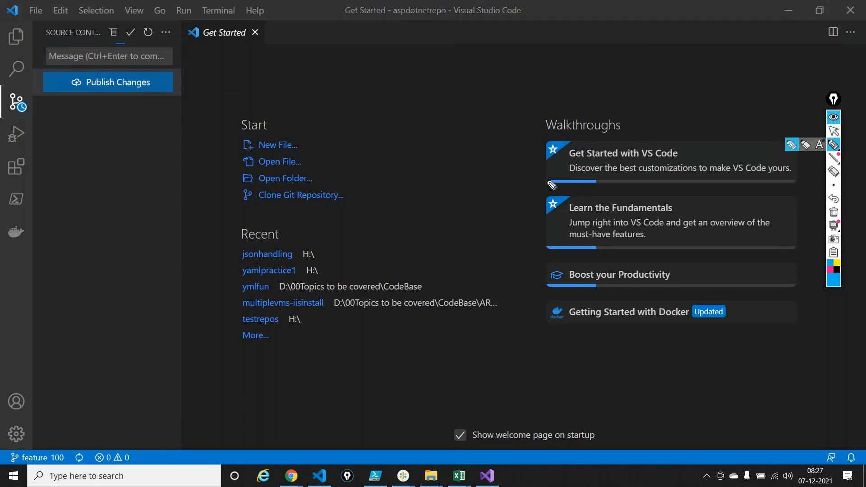
drag(124, 370, 84, 453)
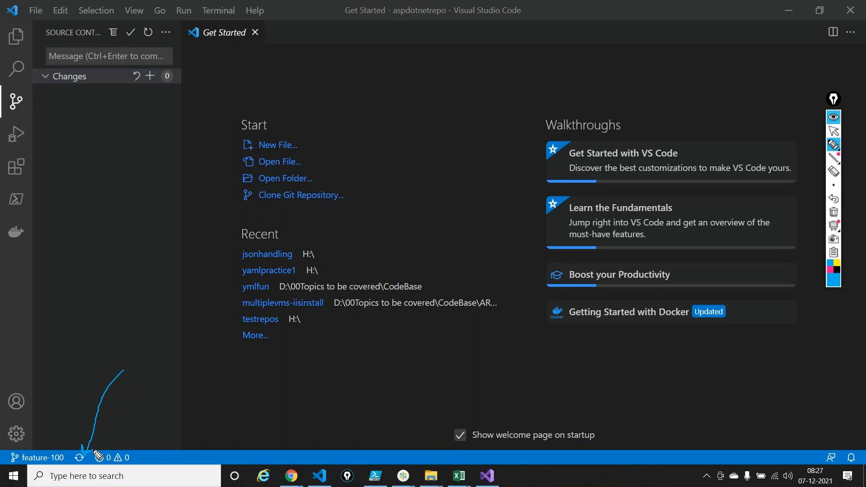
click(834, 212)
click(832, 132)
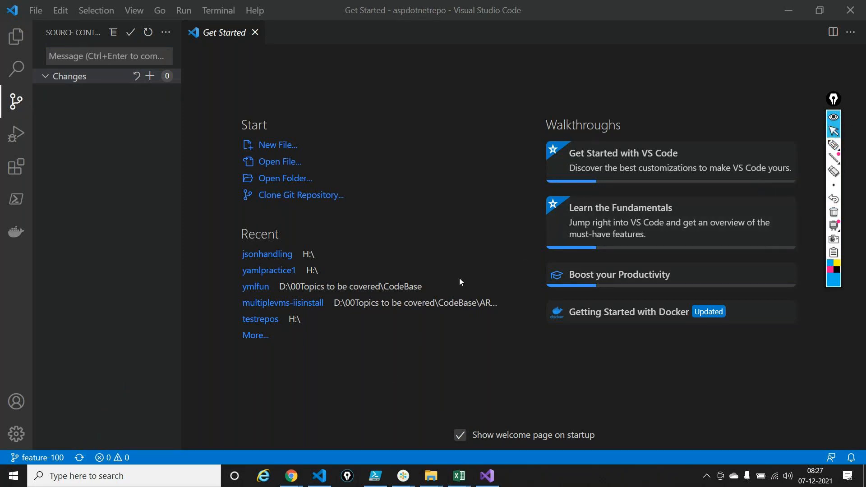
Switch to Azure DevOps in Chrome and inspect the netfullframapplication folder on the feature-100 branch of aspdotnetrepo.
mouse_move(290, 483)
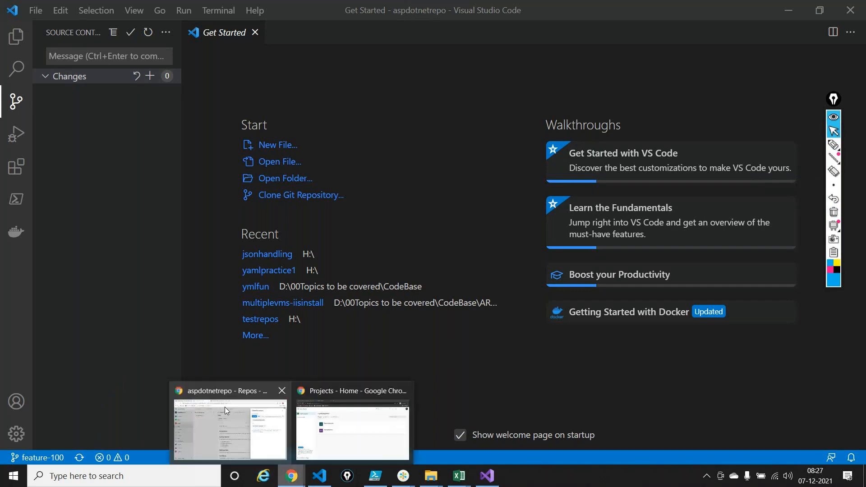
click(229, 417)
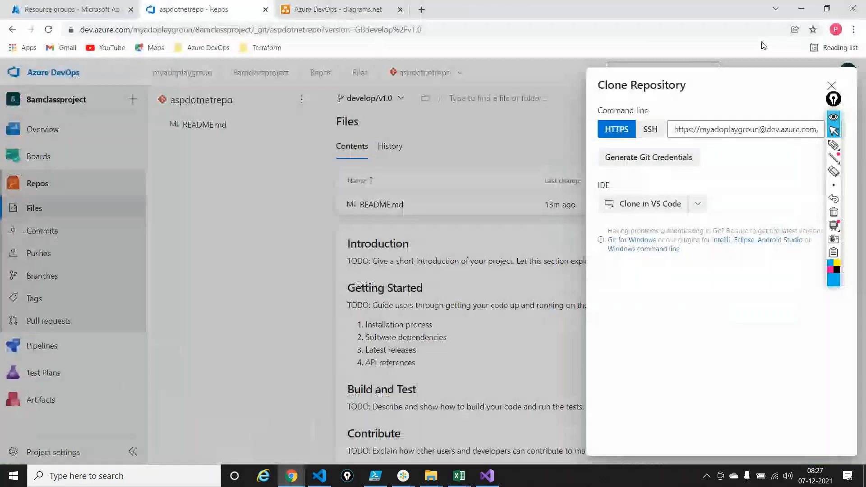
click(831, 85)
click(40, 276)
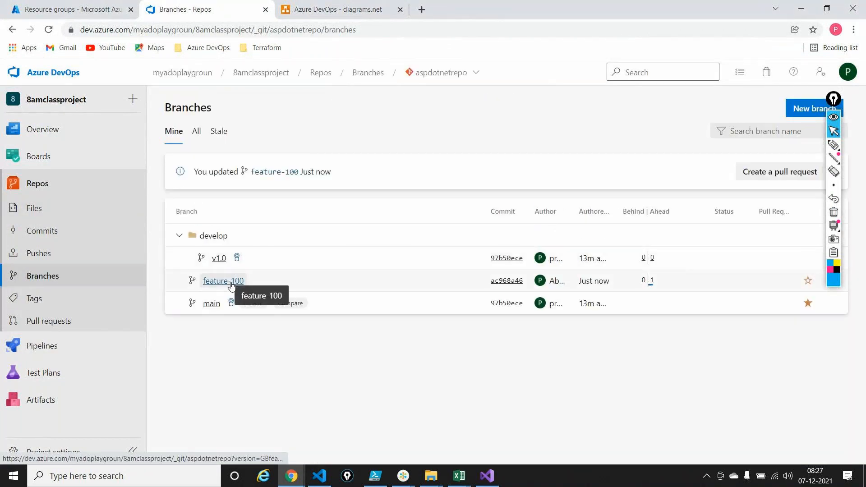
click(230, 284)
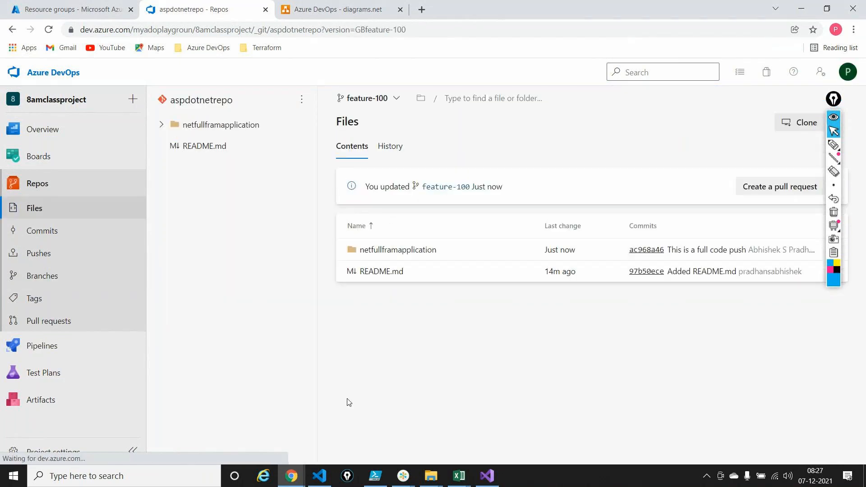
click(395, 249)
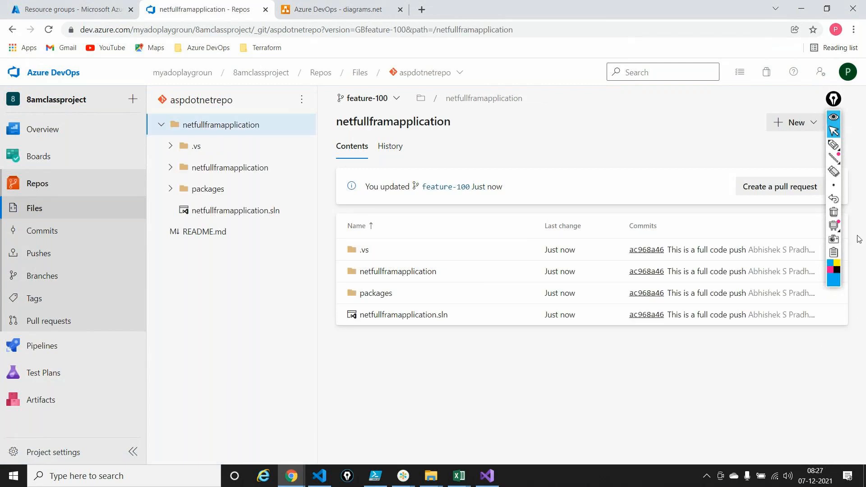
Start a pull request from feature-100 with develop/v1.0 as the target branch.
click(833, 99)
drag(831, 98, 840, 331)
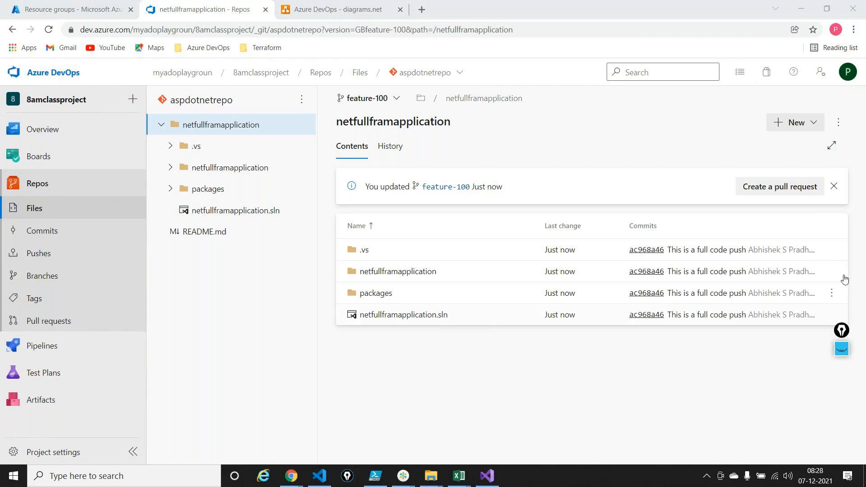
click(799, 186)
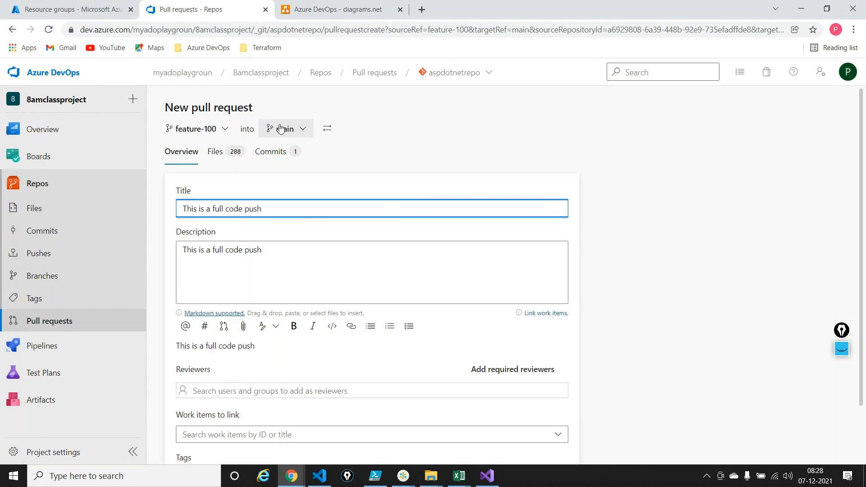
click(280, 129)
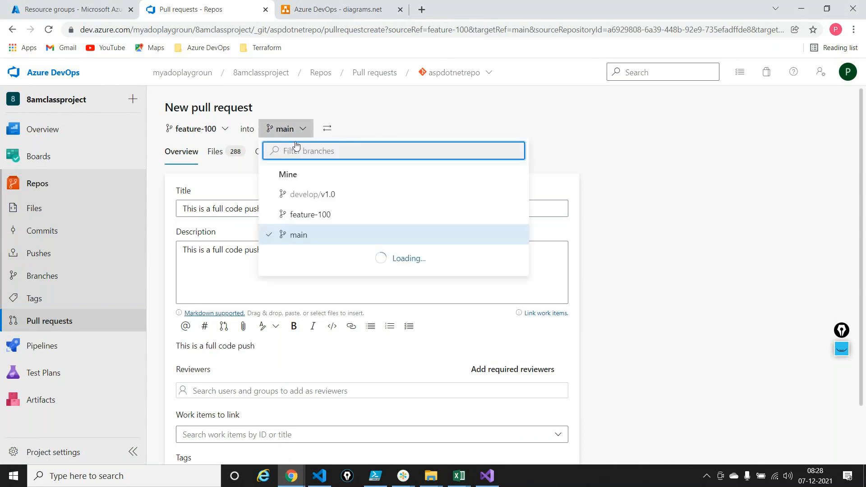
click(314, 198)
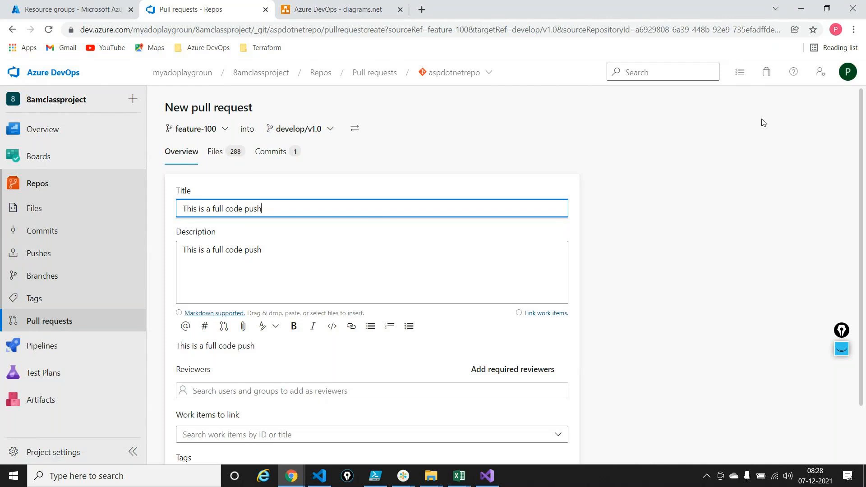
Link the work item "Issue 4: Please update a thrid line on the readme file" to the pull request.
scroll(762, 122, down, 3)
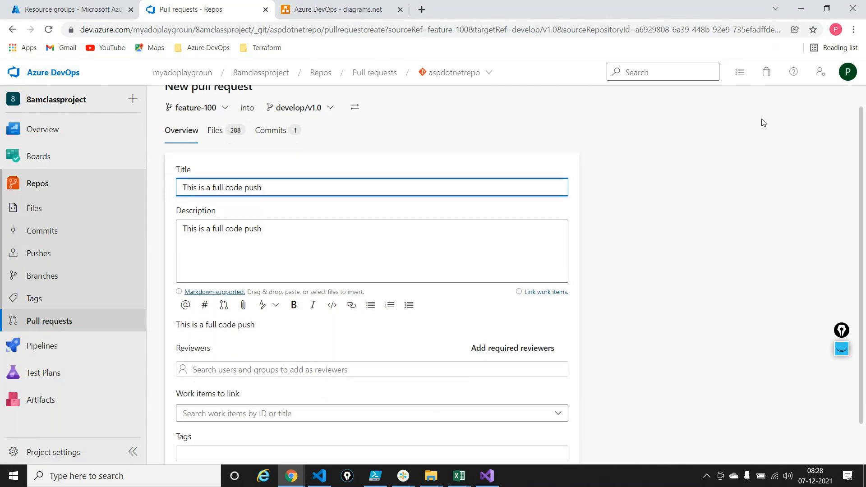
click(314, 370)
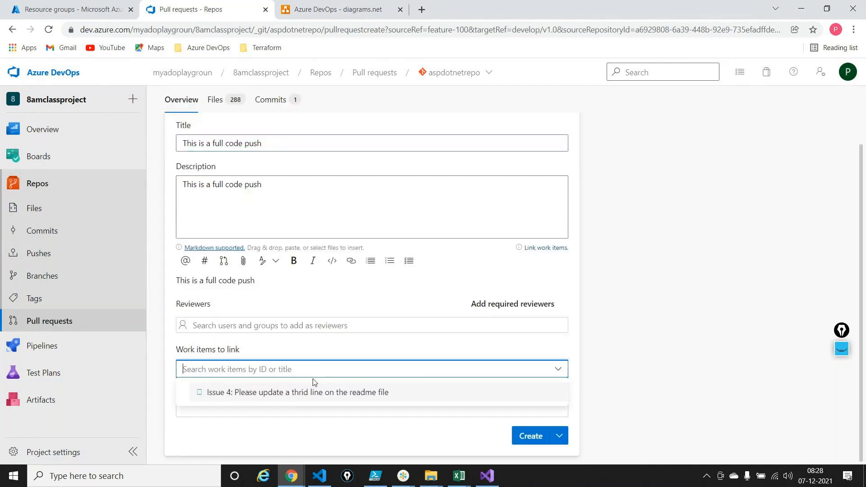
click(286, 393)
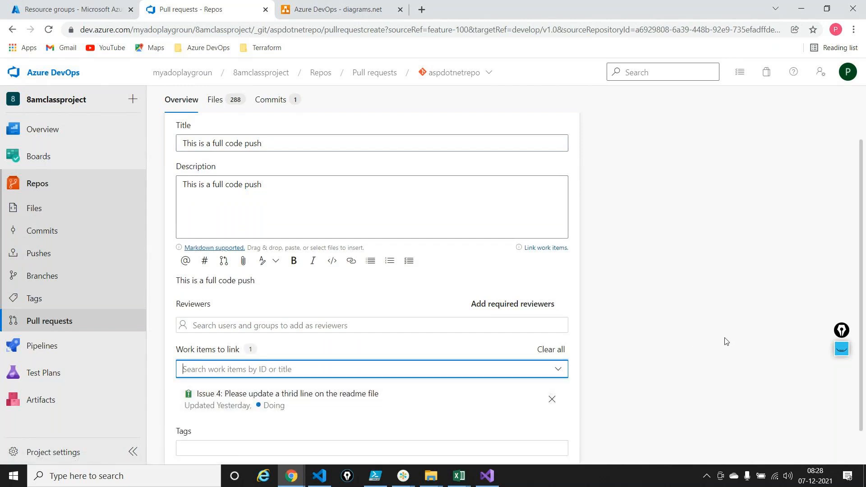
Create the pull request and review its required checks.
scroll(677, 338, up, 2)
scroll(668, 341, down, 3)
click(719, 240)
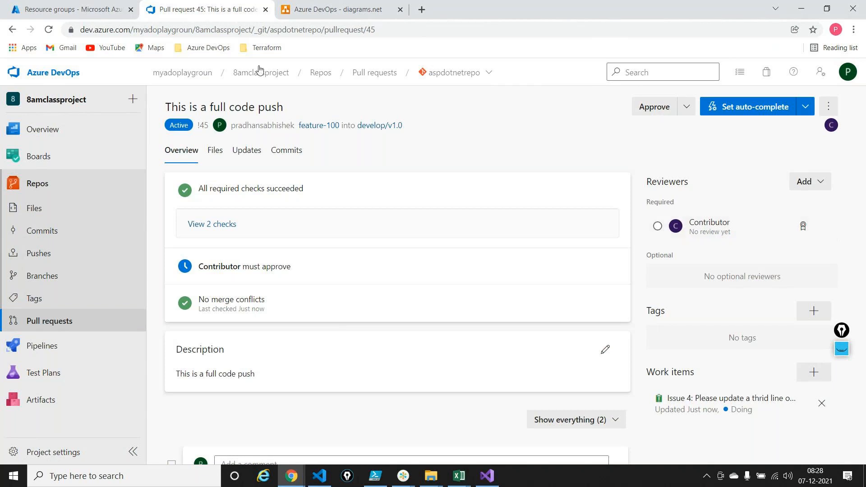
click(472, 225)
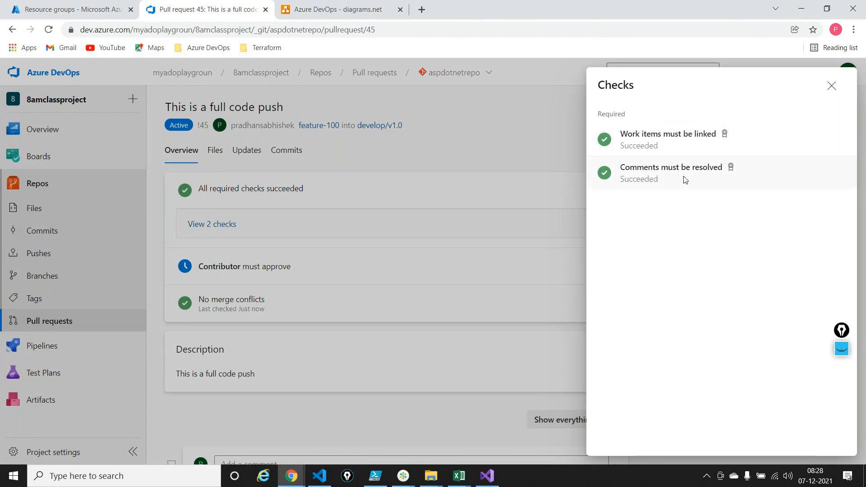
click(831, 86)
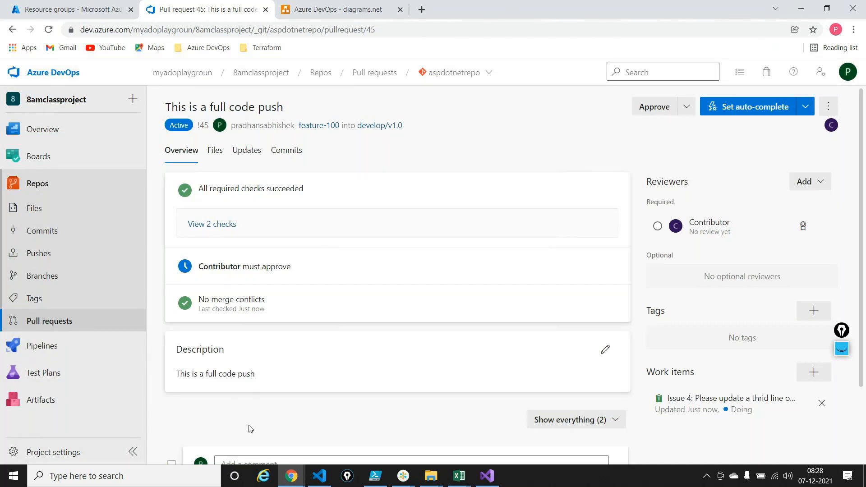
Switch to the contributor's incognito Chrome window and open the pull request from its Azure DevOps notification e-mail in Gmail.
click(289, 477)
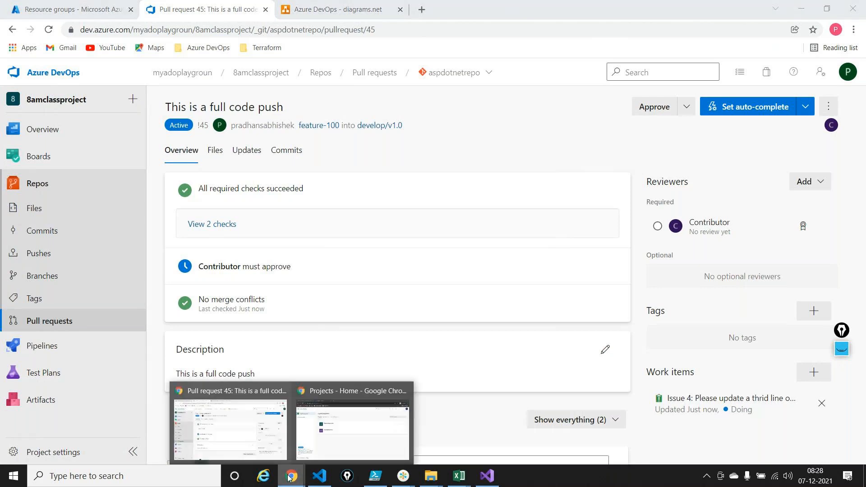
click(348, 420)
click(51, 30)
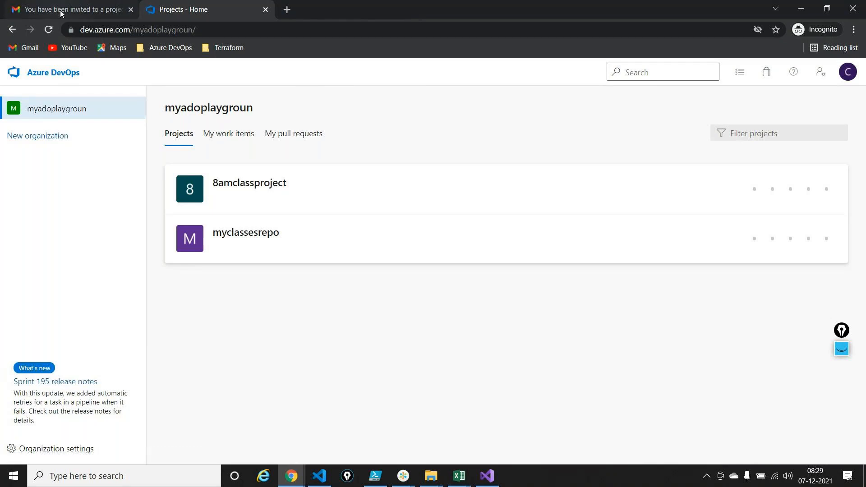
click(60, 10)
click(159, 108)
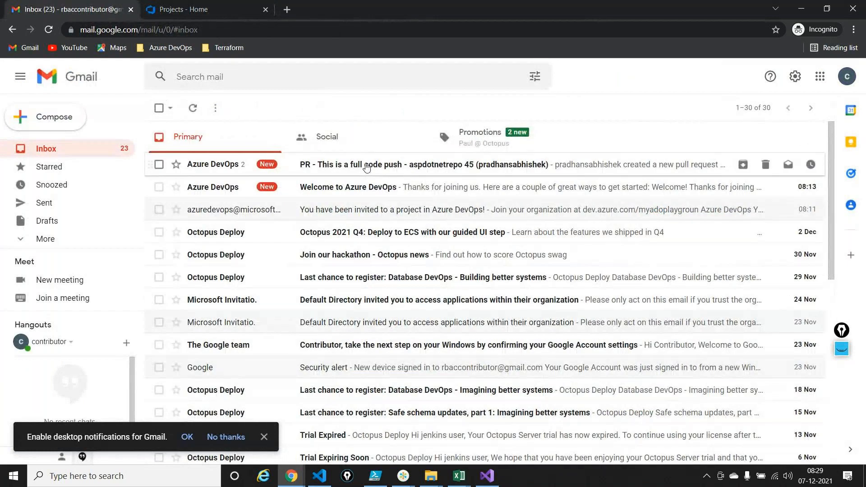
click(366, 167)
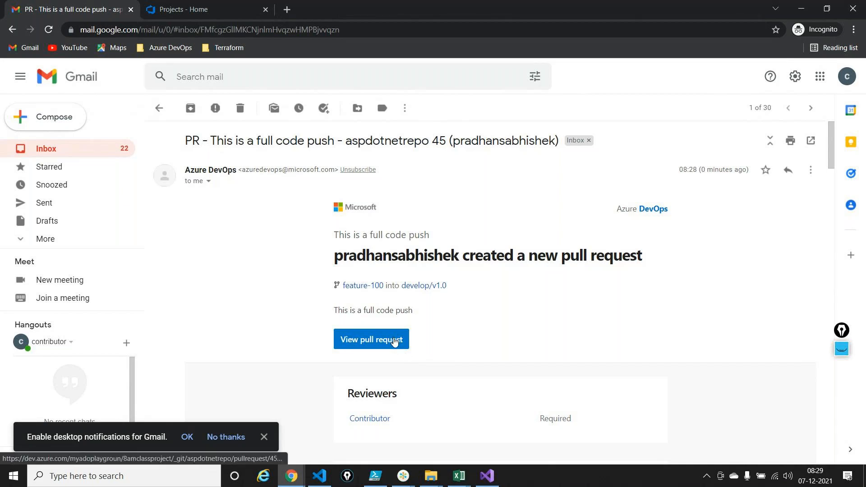
click(394, 342)
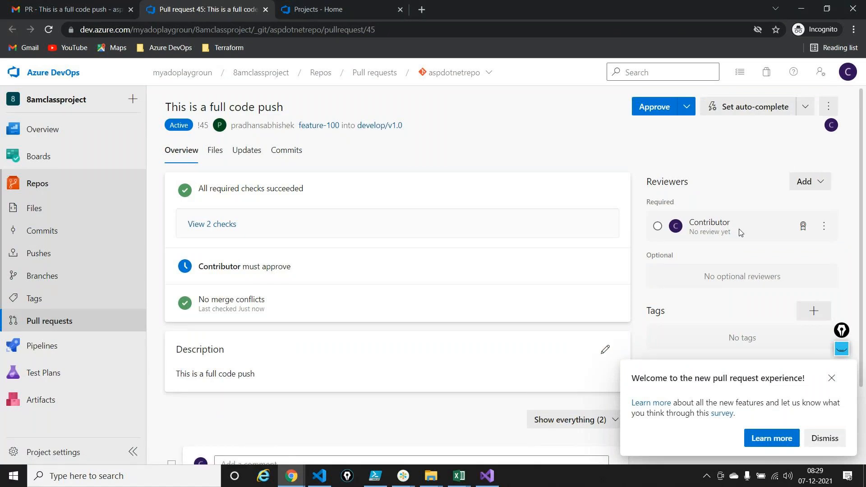
Review the pull request's changed files and approve it as the contributor.
click(215, 150)
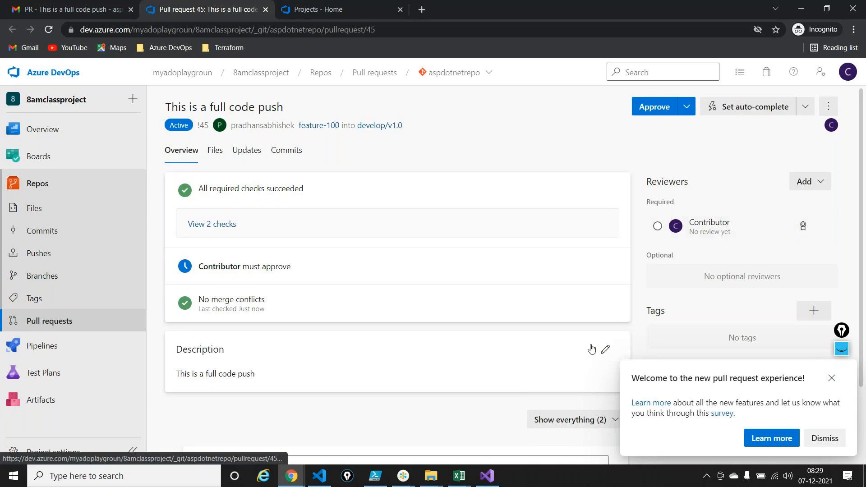
click(832, 378)
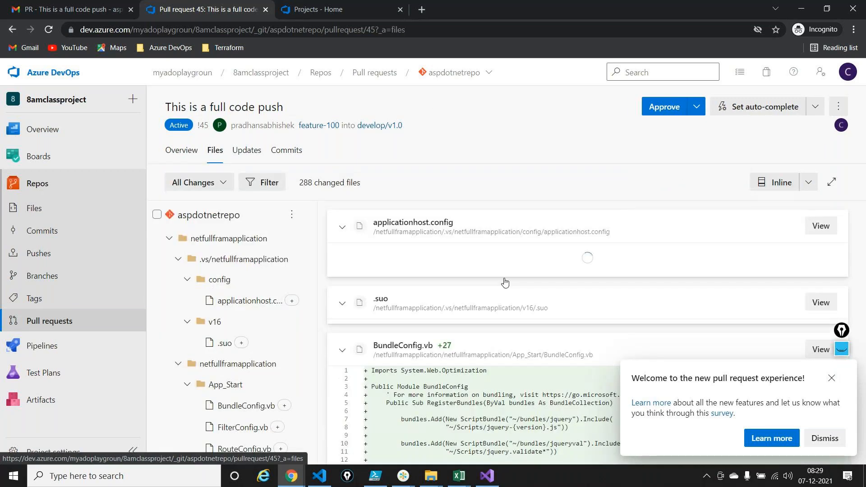
scroll(515, 375, down, 20)
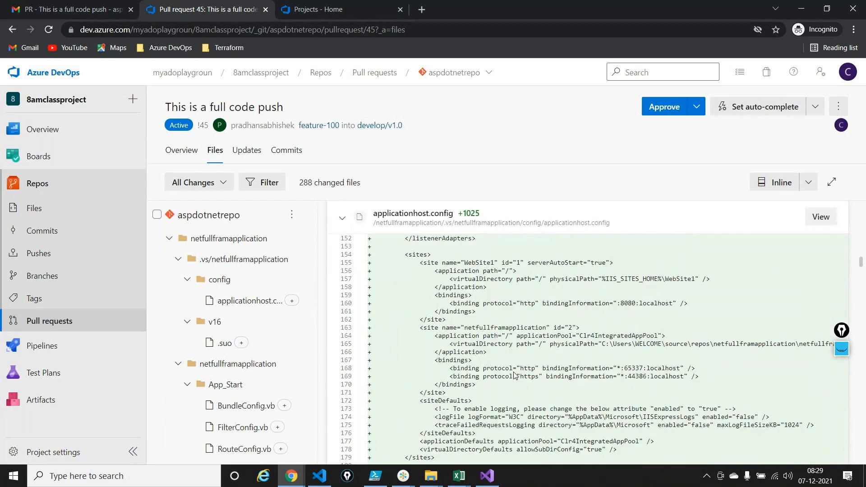
scroll(514, 375, up, 20)
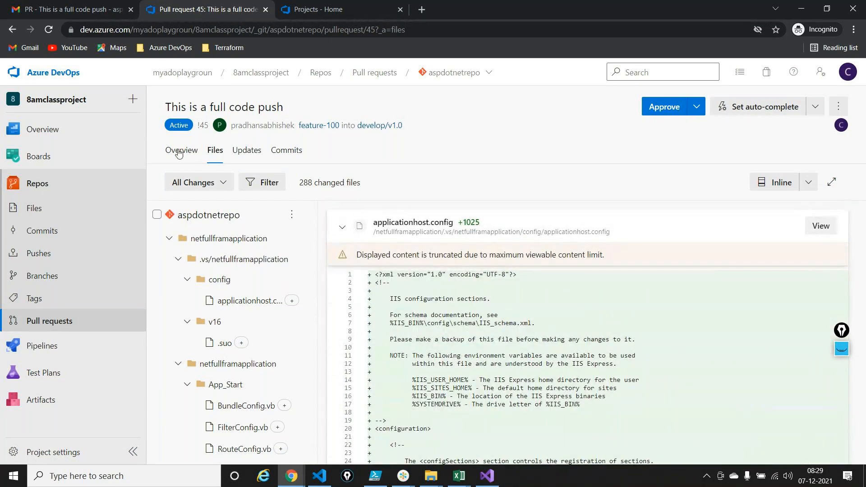
click(663, 108)
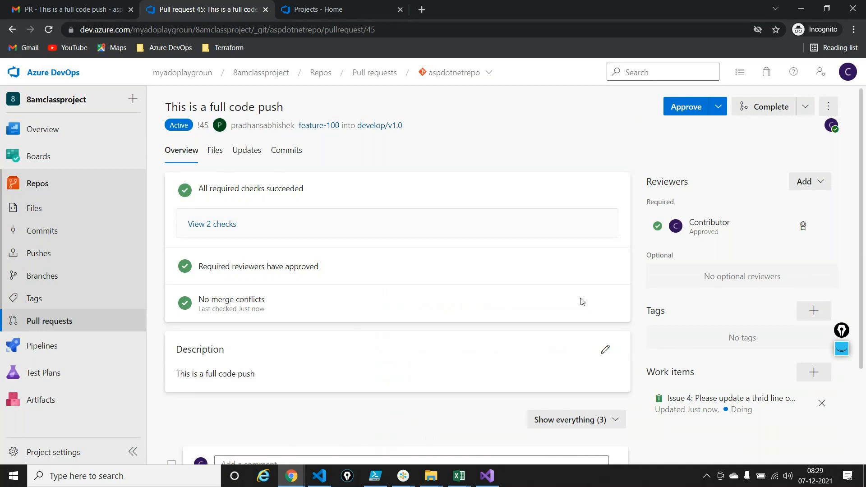
Return to the pull request creator's window and complete the merge with Merge (no fast forward), deleting feature-100 after merging.
key(alt+Tab)
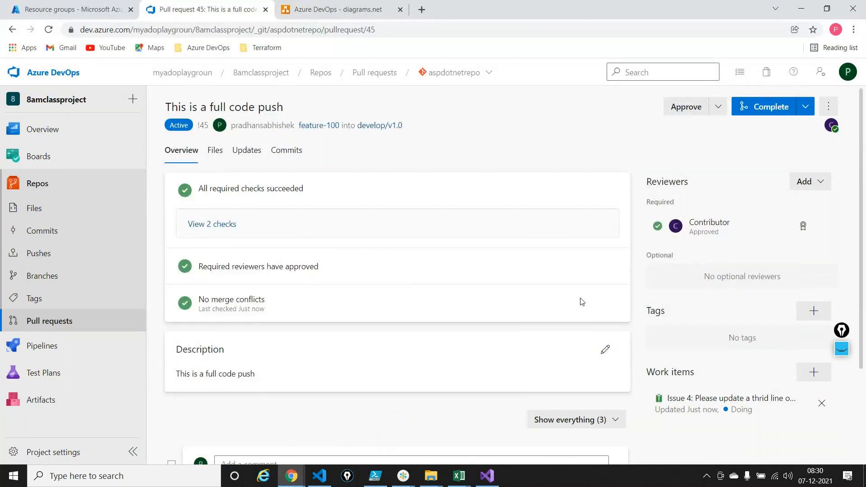
click(752, 109)
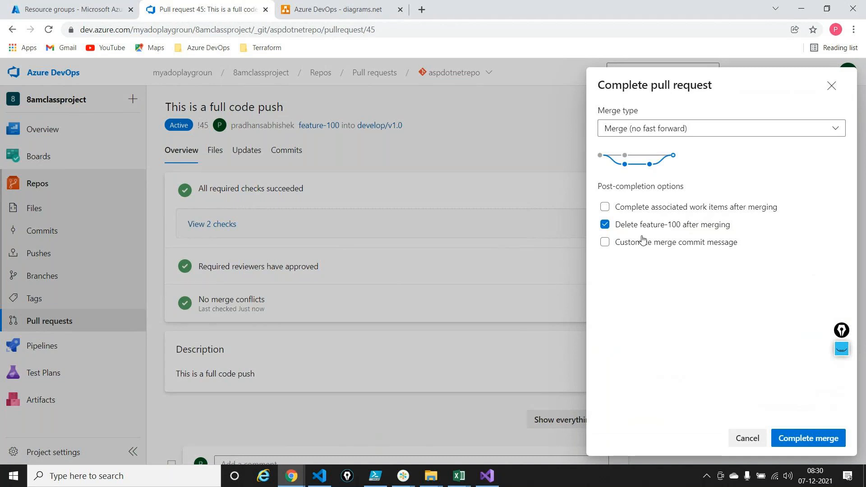
click(794, 440)
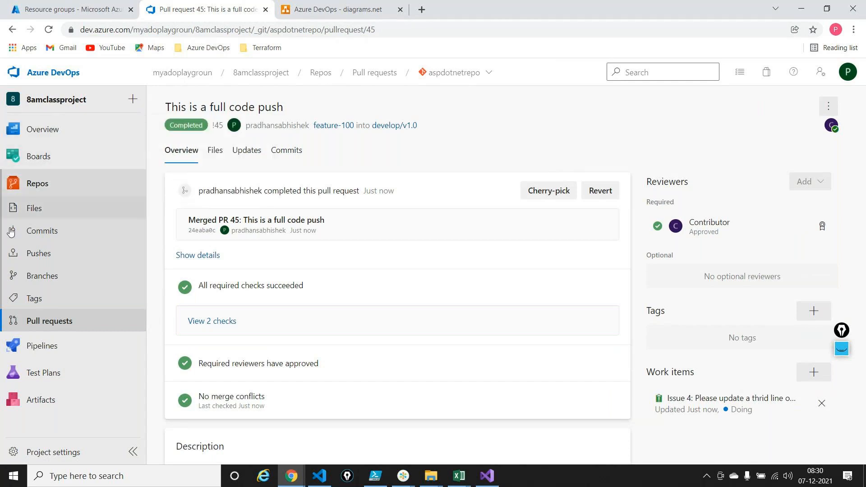
Open the develop/v1.0 branch's files from the repository's branch list.
click(41, 273)
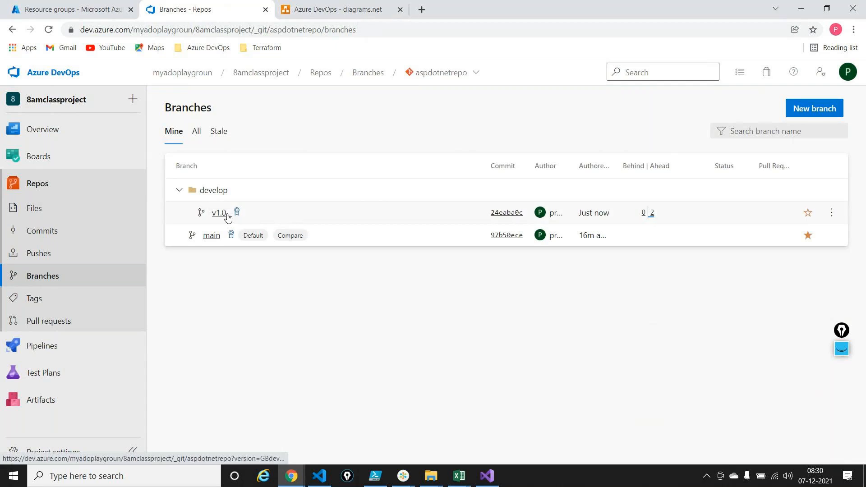
click(224, 214)
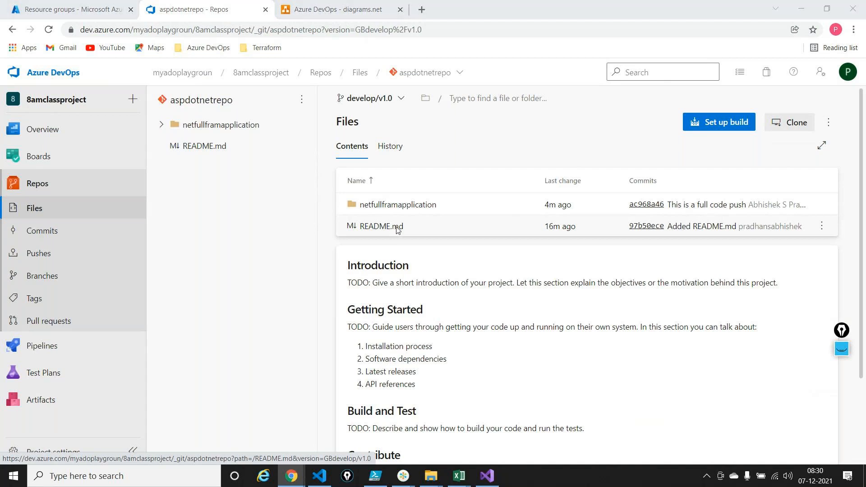
key(alt+Tab)
key(alt+Tab)
key(alt+Tab)
key(alt+Tab)
key(alt+Tab)
key(alt+Tab)
key(alt+Tab)
key(alt+Tab)
key(alt+Tab)
key(Escape)
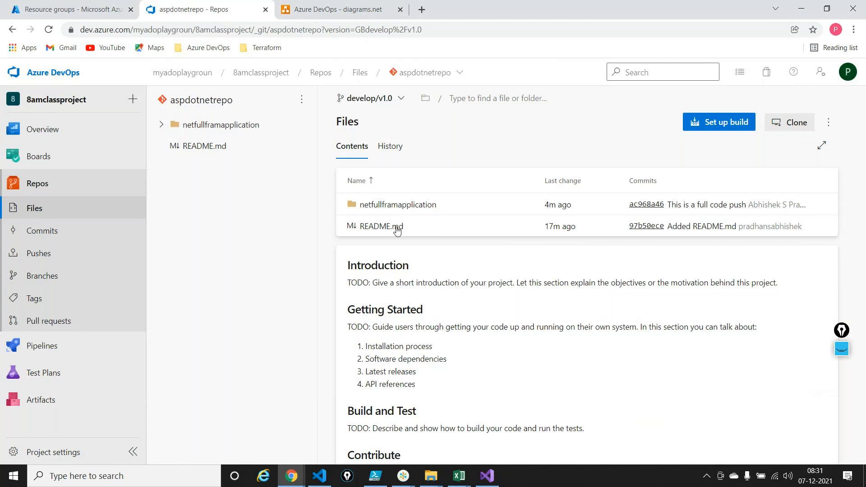
Open the netfullframapplication folder on develop/v1.0 to examine the merged code.
click(396, 208)
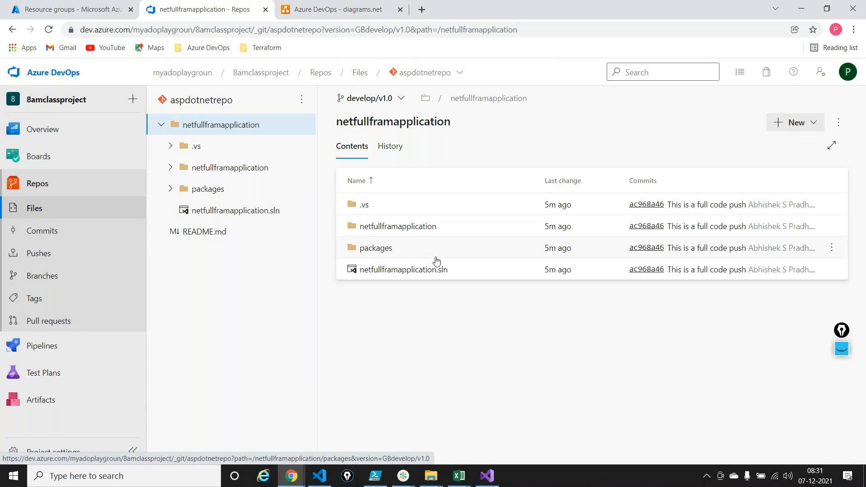
Switch to the Azure DevOps diagram in diagrams.net and examine the CI stage fed by the develop branch.
mouse_move(40, 342)
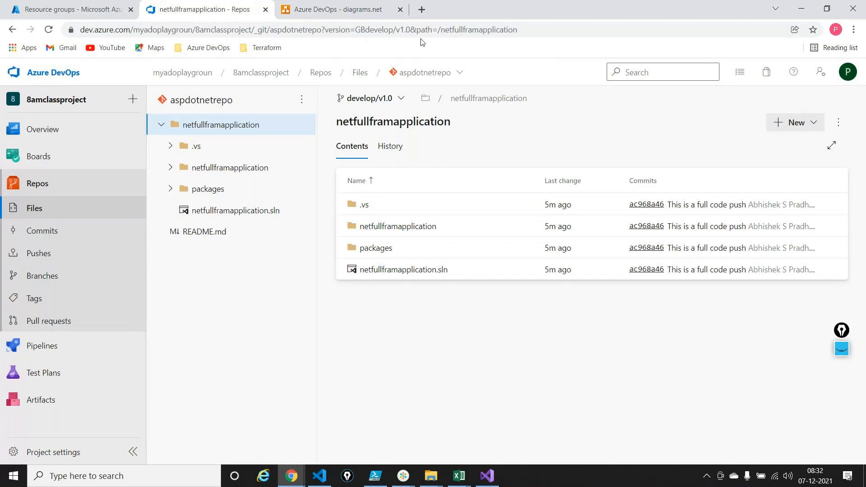
click(352, 10)
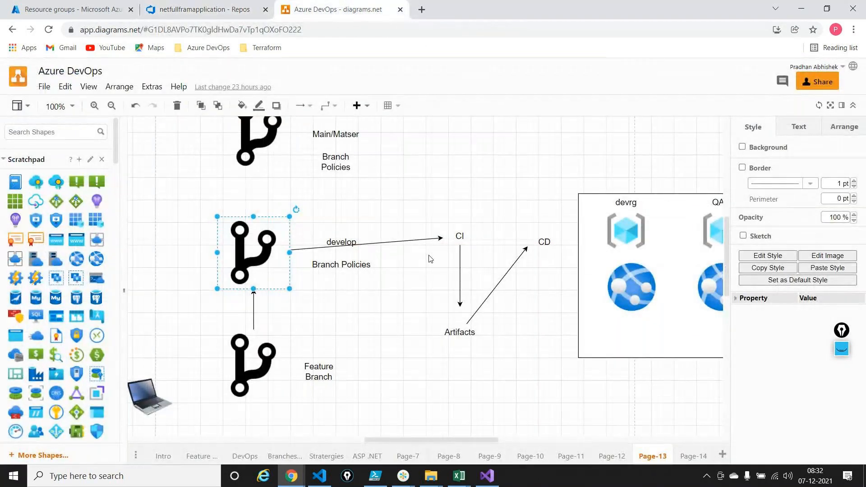
click(459, 237)
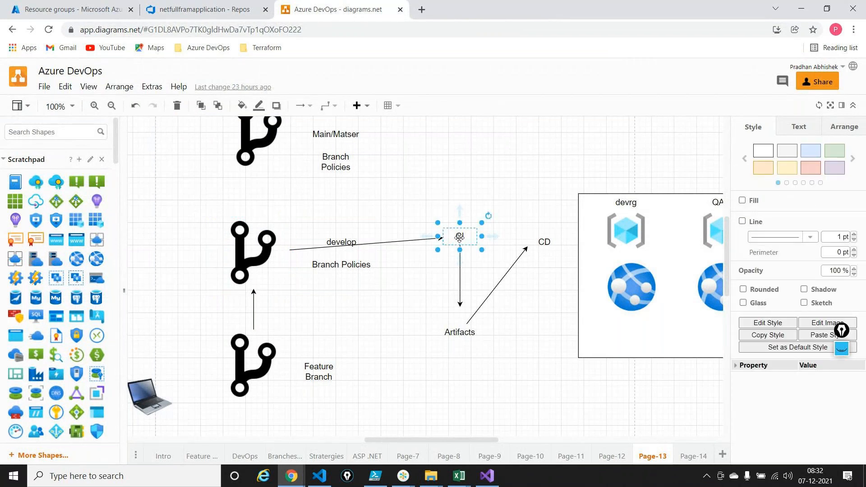
Return to Azure DevOps and start creating the first pipeline in 8amclassproject.
click(203, 10)
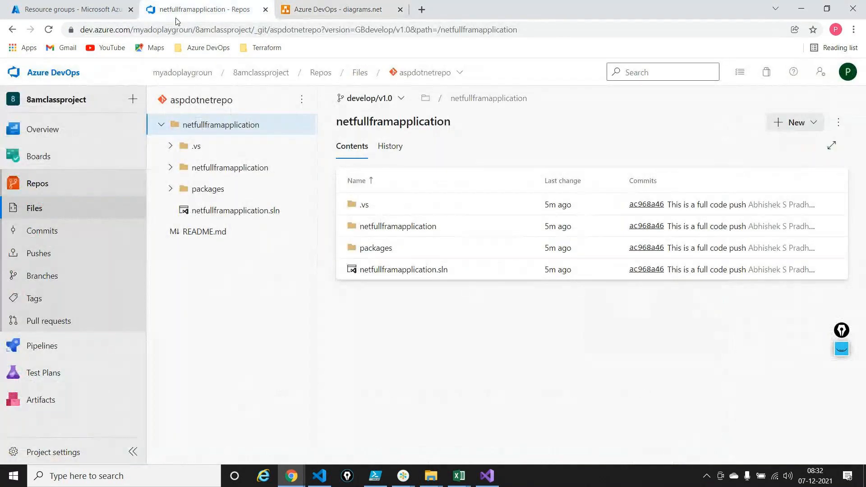
mouse_move(76, 347)
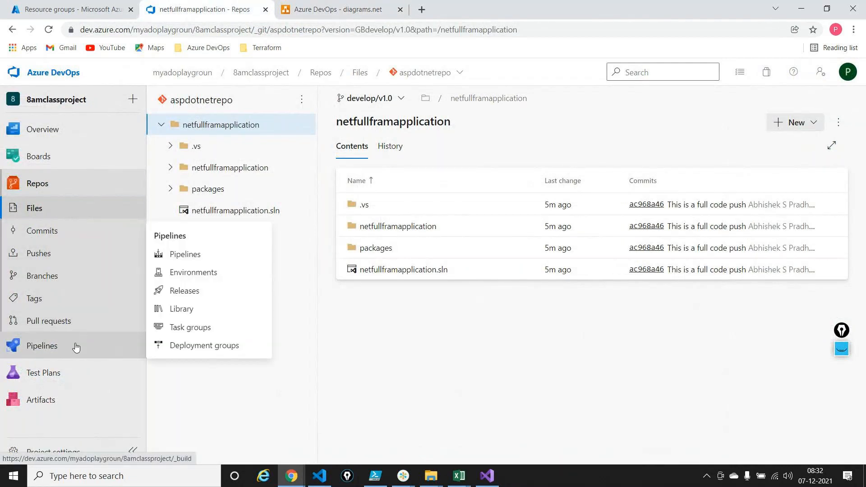
click(194, 254)
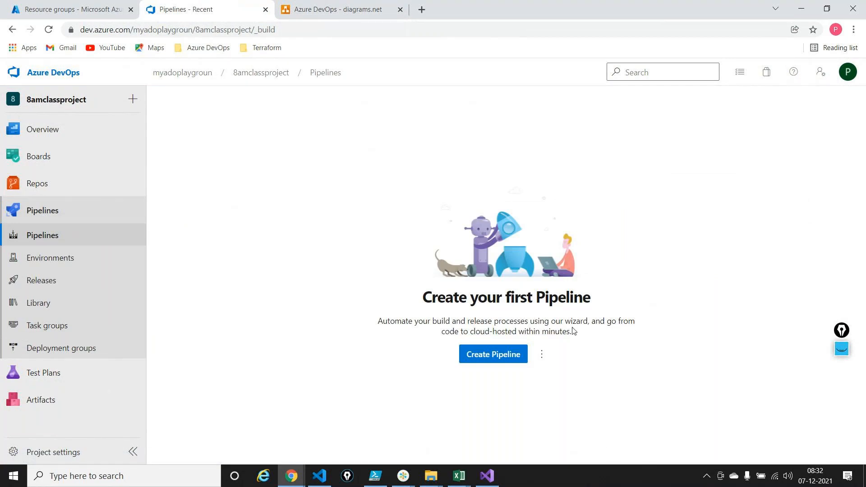
click(515, 354)
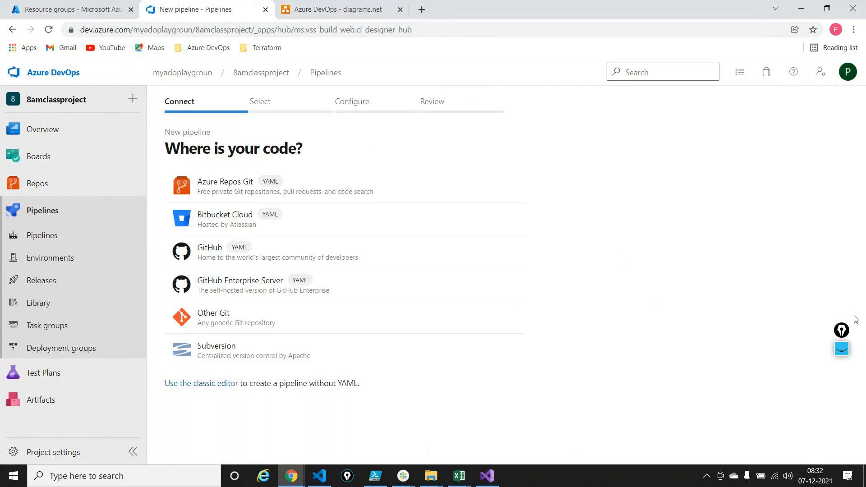
Bracket the code source list and outline the YAML label beside Azure Repos Git with the annotation pen, and clear the marks.
click(841, 349)
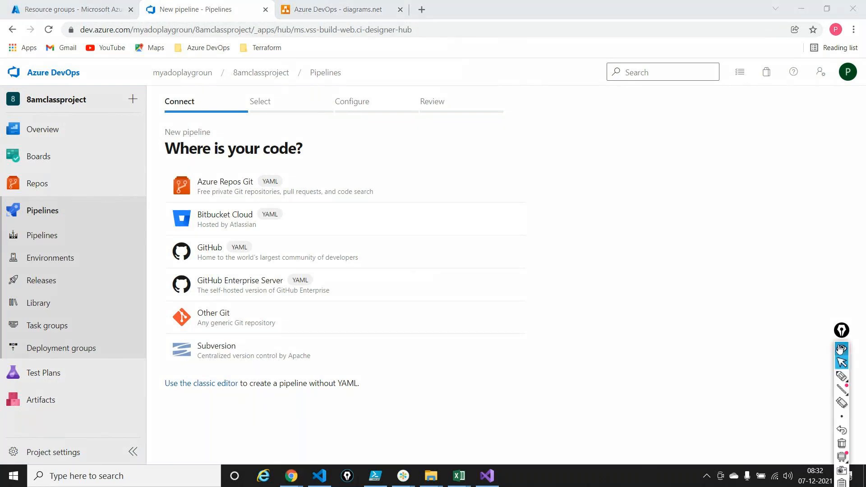
click(842, 376)
mouse_move(384, 166)
mouse_down()
mouse_move(393, 178)
mouse_move(395, 271)
mouse_move(388, 356)
mouse_move(369, 391)
mouse_up()
mouse_move(278, 178)
mouse_down()
mouse_move(262, 185)
mouse_move(268, 173)
mouse_up()
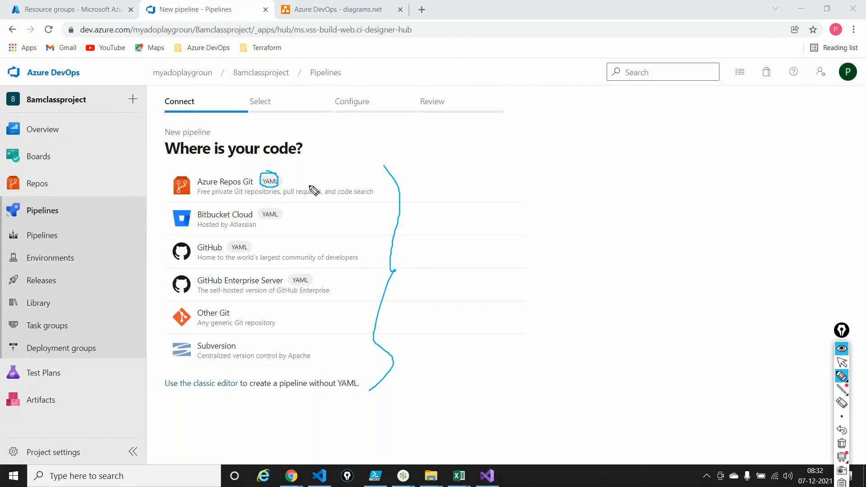
click(843, 365)
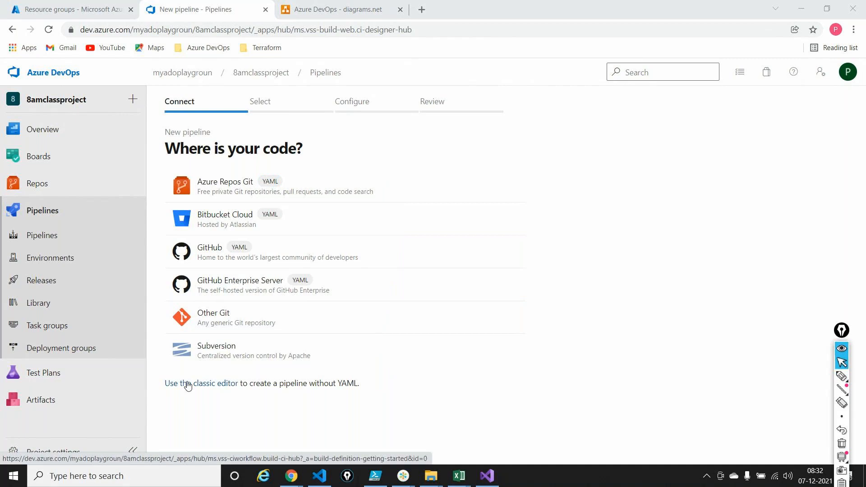
Create the pipeline with the classic editor from aspdotnetrepo's develop/v1.0 branch, applying the ASP.NET template.
click(188, 385)
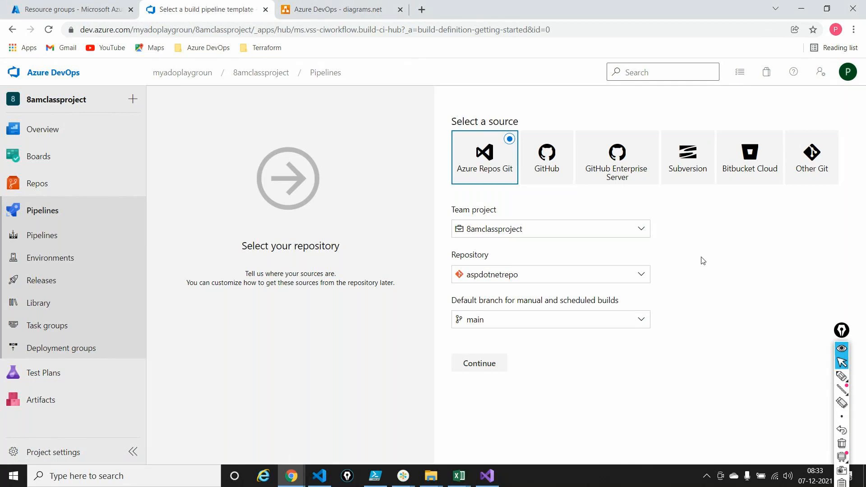
click(642, 320)
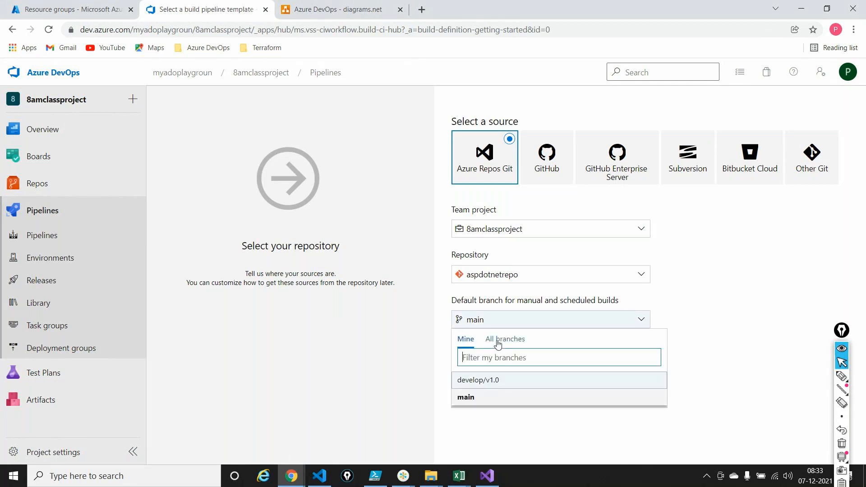
click(488, 383)
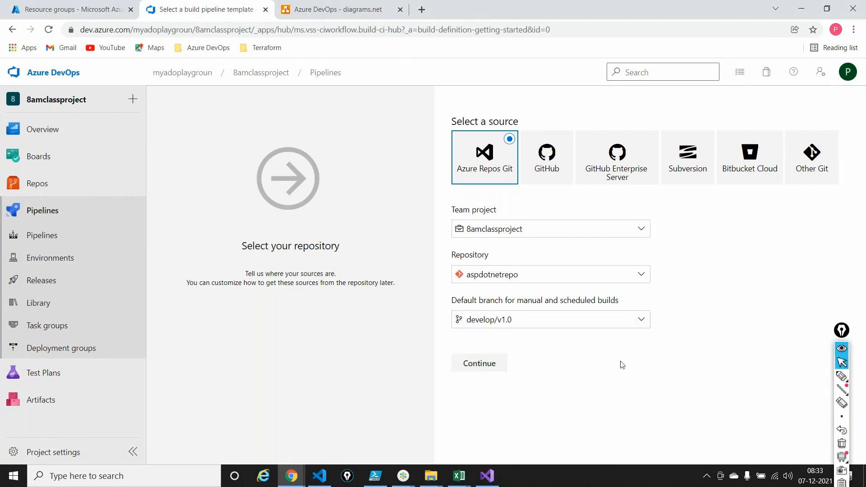
click(491, 369)
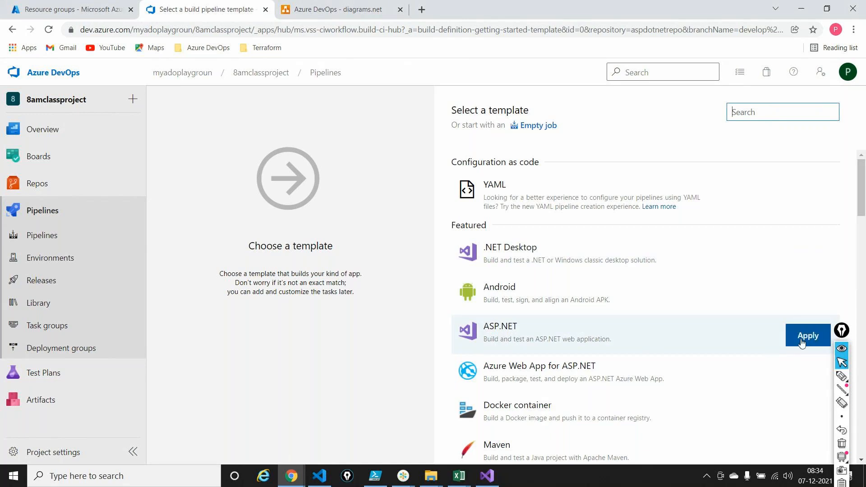
click(807, 335)
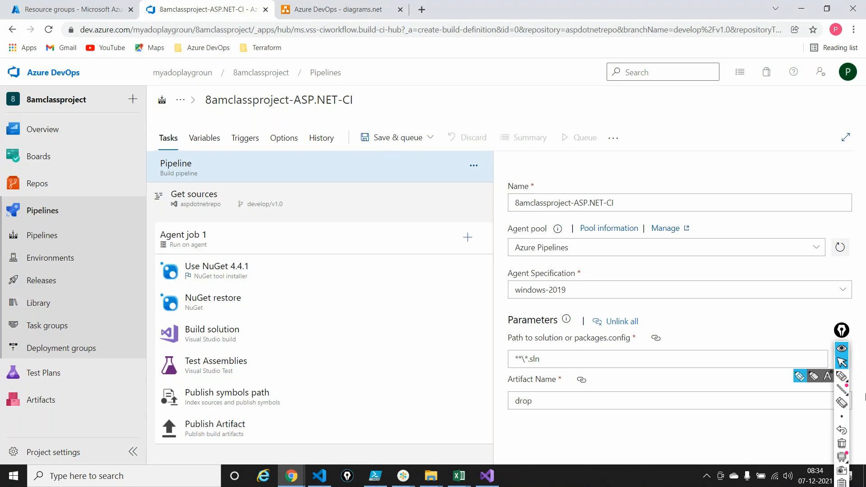
Move the annotation tools clear of the pipeline settings, draw a check mark beside the Name label and erase it.
mouse_move(841, 333)
mouse_down()
mouse_move(773, 104)
mouse_move(750, 78)
mouse_move(774, 82)
mouse_up()
click(776, 101)
click(775, 126)
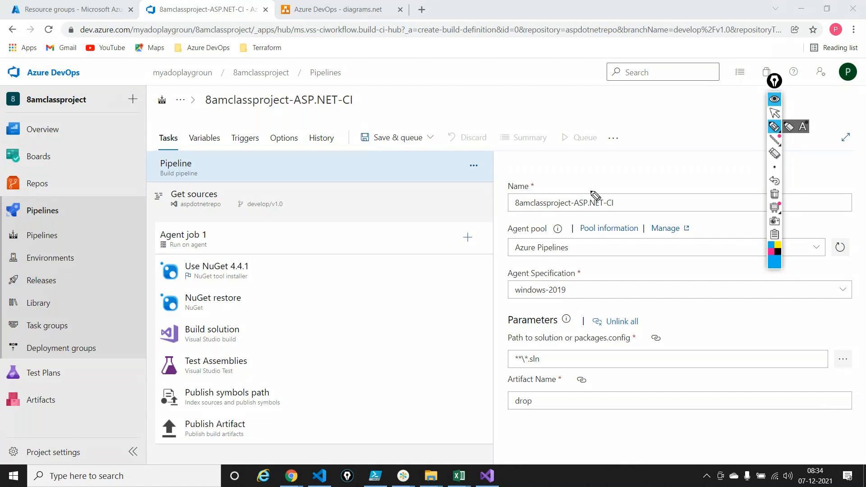
drag(549, 183, 571, 175)
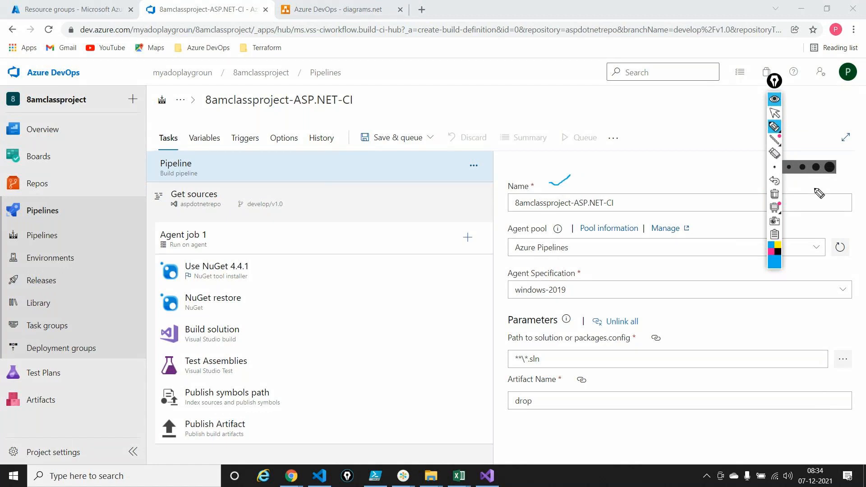
click(775, 194)
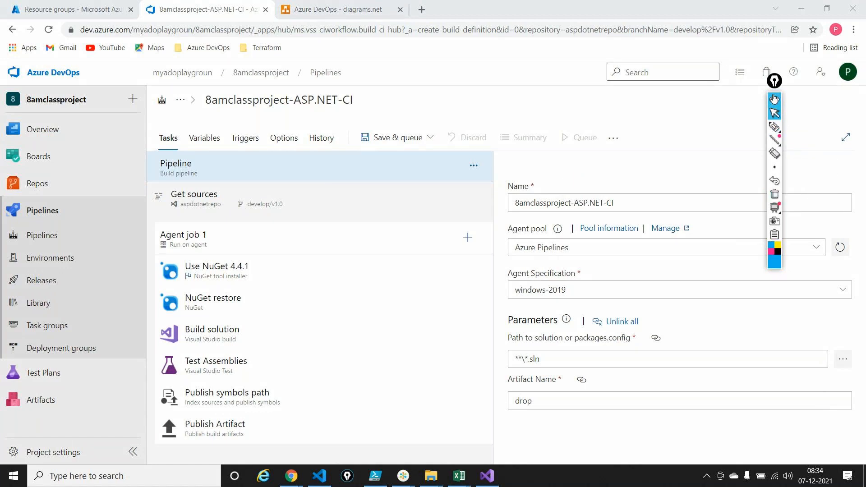
click(774, 99)
Rename the pipeline as firstpipeline-fullframework.
click(583, 188)
key(ctrl+a)
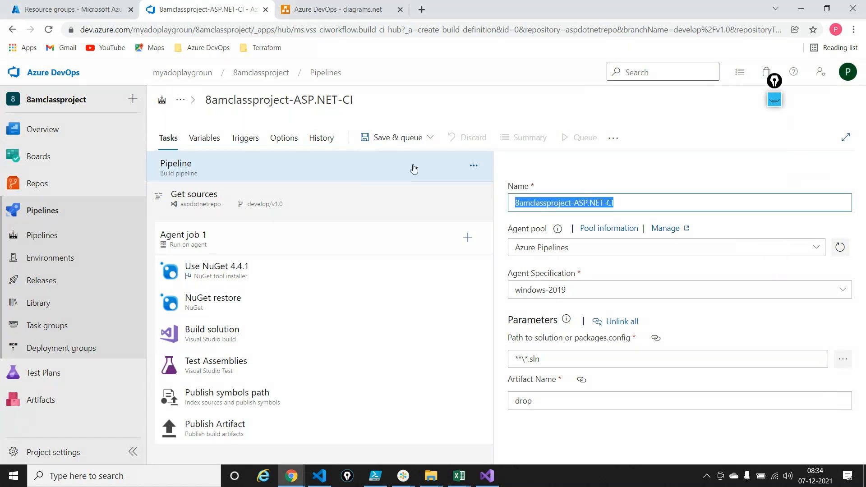
text(f)
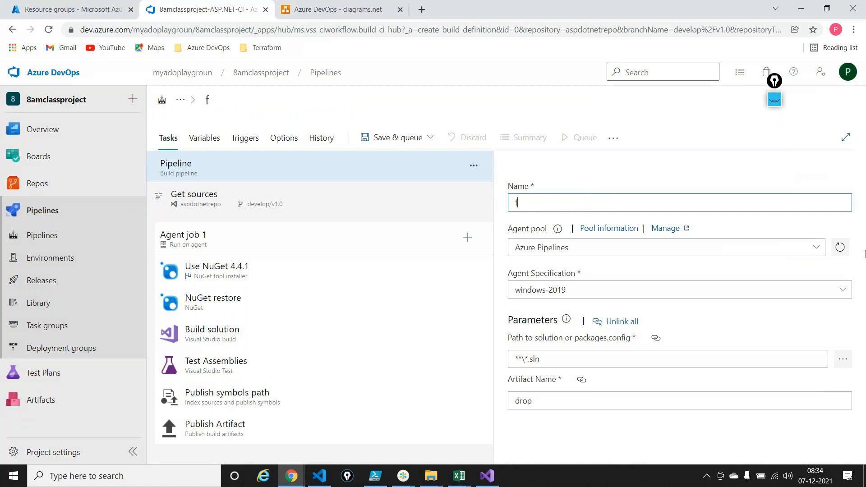
text(irstpipeline-as)
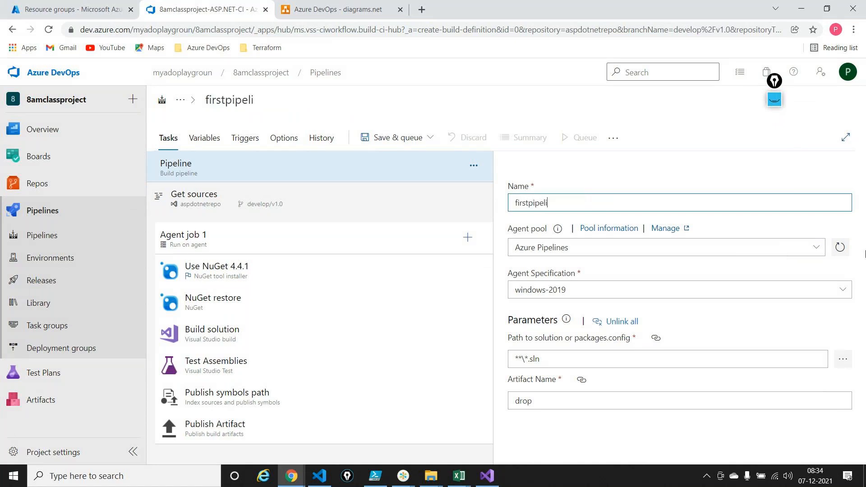
key(BackSpace)
key(BackSpace)
text(fullframe)
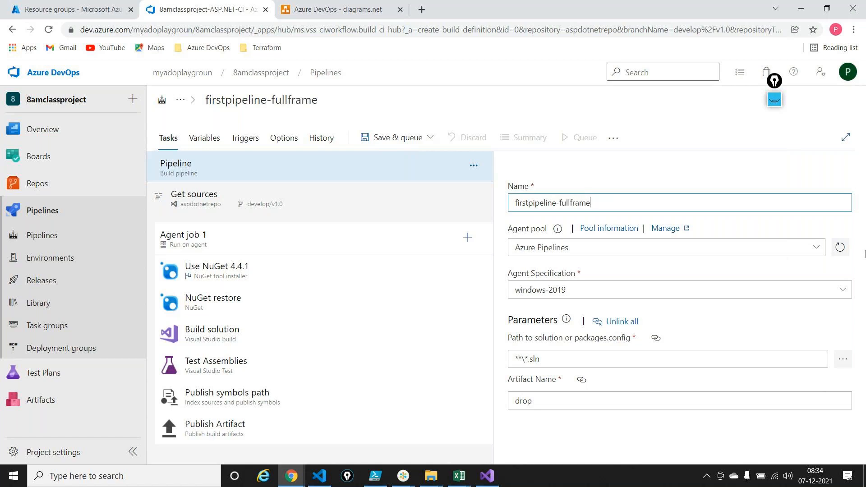
text(work)
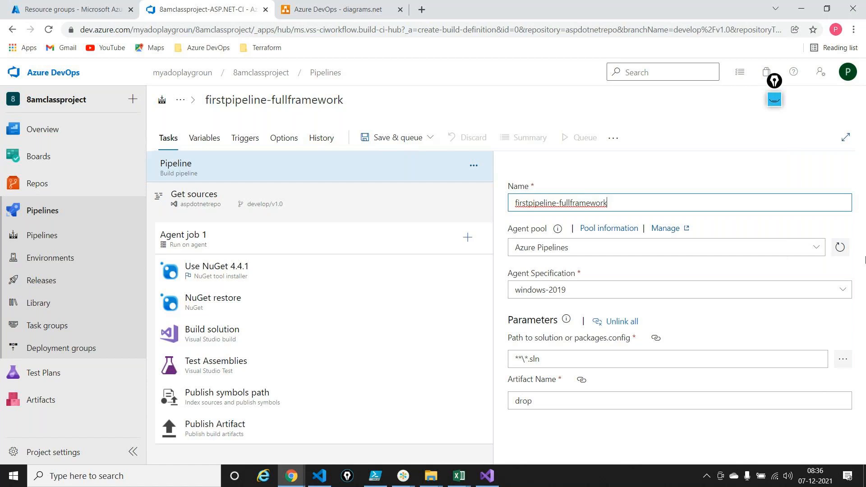
Open a blank Notepad document through the Run dialog and enlarge its text to 190%.
key(super+r)
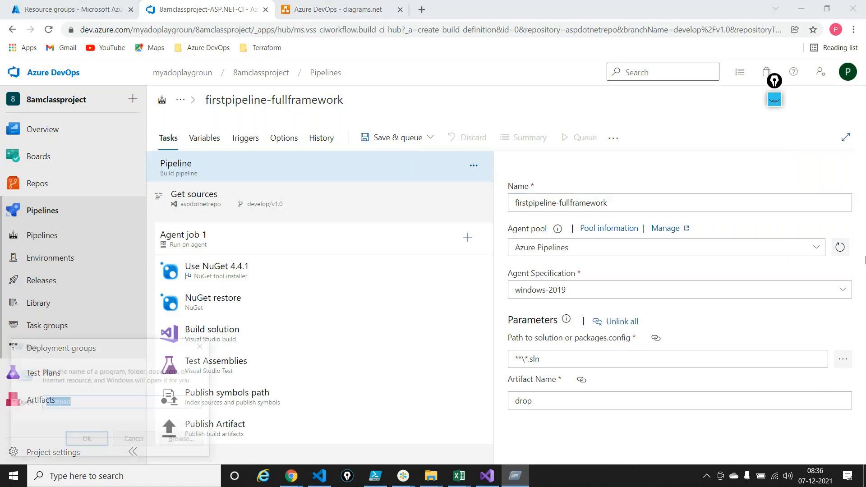
key(Return)
text(+++)
key(BackSpace)
key(BackSpace)
key(BackSpace)
text(+++)
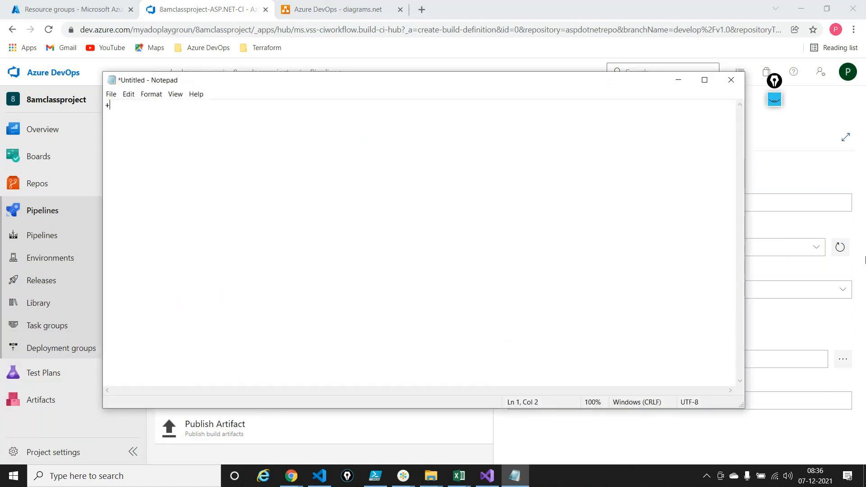
key(BackSpace)
key(BackSpace)
key(BackSpace)
key(ctrl+plus)
key(ctrl+plus)
key(ctrl+plus)
key(ctrl+plus)
key(ctrl+plus)
key(ctrl+plus)
key(ctrl+plus)
key(ctrl+plus)
List "1. Computer" and "2. Visual Studio" on separate lines in the note, and minimize Notepad.
text(1. )
text(La)
text(p)
key(BackSpace)
key(BackSpace)
key(BackSpace)
text(Computer)
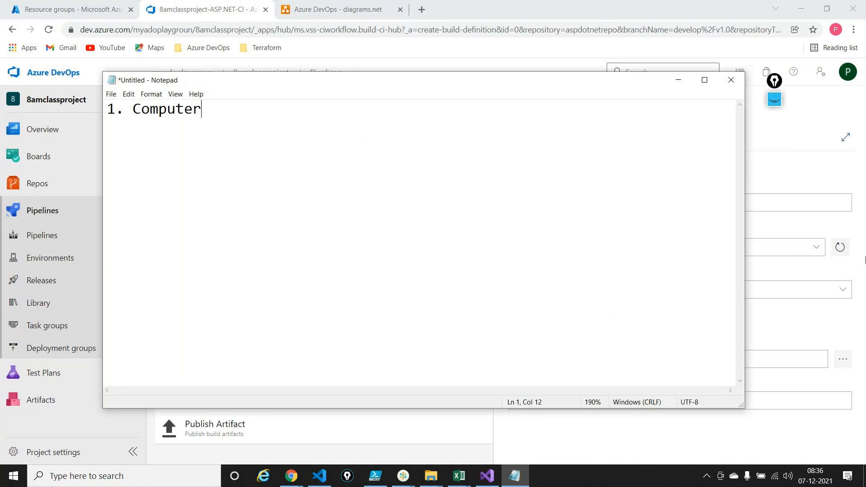
key(Return)
text(2. Visual Studio)
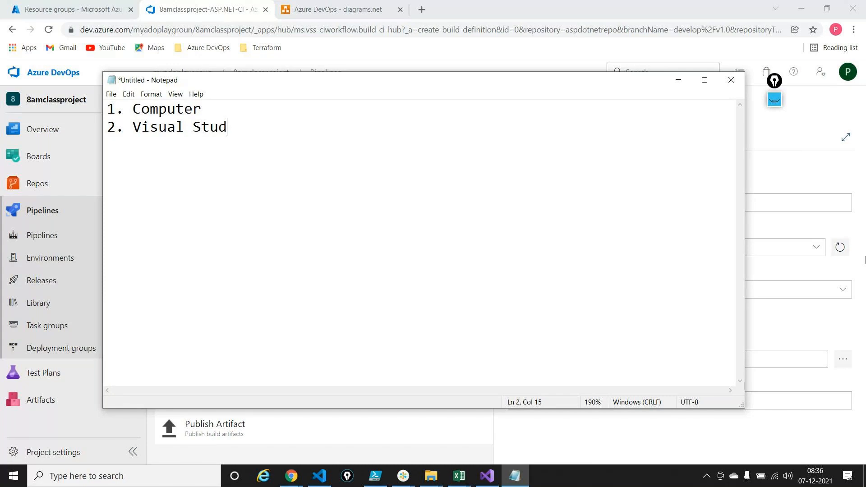
key(Return)
click(678, 80)
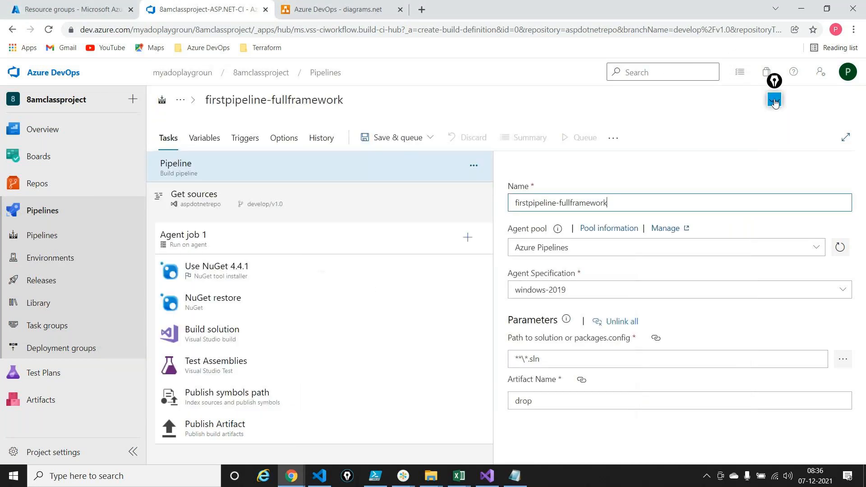
Draw an annotation arrow pointing at the pipeline's Agent pool setting, and clear it.
click(774, 99)
click(775, 126)
drag(595, 177, 566, 221)
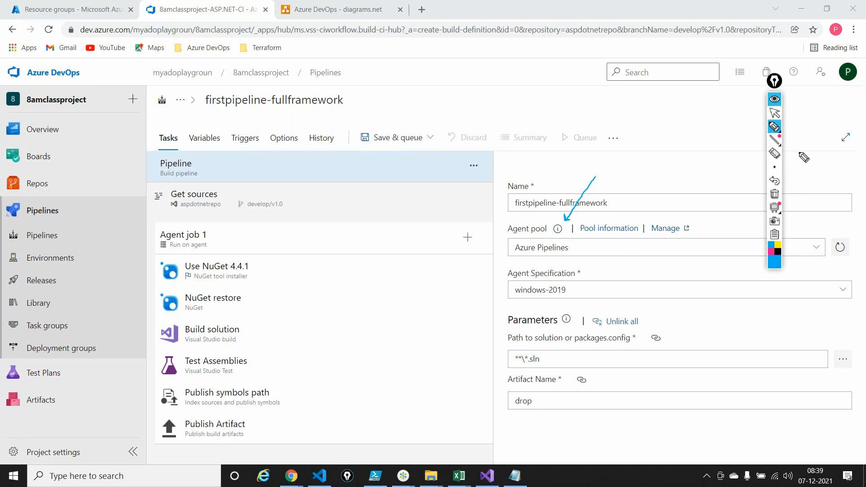
click(774, 194)
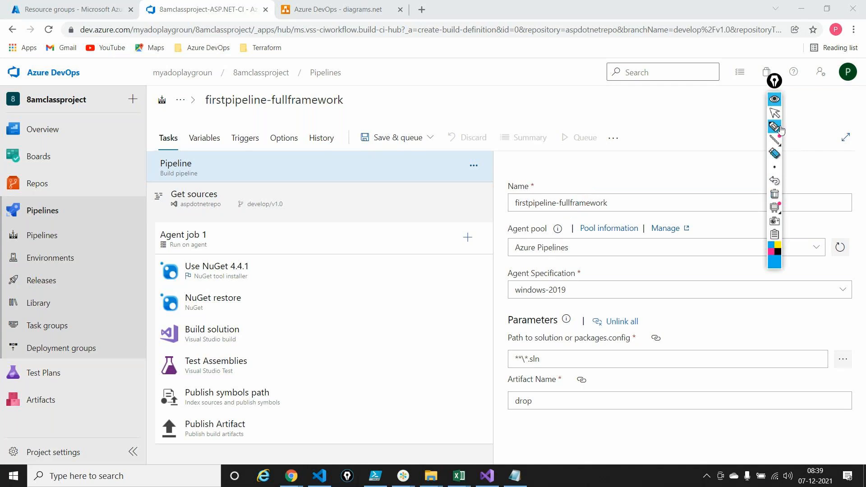
click(774, 99)
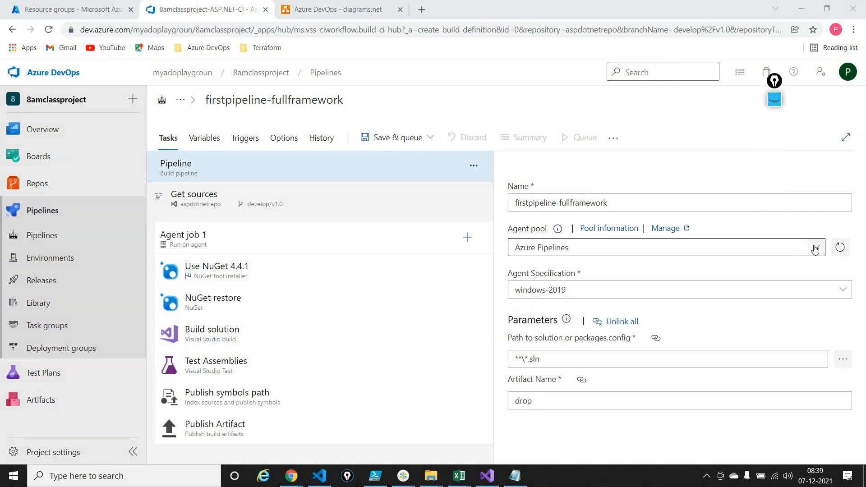
Select the hosted Azure Pipelines agent pool and briefly check the Visual Studio window.
click(815, 250)
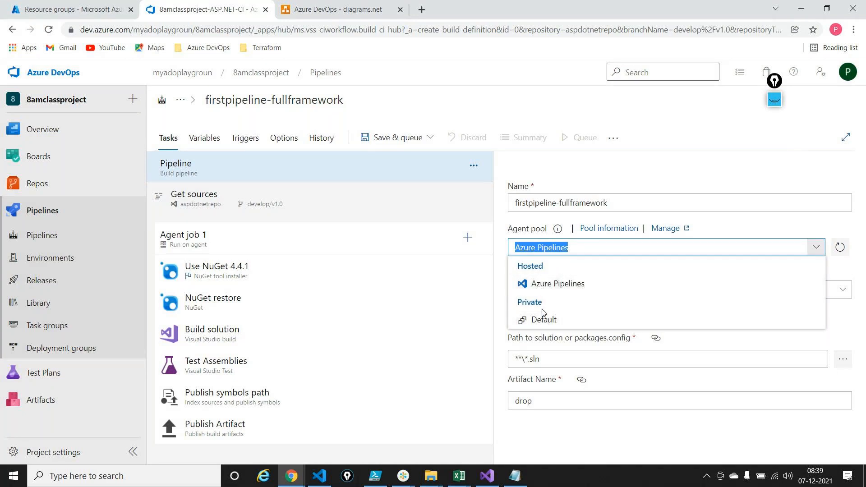
click(551, 287)
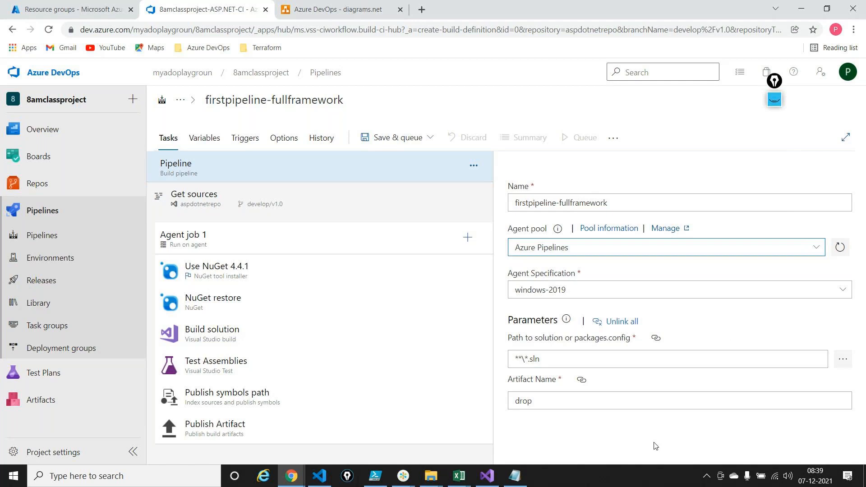
click(487, 475)
click(488, 473)
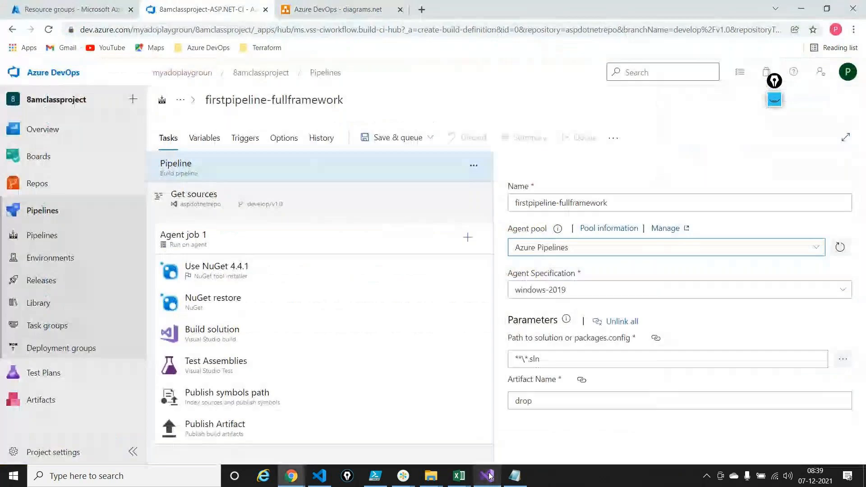
Draw an annotation arrow from the Use NuGet 4.4.1 task toward the Agent Specification setting.
click(775, 99)
mouse_move(428, 275)
mouse_down()
mouse_move(483, 276)
mouse_move(478, 283)
mouse_up()
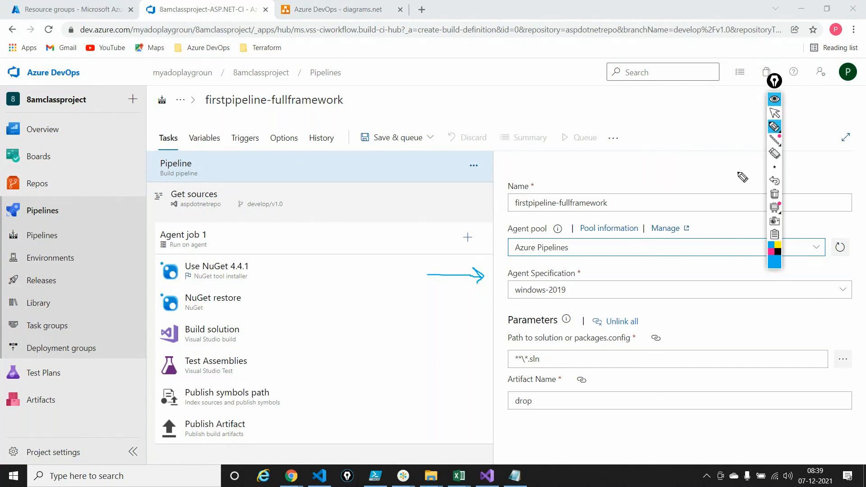
Clear the annotation arrow and select windows-2019 as the pipeline's Agent Specification.
click(774, 194)
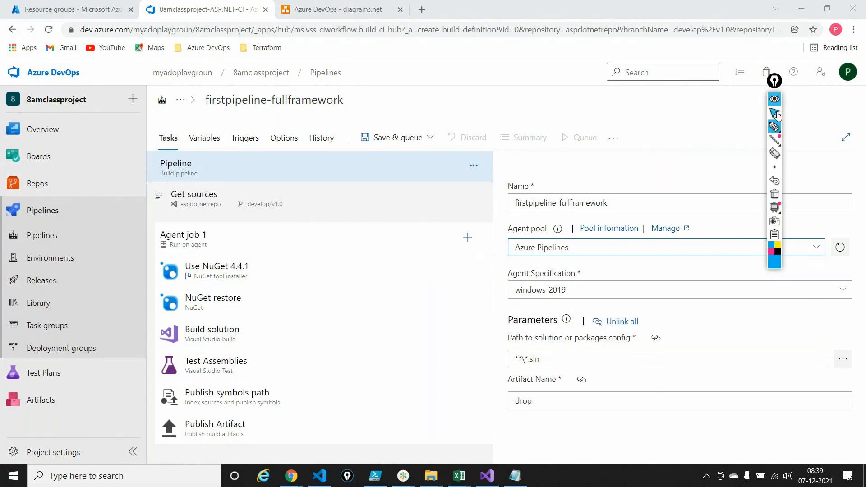
click(774, 86)
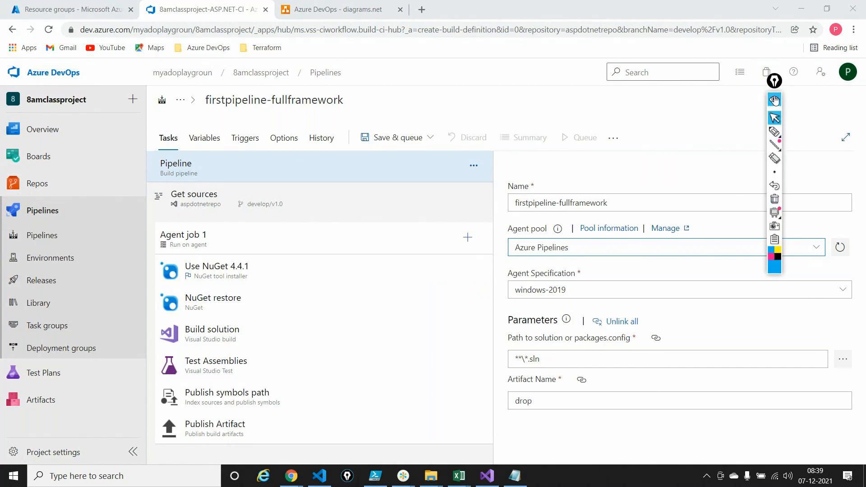
click(847, 292)
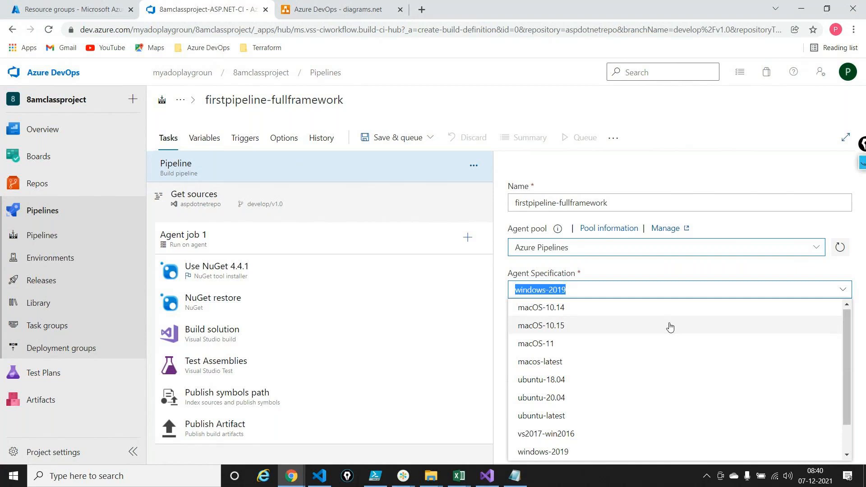
scroll(670, 327, down, 2)
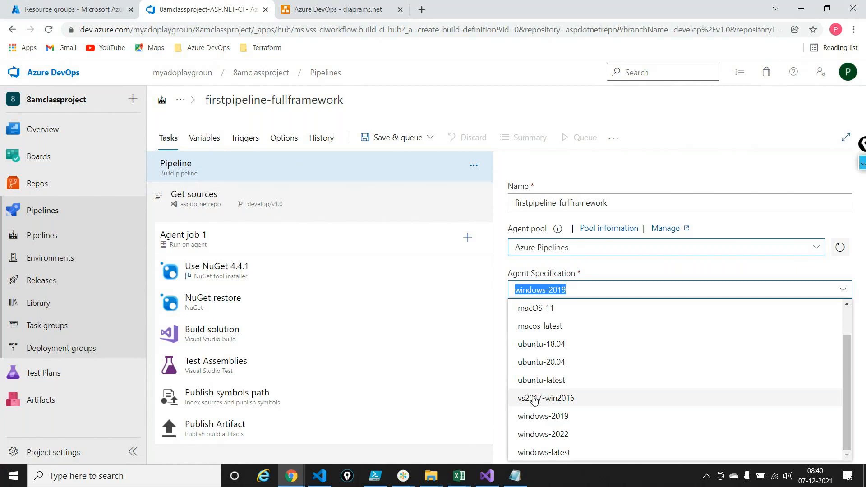
click(555, 426)
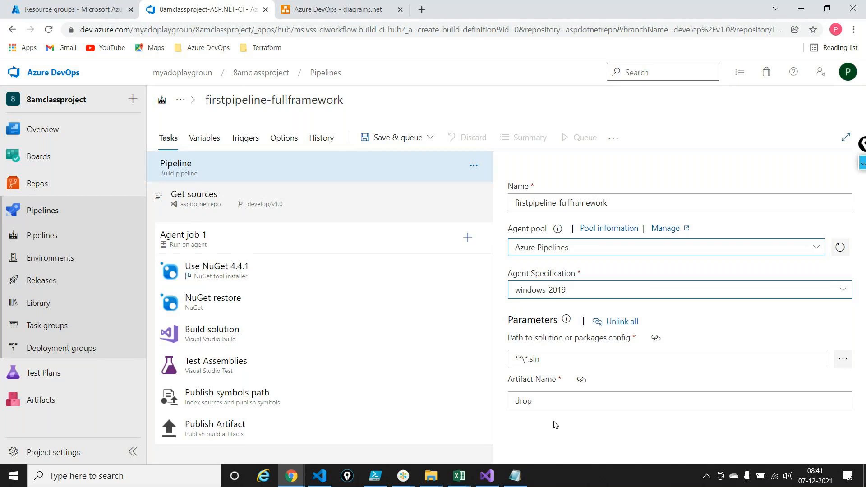
Switch to Visual Studio, view the available commands for the netfullframapplication solution, and minimize the window.
click(491, 476)
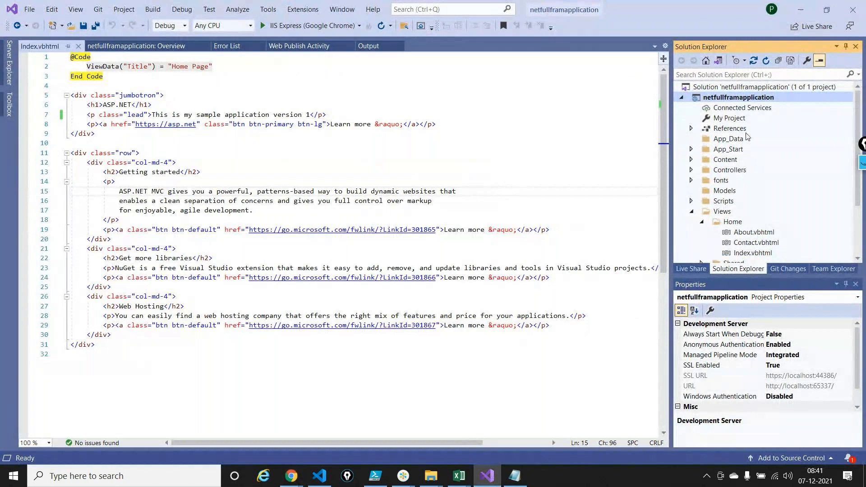
click(736, 88)
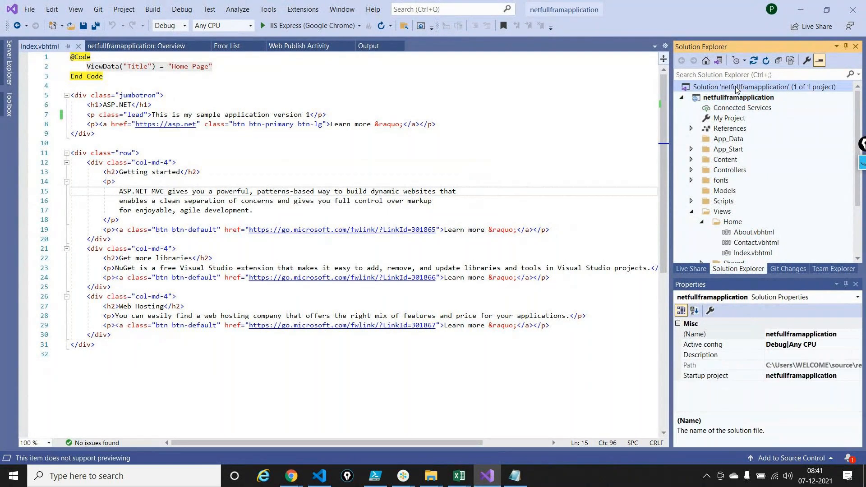
right_click(736, 88)
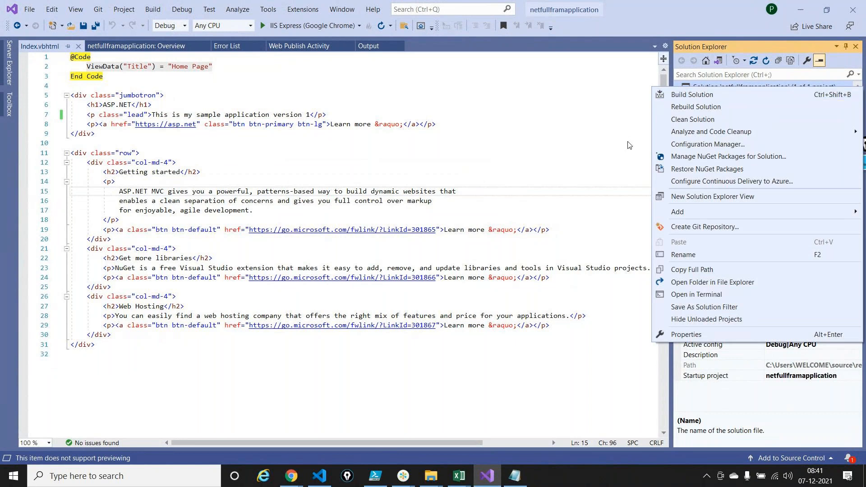
click(805, 6)
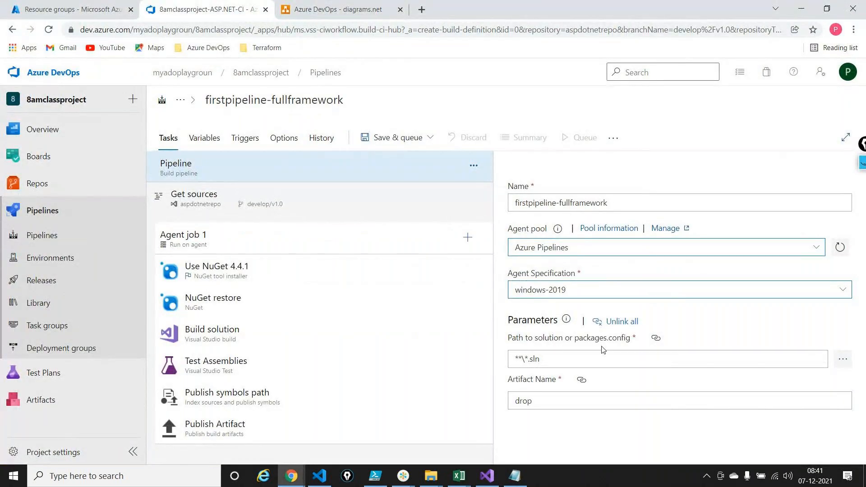
Set the path to solution or packages.config to netfullframapplication/netfullframapplication.sln by browsing aspdotnetrepo, and highlight the chosen path.
triple_click(569, 336)
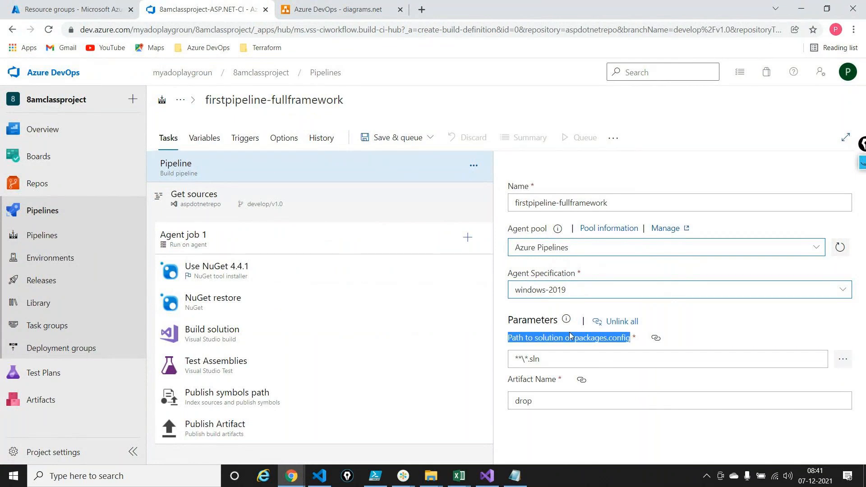
click(843, 360)
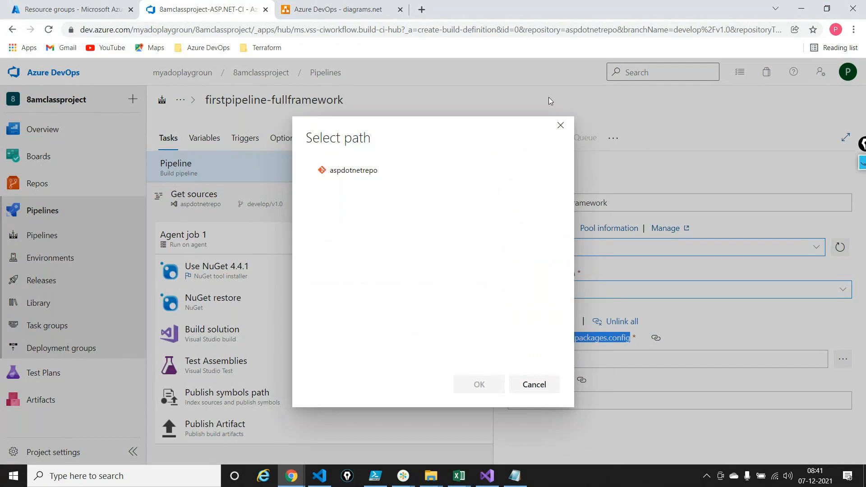
click(320, 187)
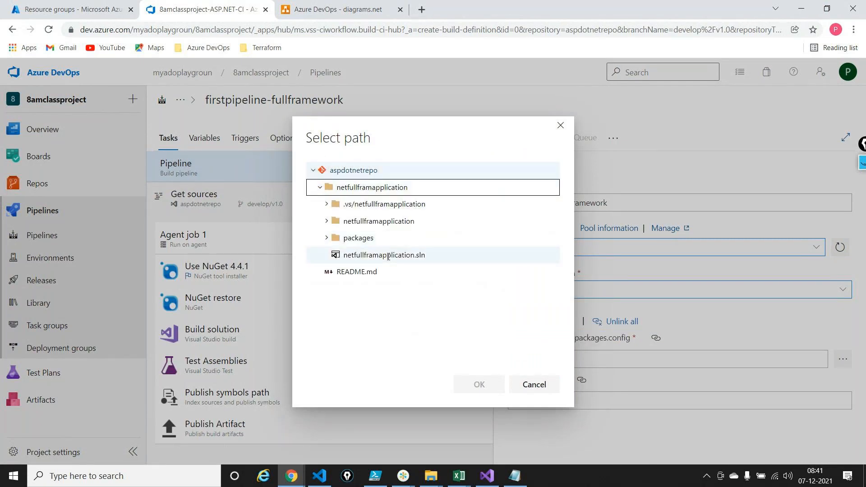
click(387, 256)
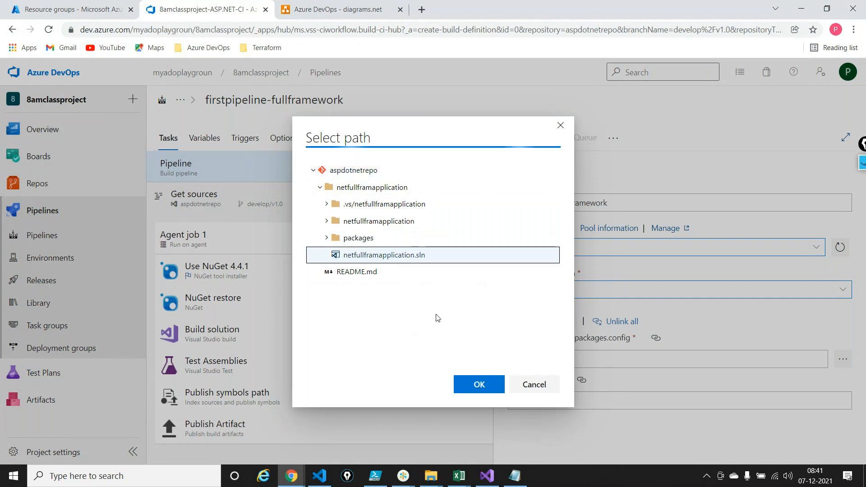
click(475, 384)
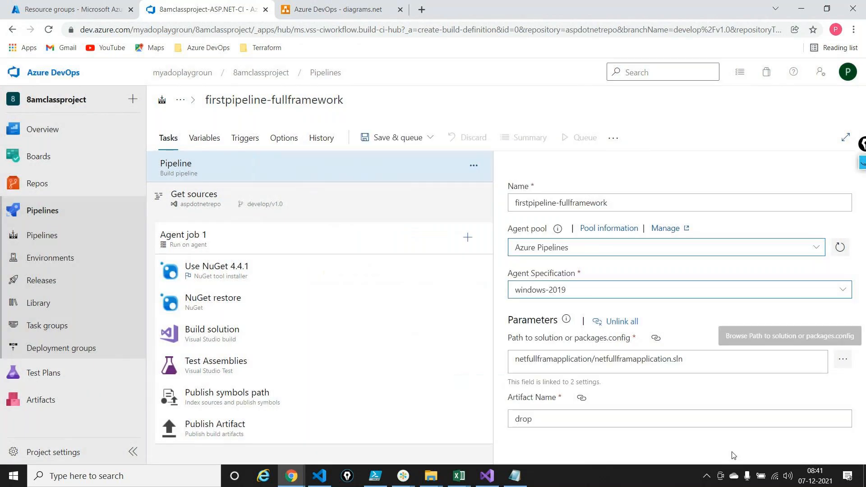
drag(683, 359, 445, 348)
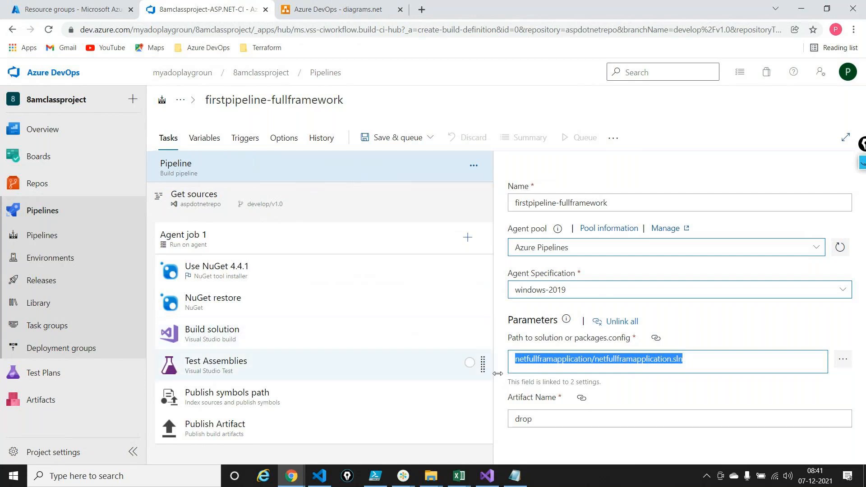
click(545, 423)
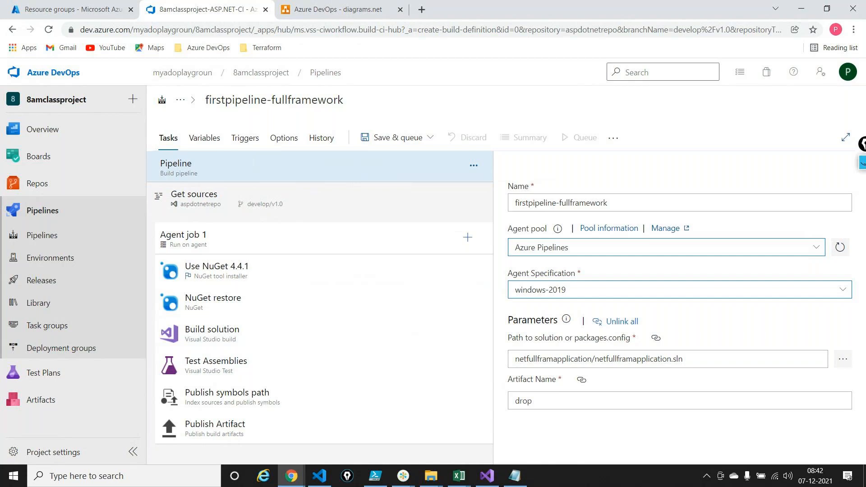
key(alt+Tab)
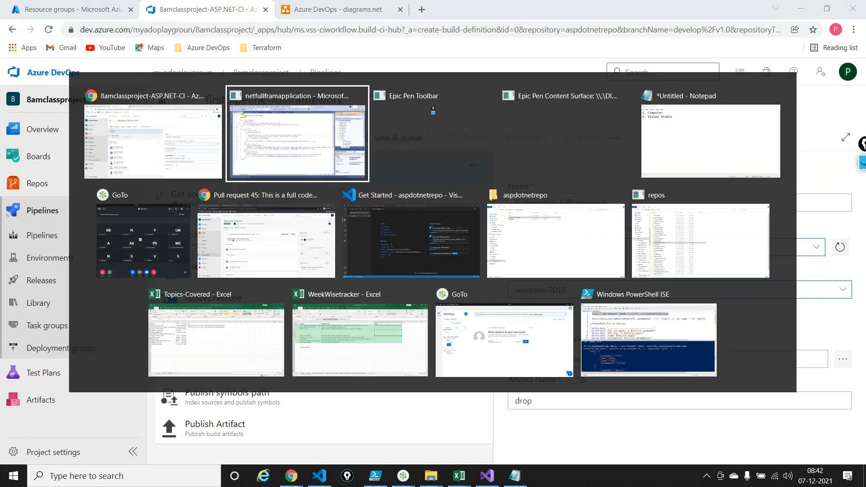
key(alt+Tab)
key(alt+Tab)
key(alt+Tab)
key(alt+Tab)
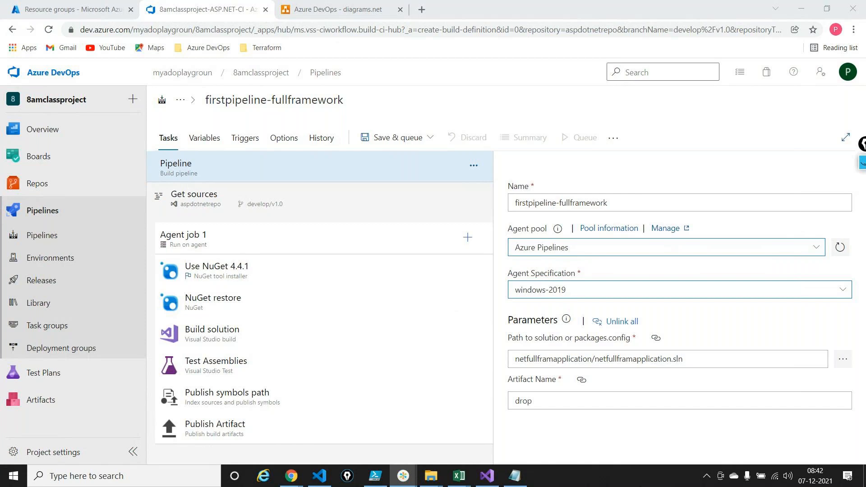
key(alt+Tab)
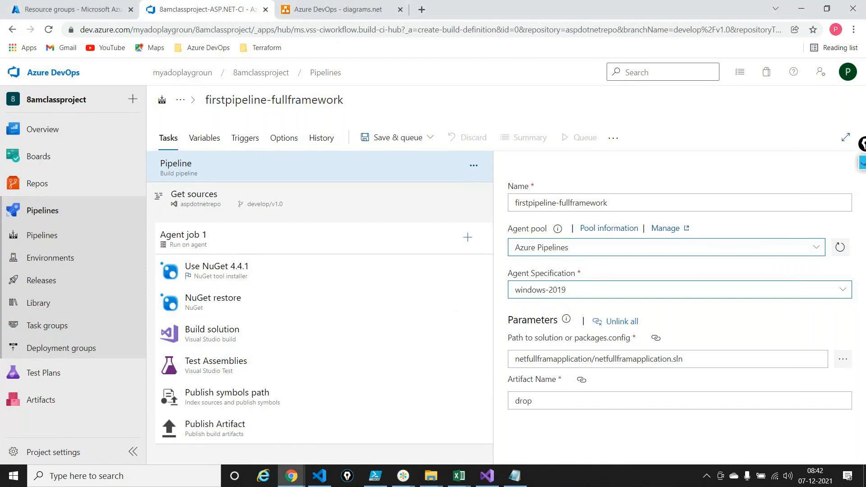
Tick the Pipeline entry and mark Get sources with the annotation pen, clearing each mark.
click(861, 164)
click(862, 189)
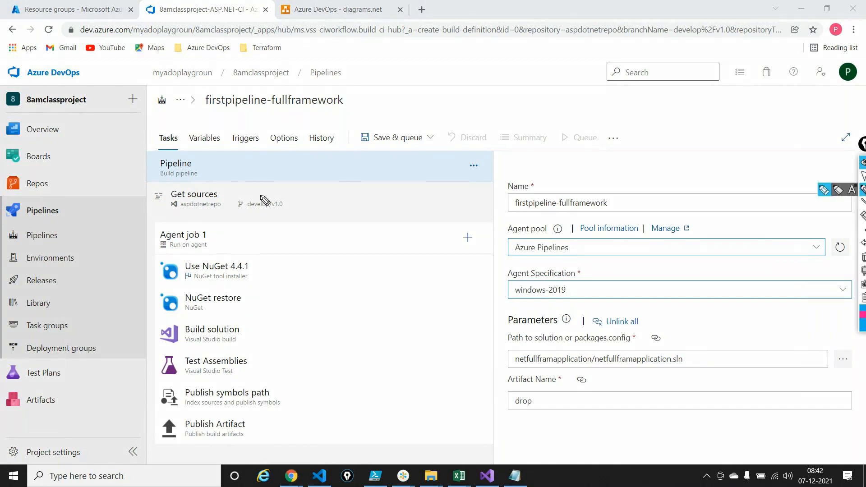
mouse_move(215, 165)
mouse_down()
mouse_move(224, 172)
mouse_move(239, 154)
mouse_up()
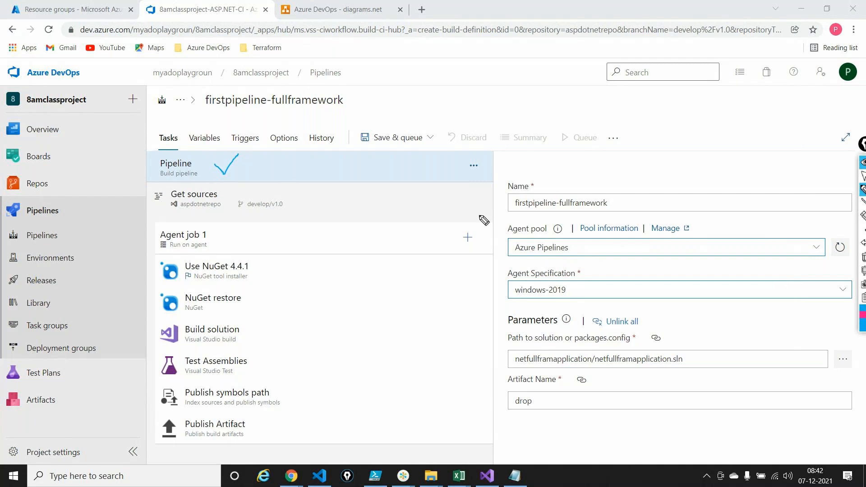
drag(859, 145, 814, 130)
click(820, 242)
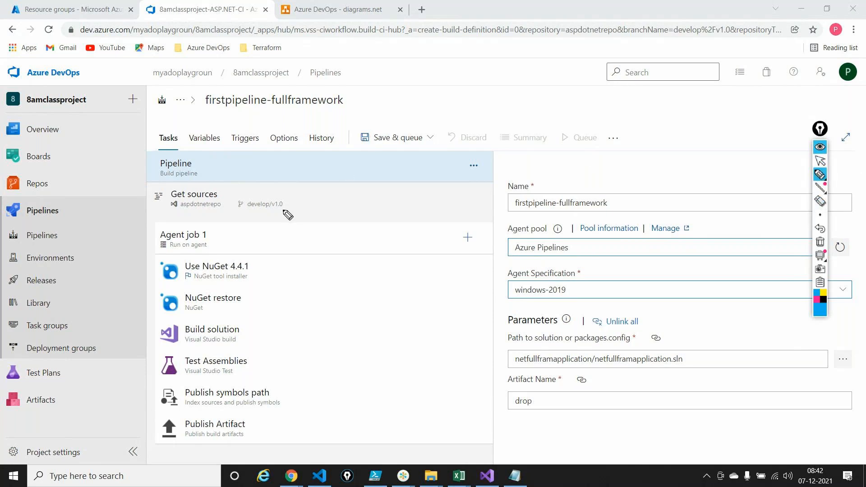
mouse_move(185, 183)
mouse_down()
mouse_move(144, 215)
mouse_move(233, 208)
mouse_up()
click(820, 243)
click(820, 161)
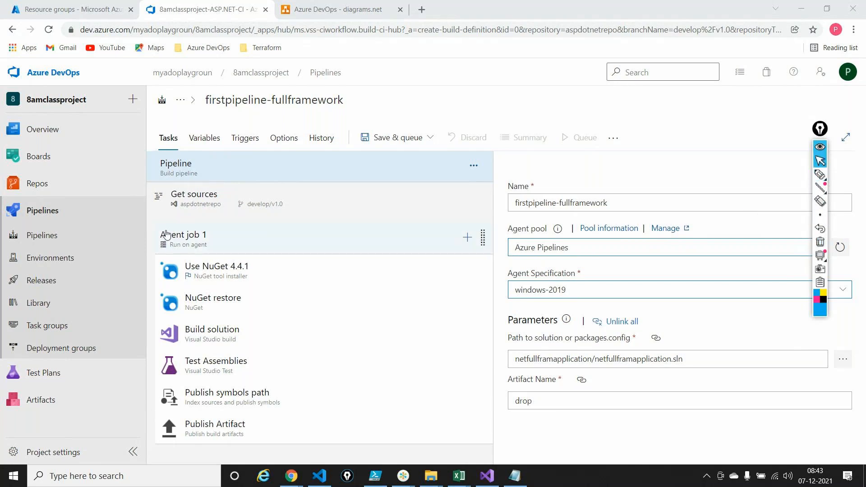
Review the Get sources settings, including the source type, repository, tagging options and selectable default branches.
click(212, 203)
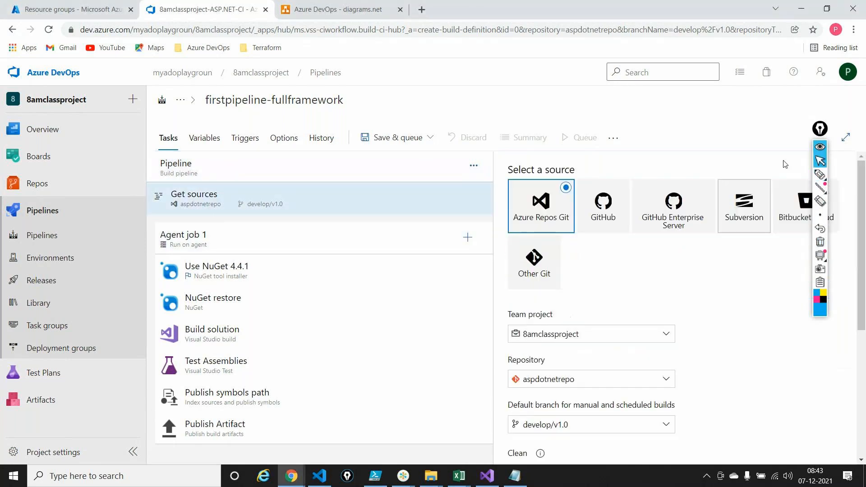
click(820, 148)
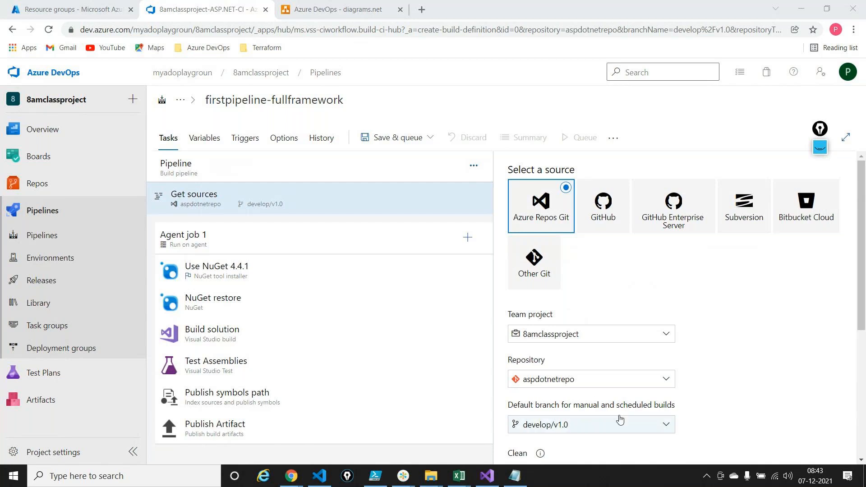
scroll(634, 400, down, 1)
scroll(635, 397, down, 5)
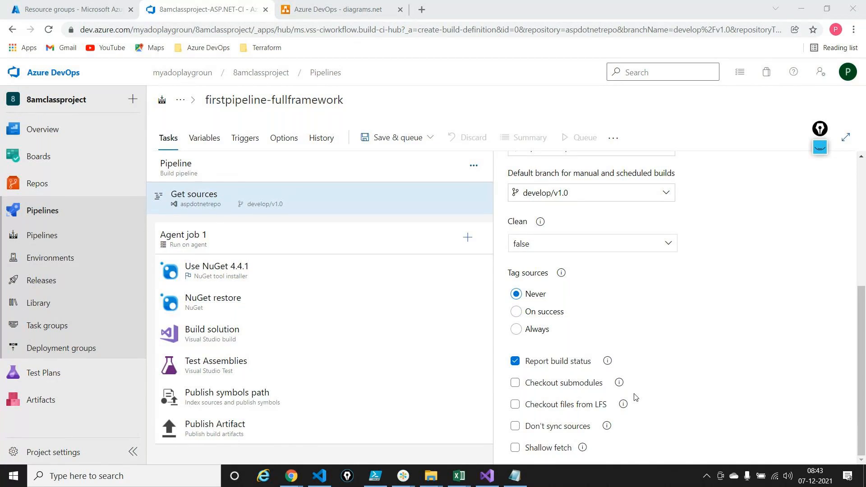
scroll(635, 397, up, 5)
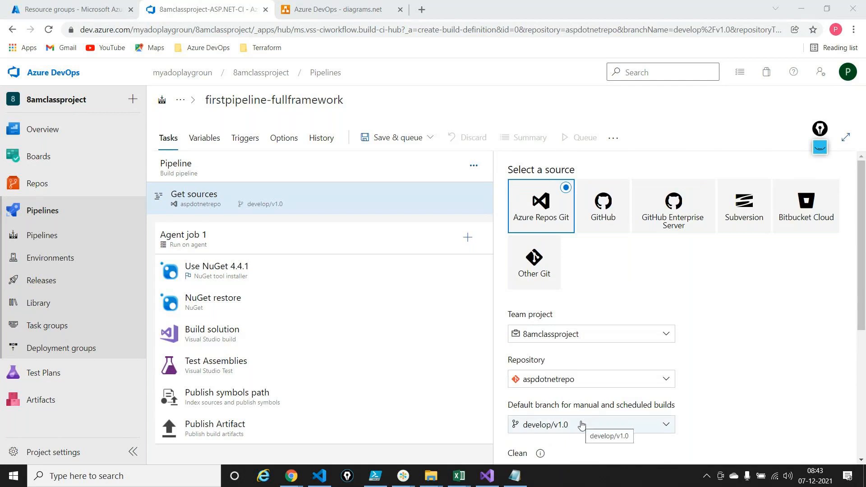
click(582, 425)
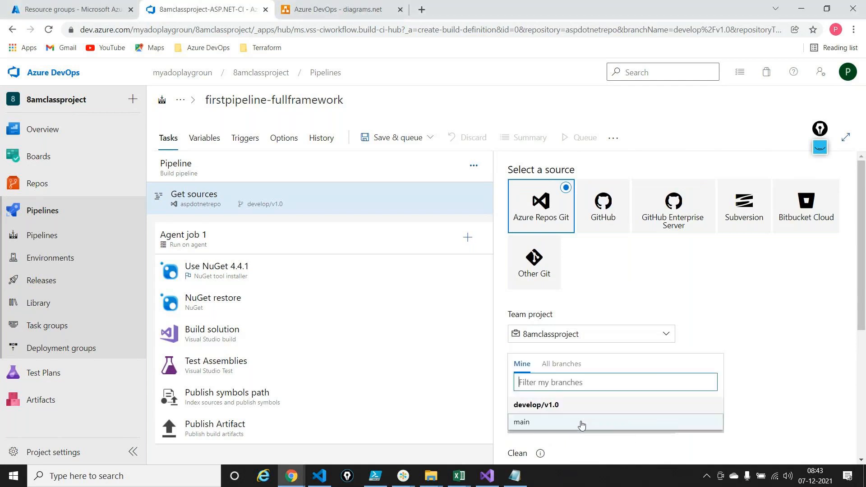
click(695, 311)
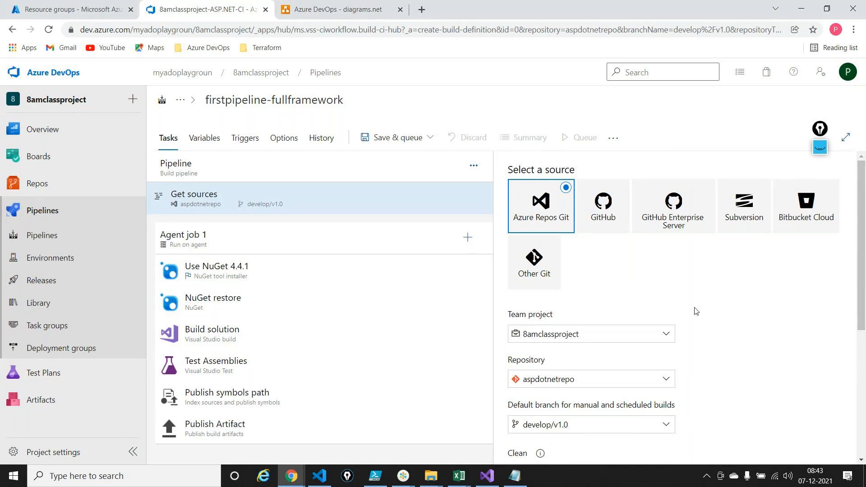
Open Agent job 1's settings, draw annotation marks linking the Pipeline entry to its Agent pool, clear them, and view the demands and execution plan.
click(270, 244)
triple_click(581, 221)
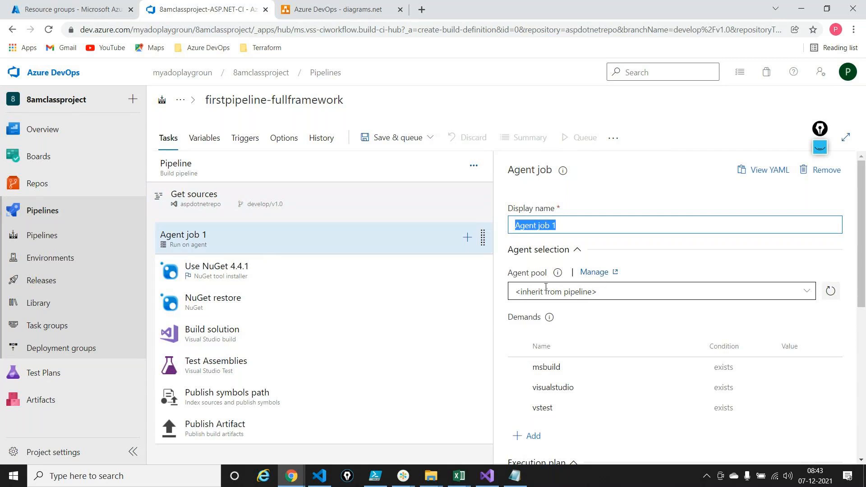
click(820, 147)
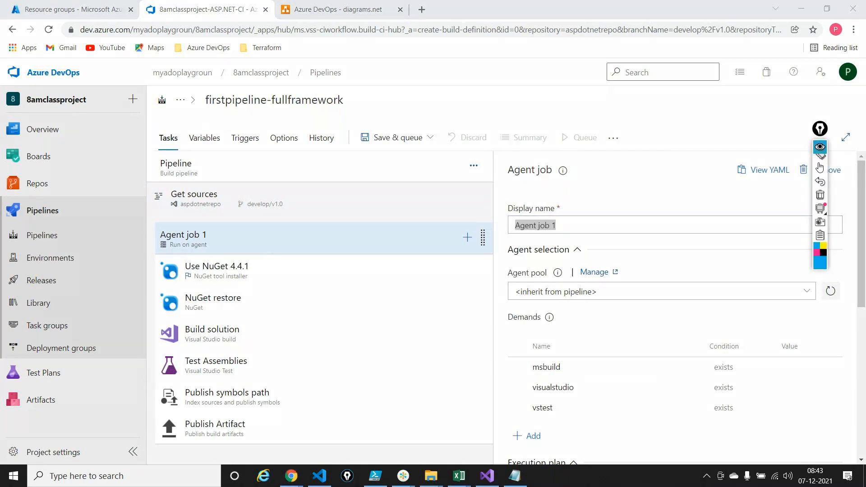
click(820, 174)
drag(599, 246, 594, 271)
mouse_move(217, 165)
mouse_down()
mouse_move(228, 173)
mouse_move(260, 158)
mouse_up()
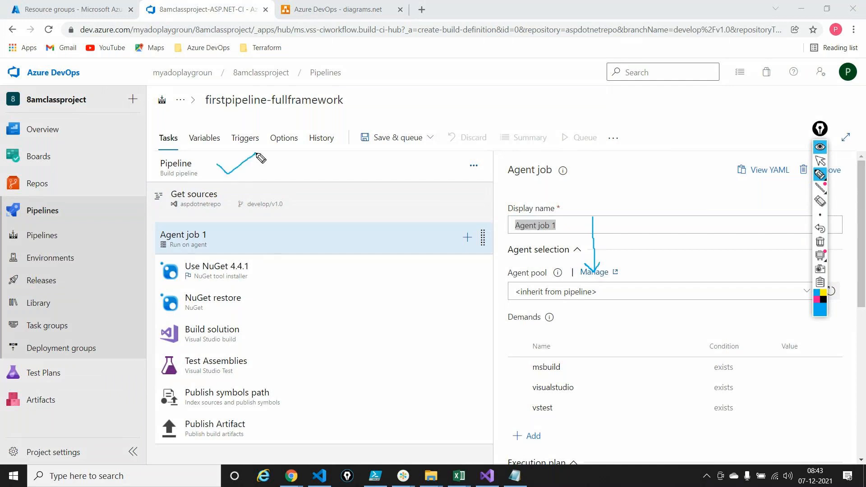
mouse_move(342, 172)
mouse_down()
mouse_move(513, 266)
mouse_move(522, 260)
mouse_up()
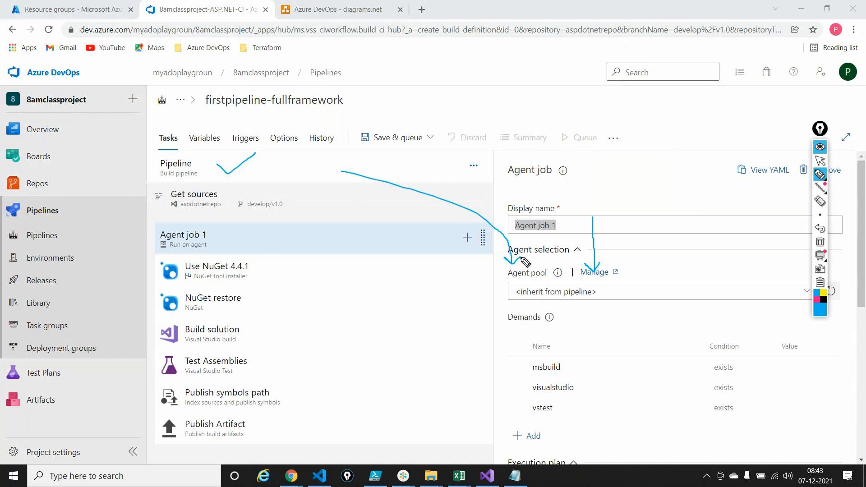
click(820, 241)
click(821, 160)
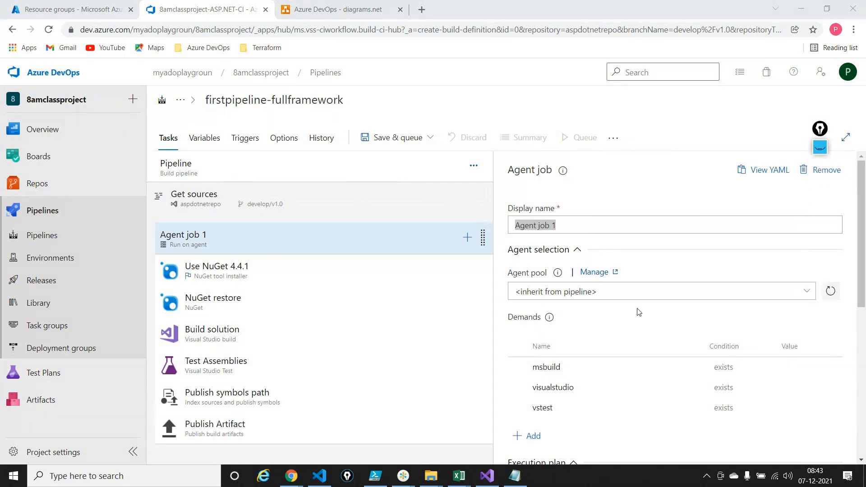
scroll(625, 319, down, 4)
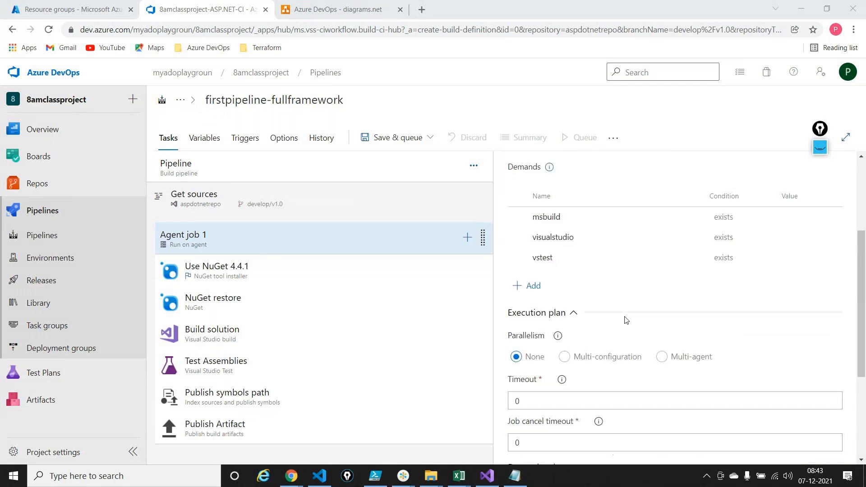
Change the agent job's display name to "Building the code".
scroll(625, 319, up, 4)
click(569, 225)
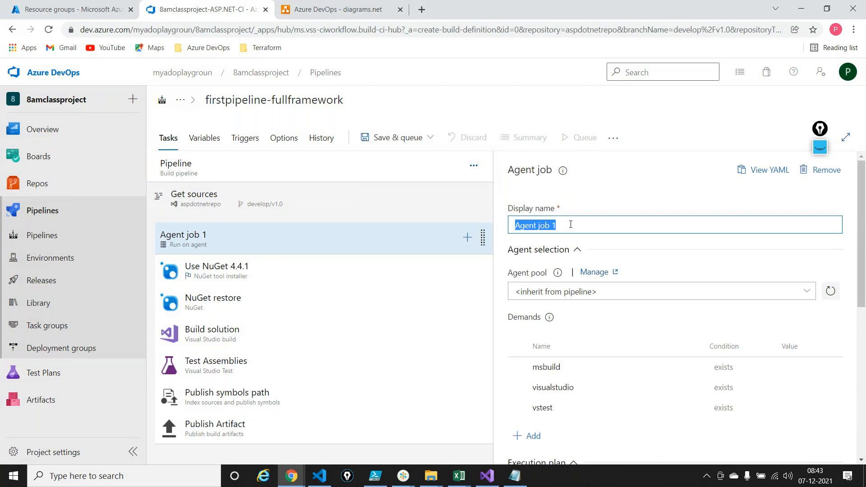
text(Buil)
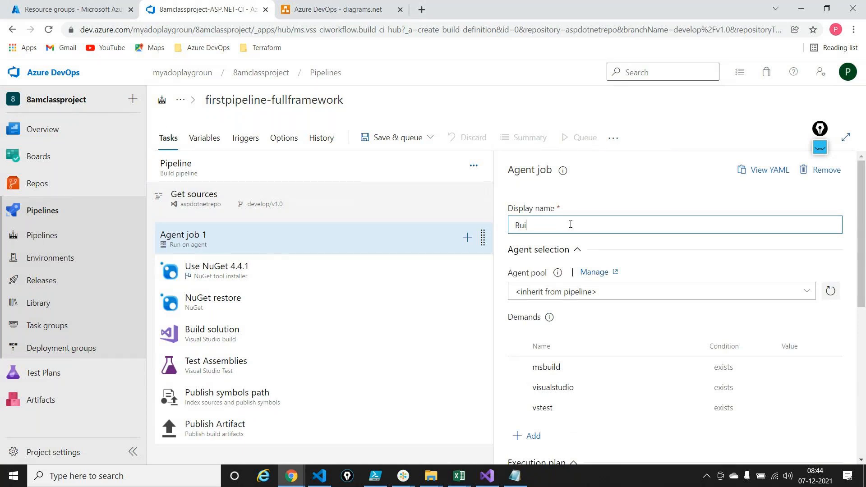
text(ding the code)
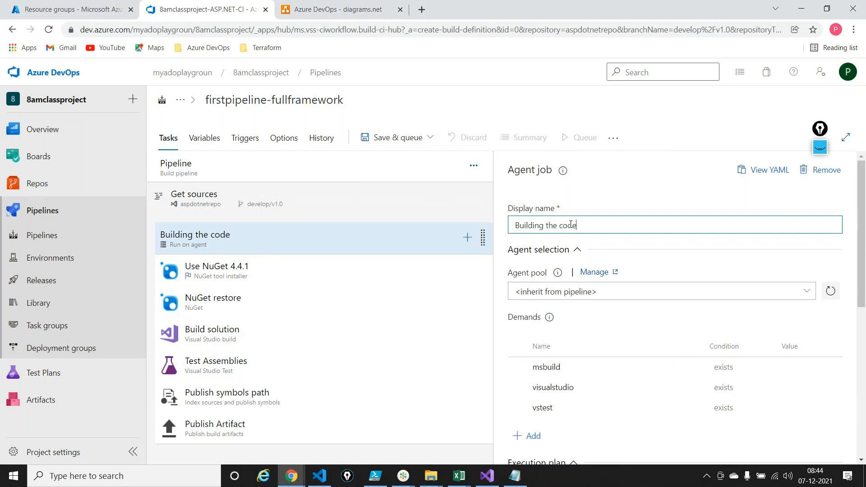
Annotate the task list with a brace and handwritten Stage, Job and Task labels linked by arrows, then clear all pen marks.
click(819, 148)
click(820, 174)
mouse_move(308, 262)
mouse_down()
mouse_move(317, 320)
mouse_move(277, 486)
mouse_up()
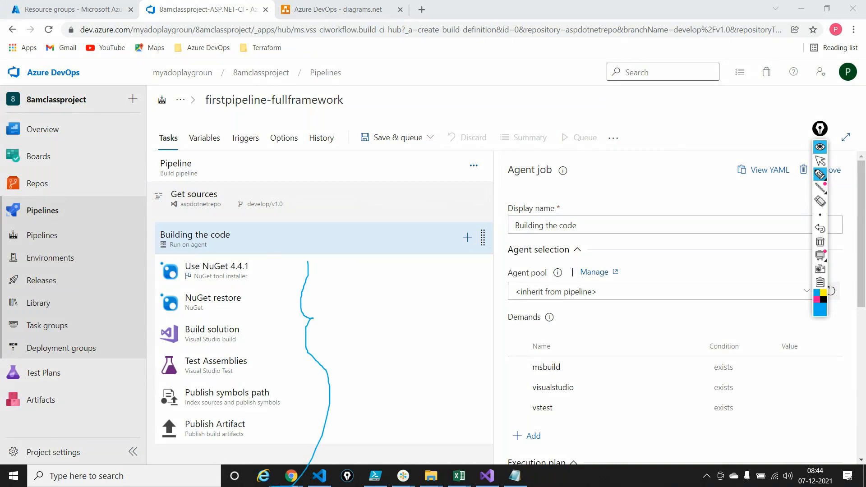
mouse_move(222, 164)
mouse_down()
mouse_move(280, 165)
mouse_move(275, 170)
mouse_move(299, 167)
mouse_move(300, 159)
mouse_move(311, 175)
mouse_move(325, 159)
mouse_move(335, 163)
mouse_up()
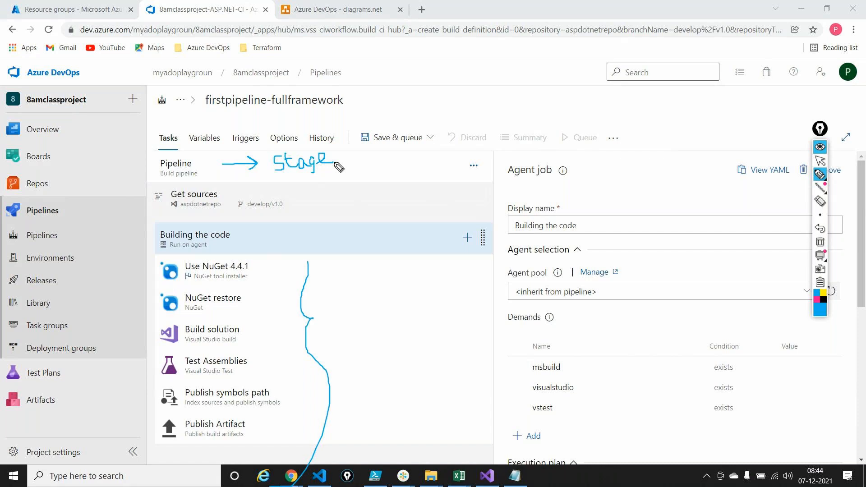
mouse_move(311, 174)
mouse_down()
mouse_move(324, 203)
mouse_move(315, 232)
mouse_move(320, 225)
mouse_move(337, 248)
mouse_move(332, 253)
mouse_move(327, 237)
mouse_move(348, 232)
mouse_move(351, 248)
mouse_move(355, 241)
mouse_up()
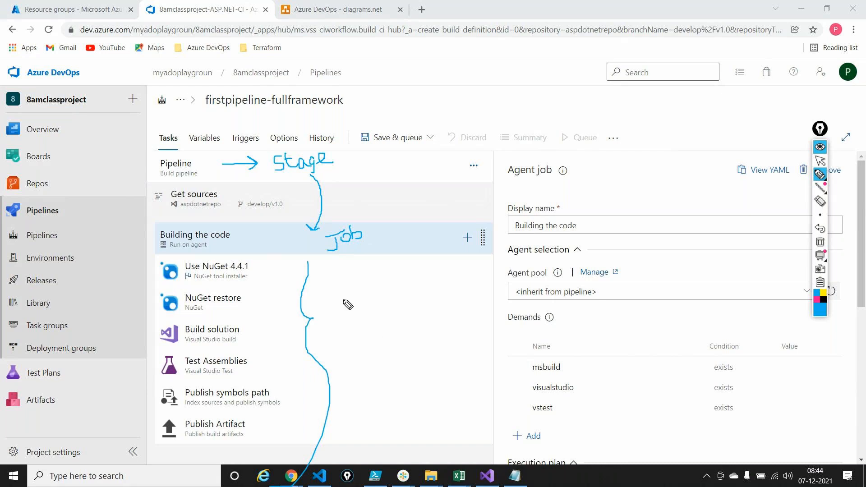
mouse_move(342, 299)
mouse_down()
mouse_move(359, 290)
mouse_move(362, 313)
mouse_move(364, 299)
mouse_move(397, 297)
mouse_move(399, 290)
mouse_move(409, 297)
mouse_up()
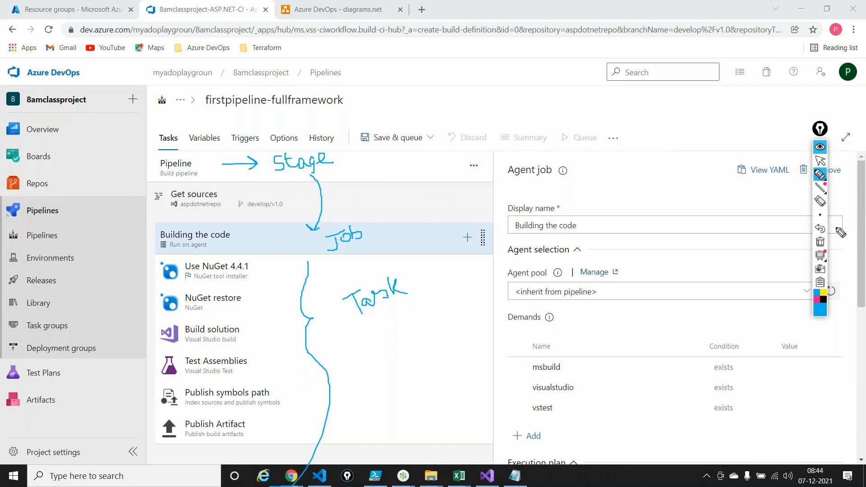
click(821, 243)
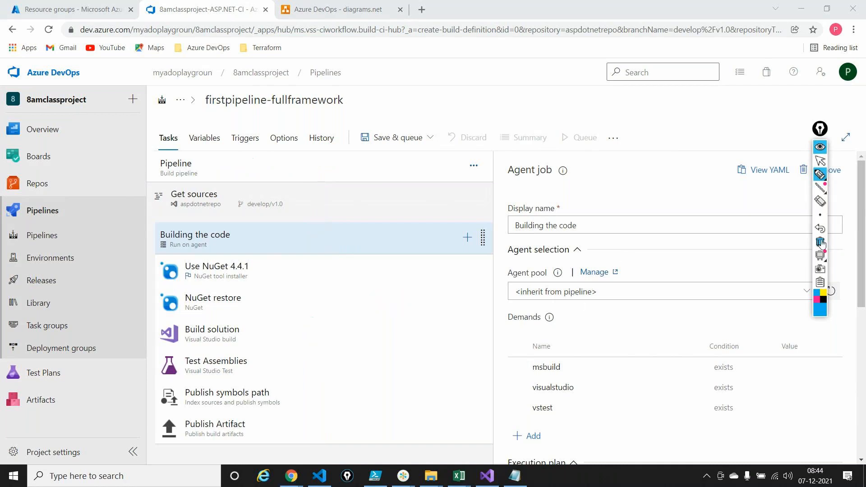
click(820, 147)
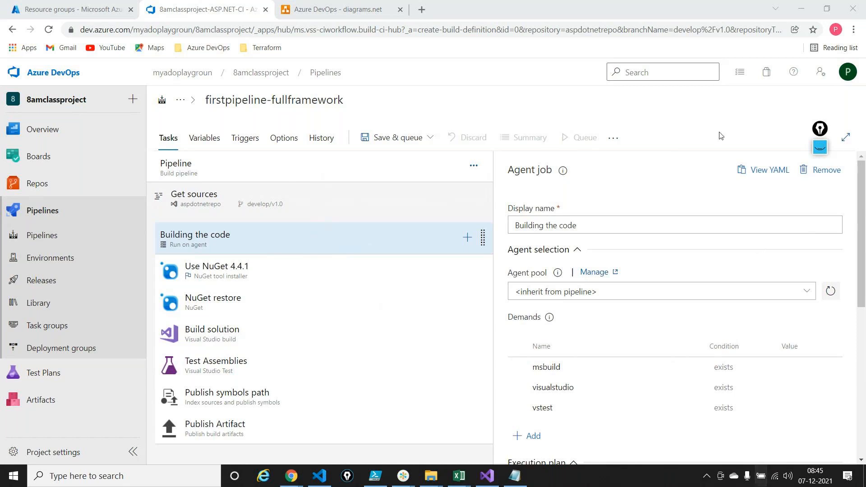
Switch to the Azure DevOps diagram in diagrams.net and add a text label reading "ASP .NET" near the top of a new page.
click(287, 4)
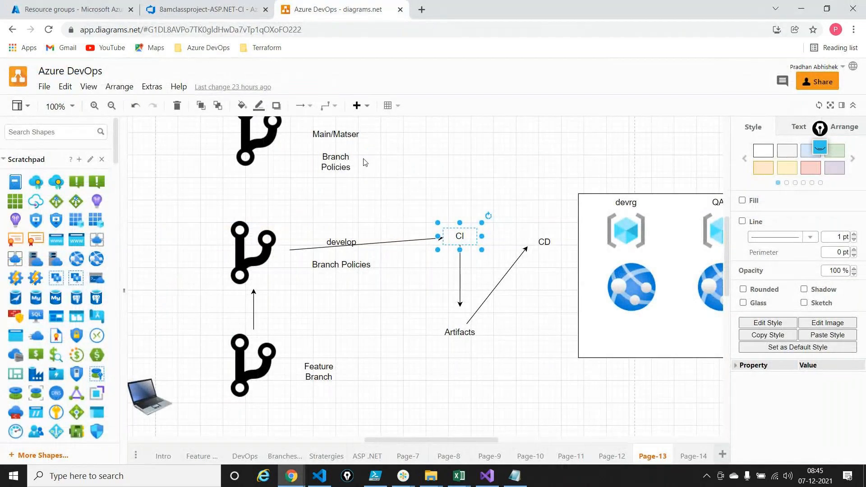
scroll(16, 274, down, 8)
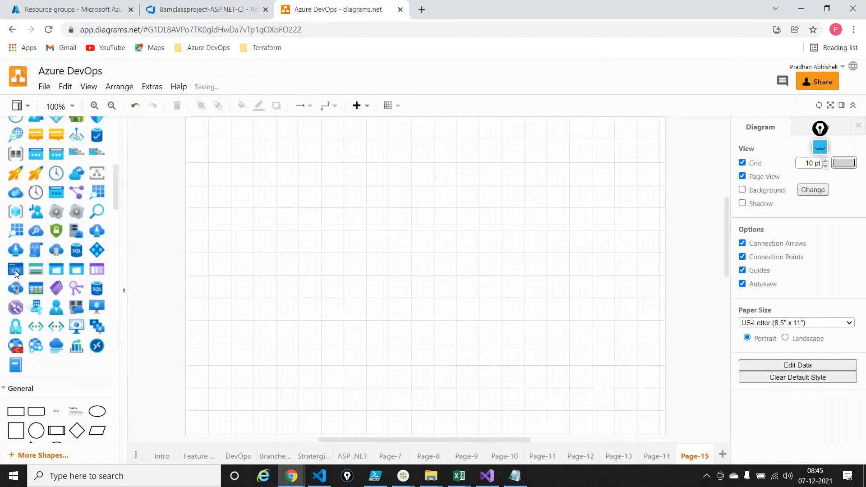
drag(53, 284, 417, 149)
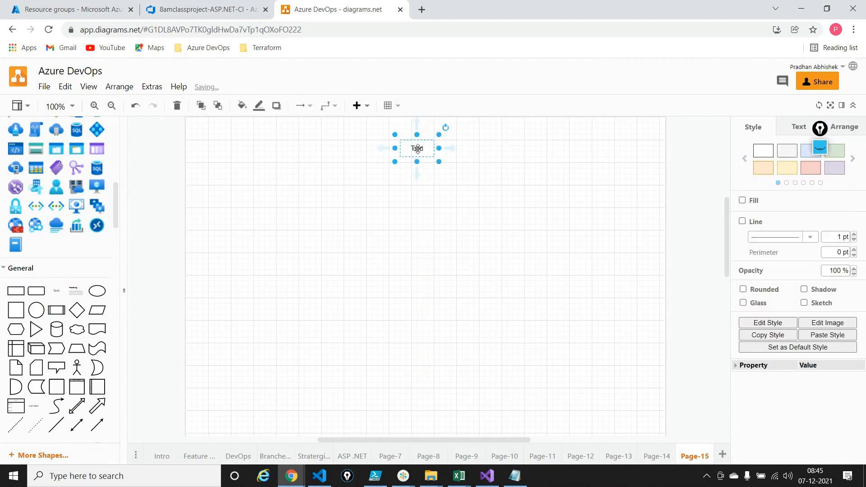
key(F2)
text(ASP)
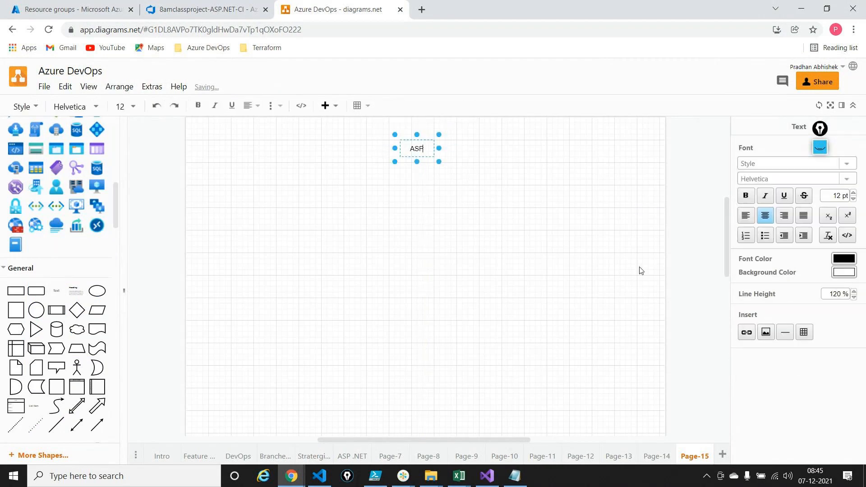
text(. NET)
Set the ASP .NET label's font size to 14 pt and widen its text box so it fits on one line.
triple_click(419, 153)
double_click(853, 193)
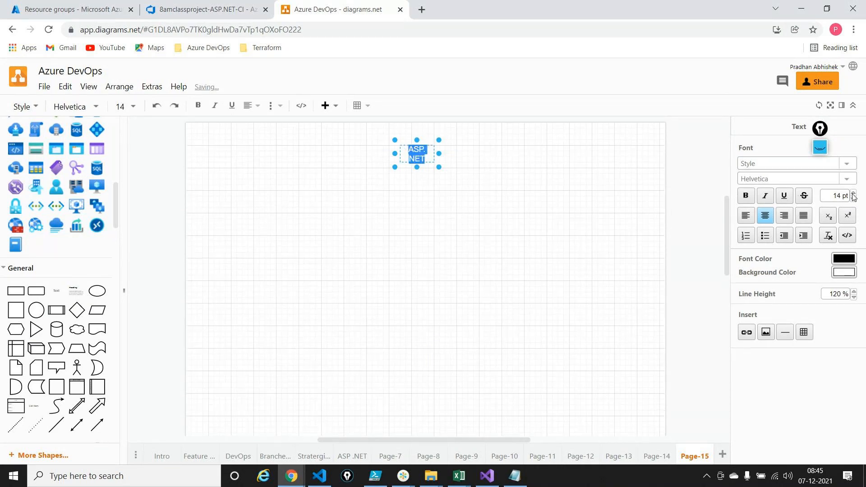
drag(439, 167, 513, 178)
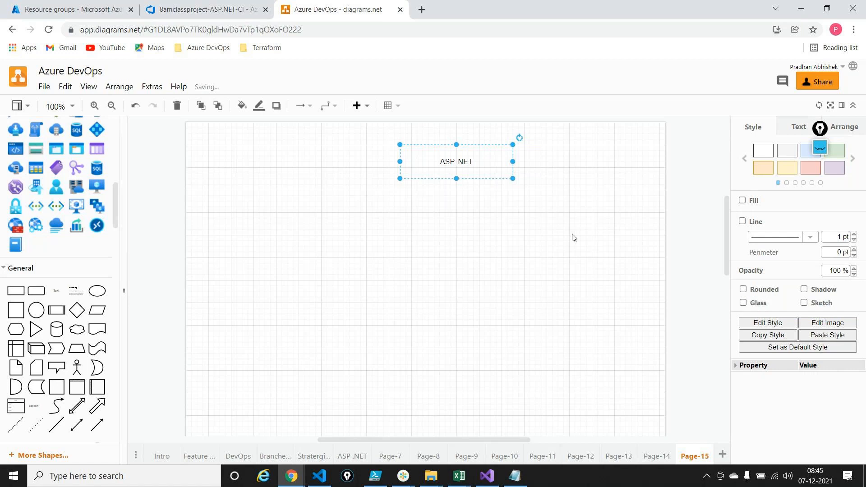
click(466, 228)
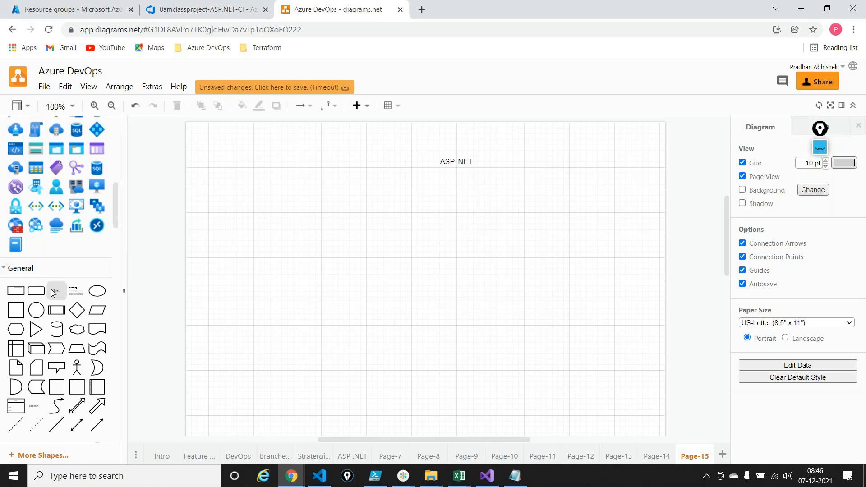
Draw a large upright rectangle below and to the left of the ASP .NET label and place a "CODE" text label at its centre.
drag(19, 292, 238, 203)
drag(304, 235, 389, 383)
drag(56, 291, 286, 278)
double_click(301, 284)
text(CODE)
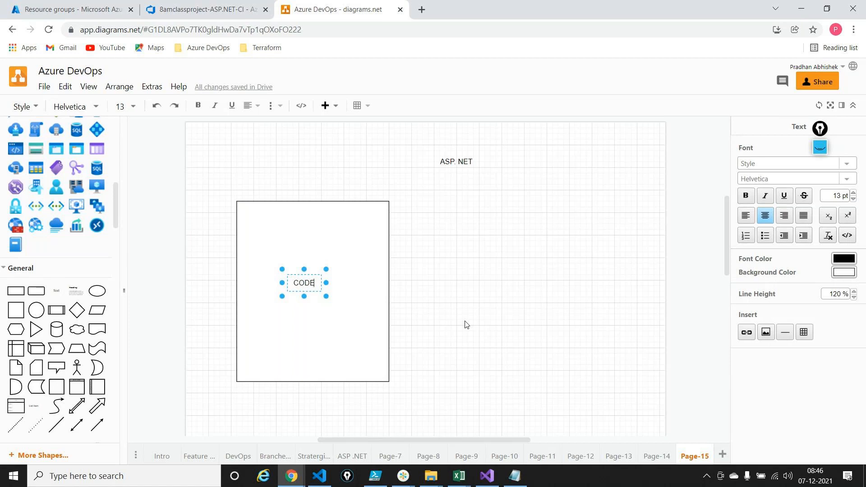
click(315, 281)
drag(315, 281, 327, 299)
click(631, 263)
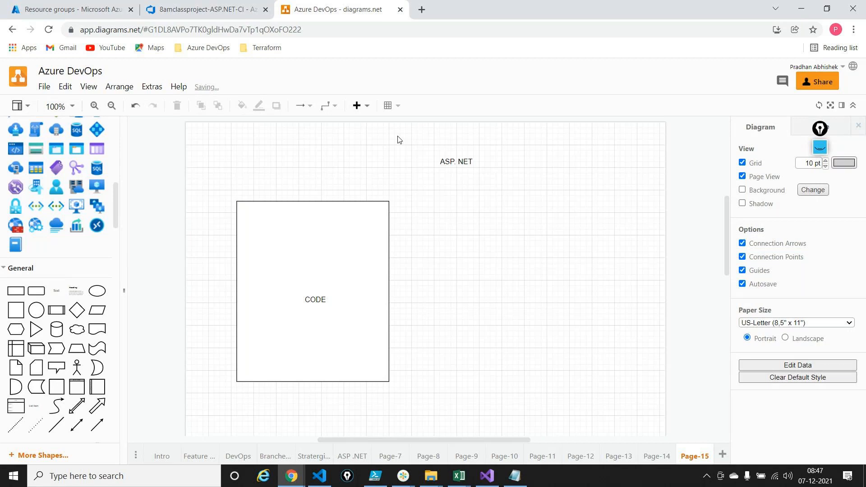
Add a "Plugin" text label inside the rectangle's upper-left area, above the CODE label.
mouse_move(64, 291)
drag(60, 288, 264, 229)
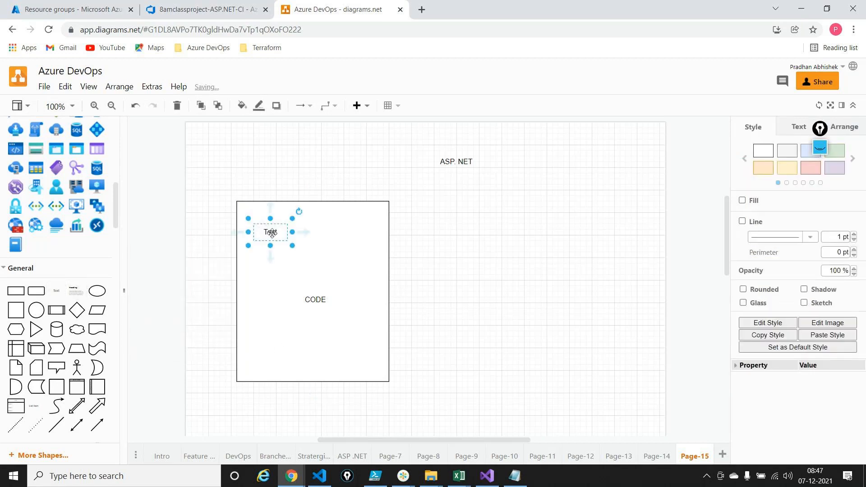
double_click(288, 238)
text(P)
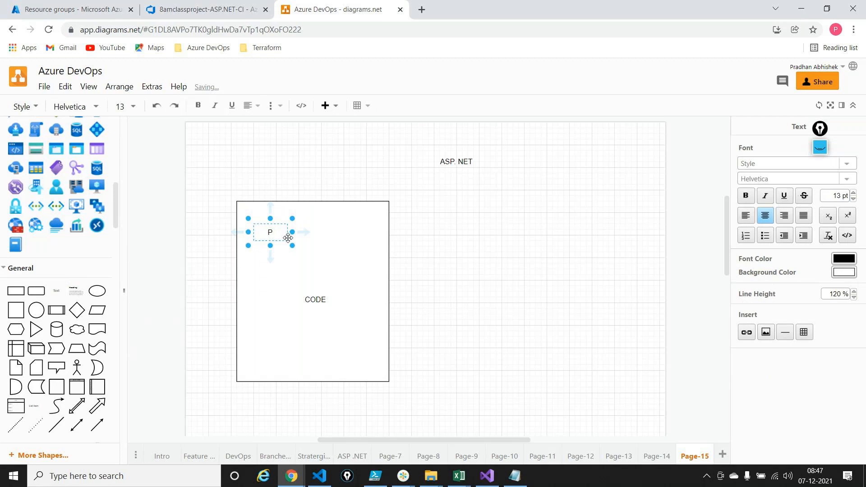
text(lugin)
key(Escape)
click(423, 254)
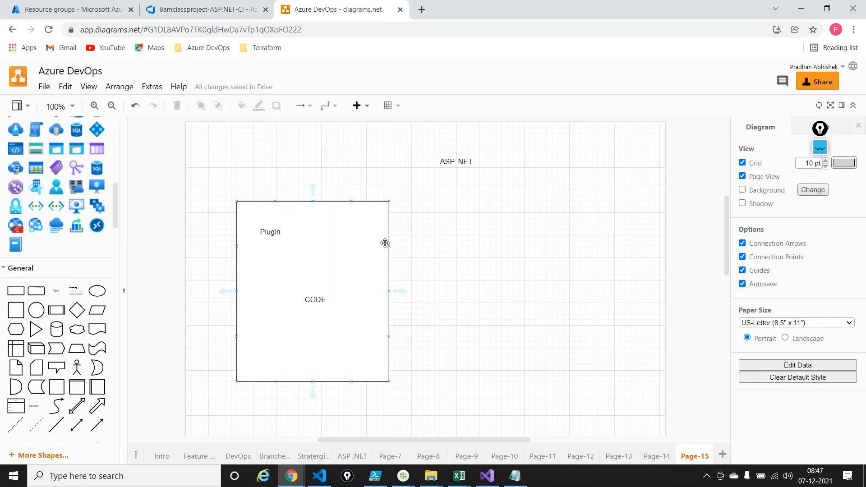
Open the nuget.org gallery home page in a new browser tab.
click(420, 11)
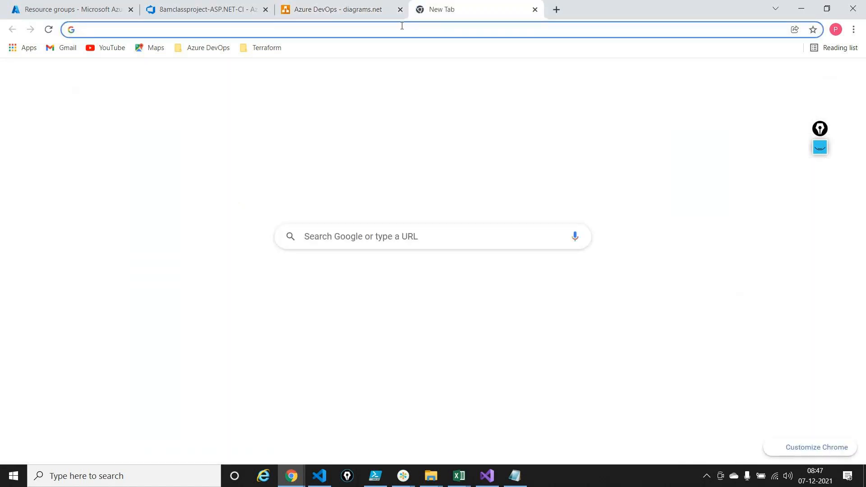
click(402, 26)
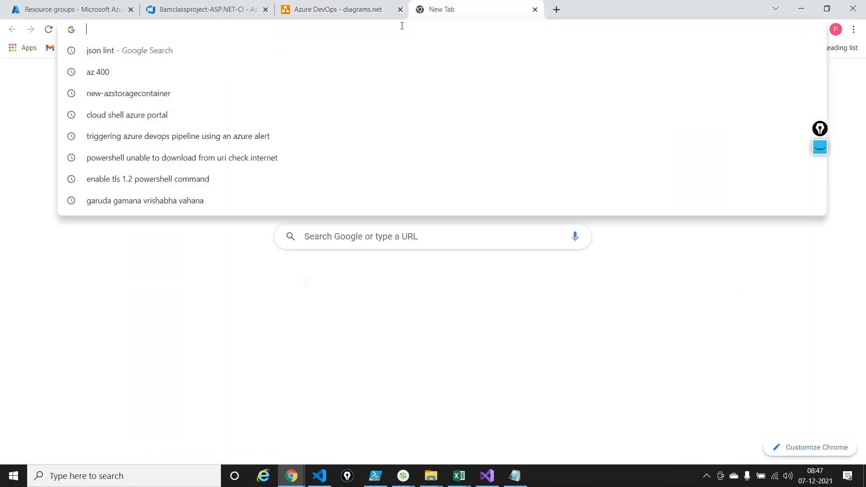
click(342, 3)
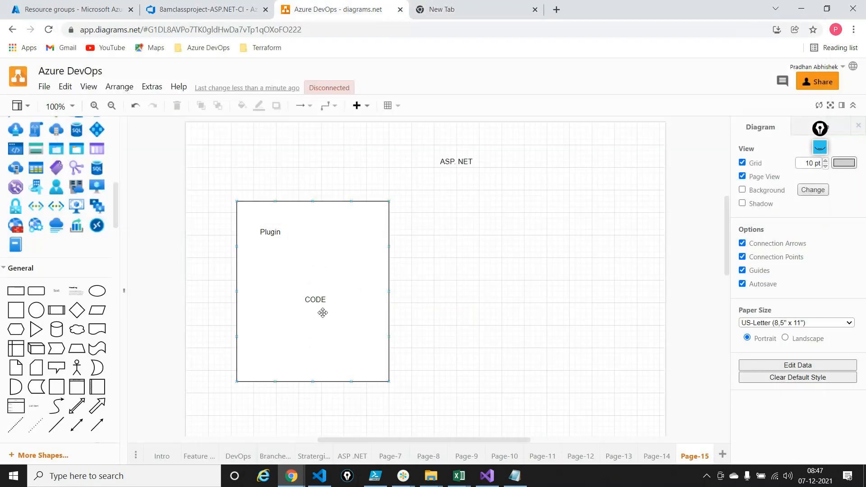
click(315, 299)
click(273, 238)
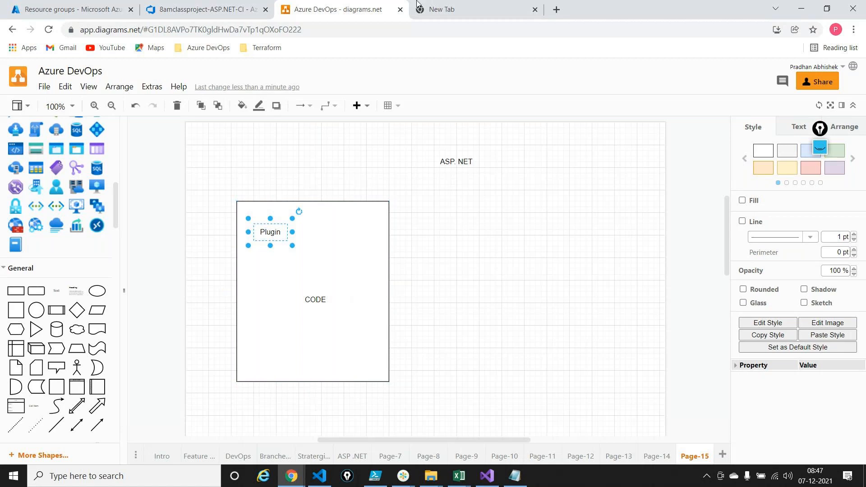
click(446, 10)
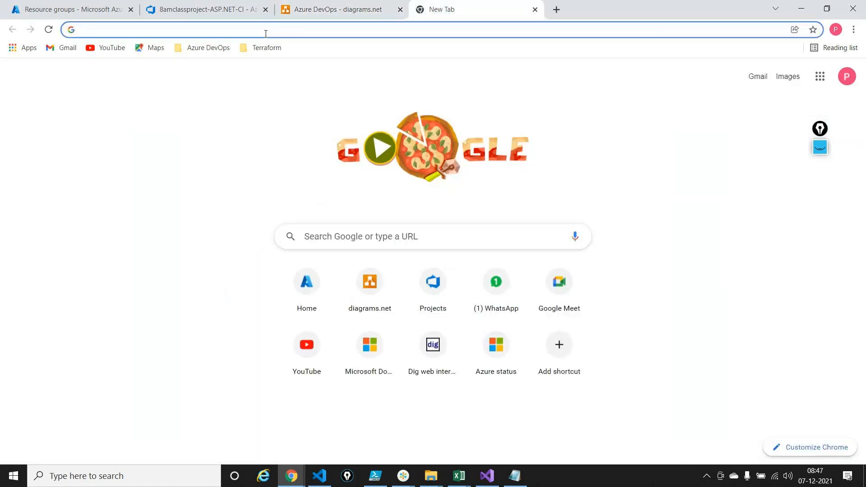
text(nuget.org)
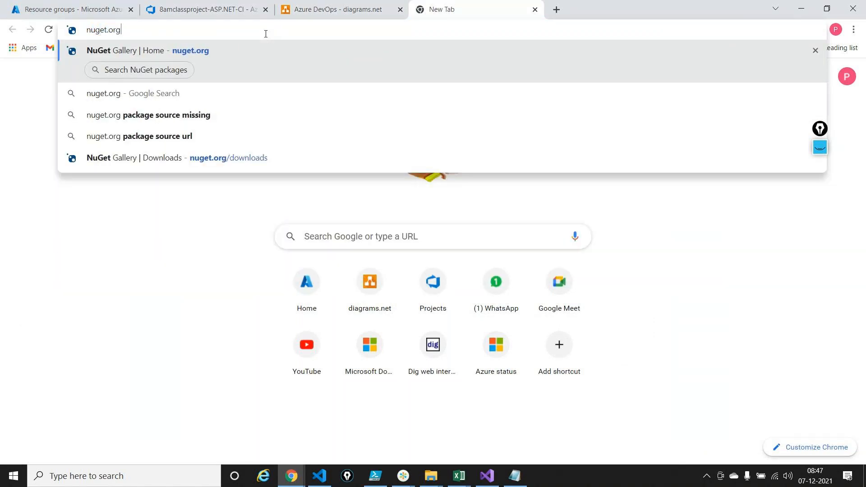
key(Return)
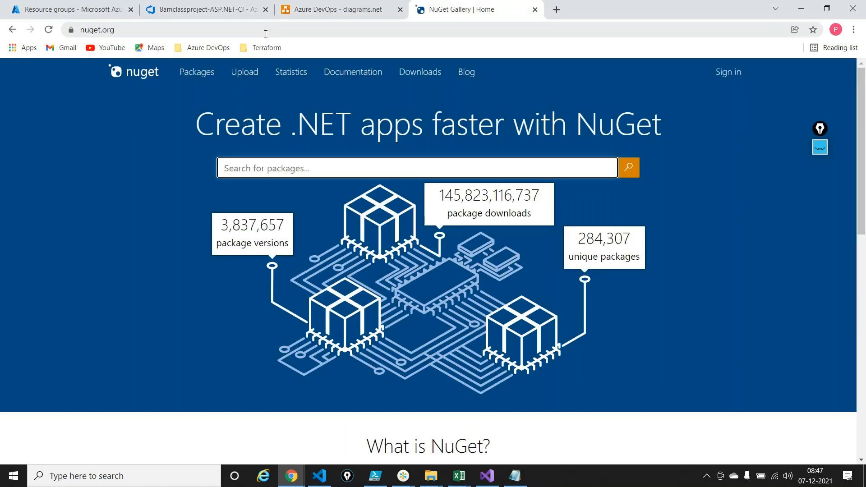
Back in the diagram, set the connector style to straight and draw an arrow from CODE to Plugin.
click(317, 9)
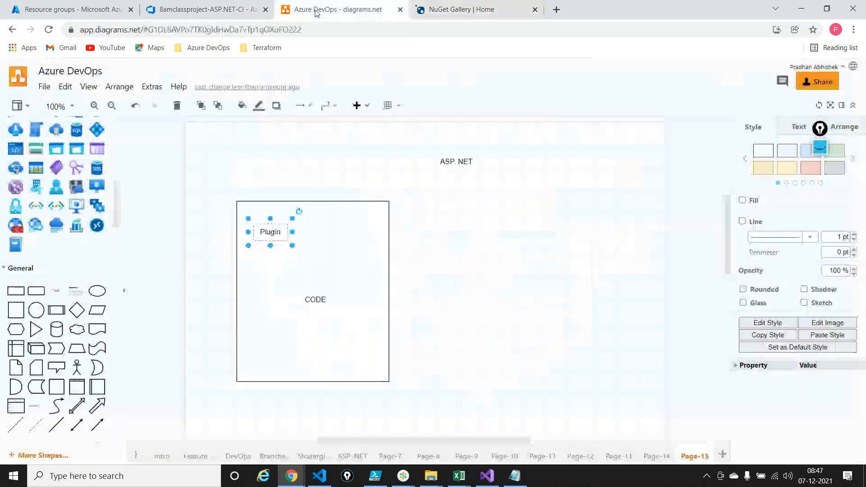
right_click(323, 300)
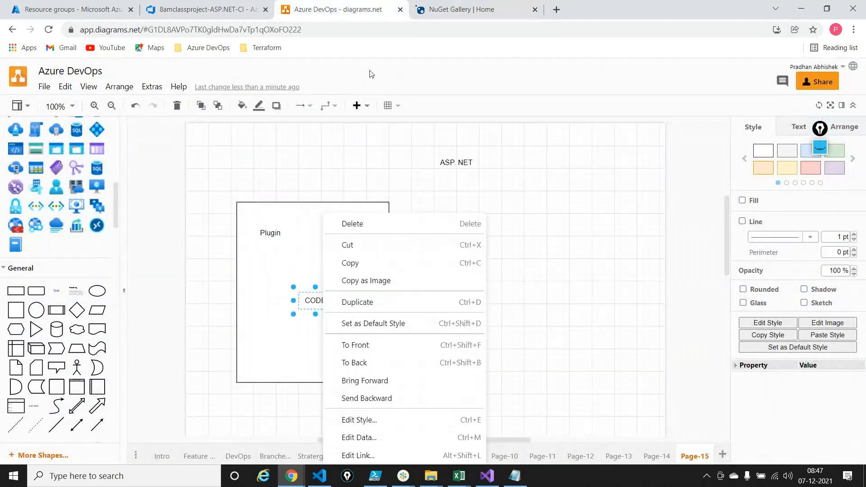
click(328, 105)
click(328, 123)
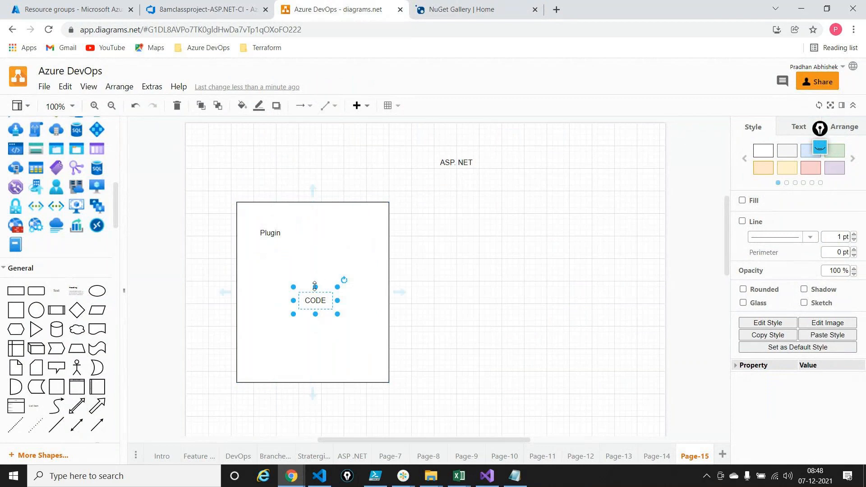
drag(316, 274, 275, 241)
click(561, 316)
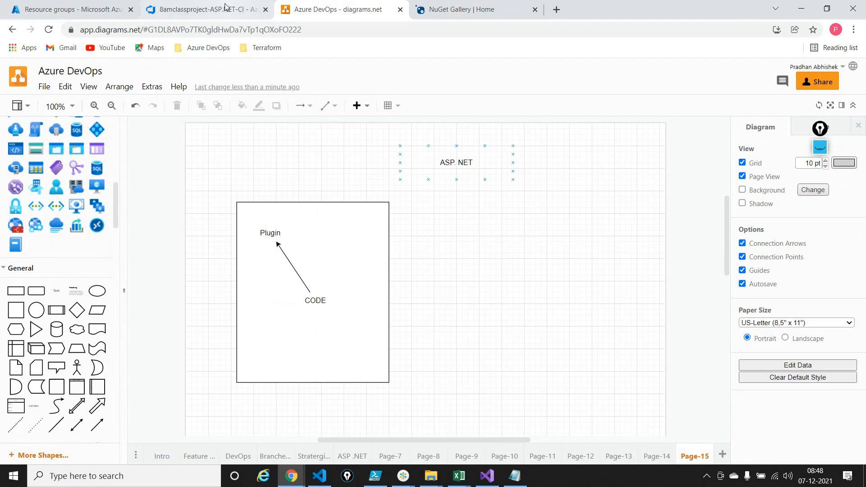
Return to the Azure DevOps pipeline and view the settings of the Use NuGet 4.4.1 and NuGet restore tasks.
click(205, 9)
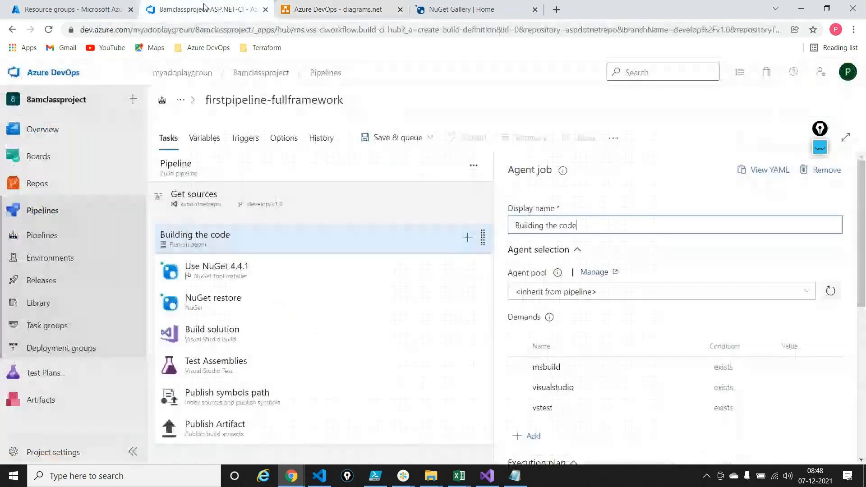
click(244, 266)
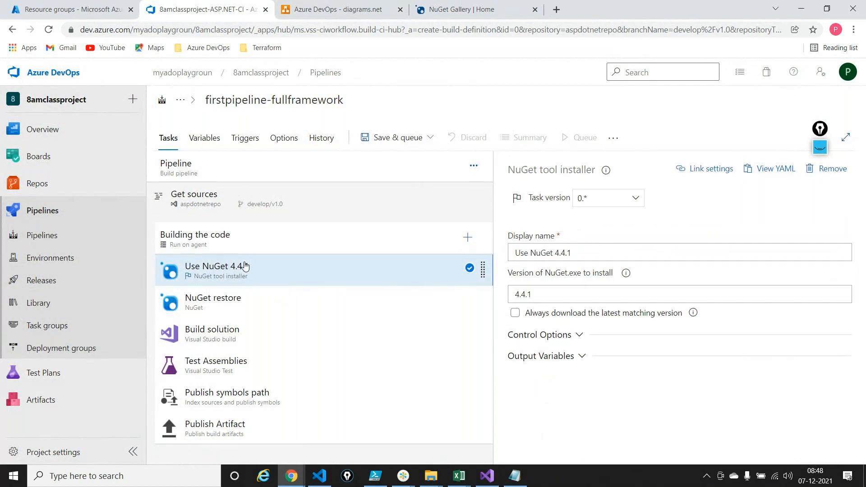
click(244, 309)
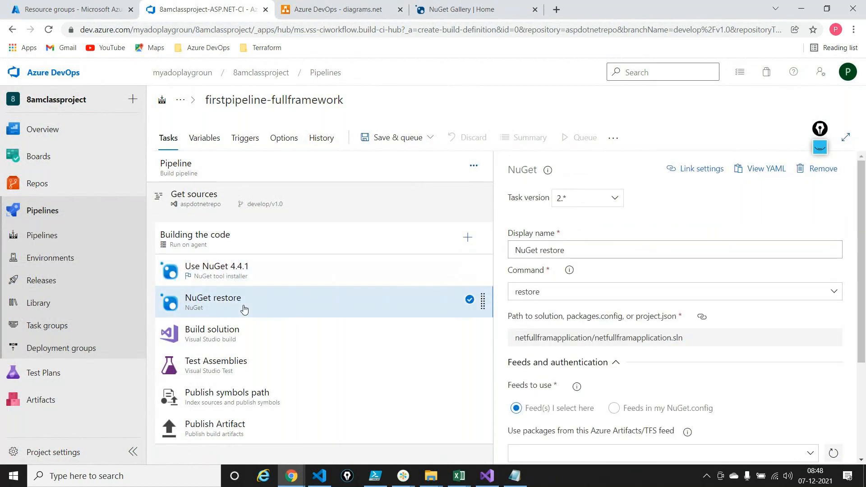
Review the Use NuGet 4.4.1 task settings alongside the CODE-to-Plugin diagram.
click(240, 287)
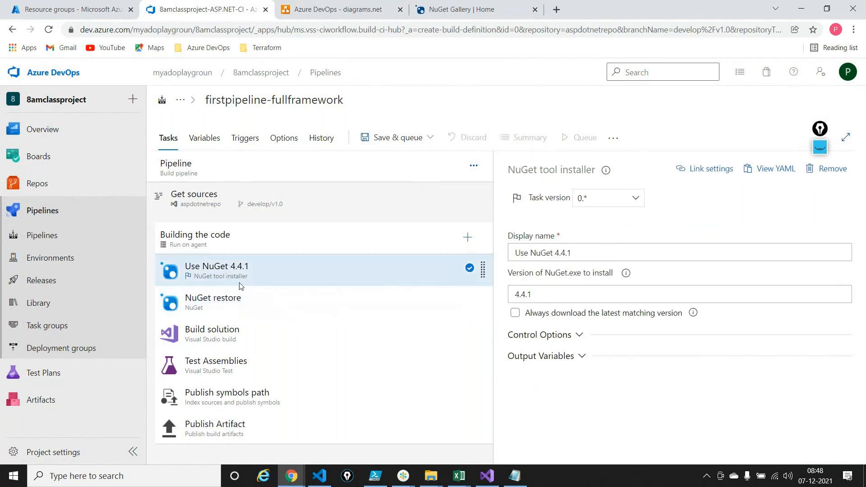
click(334, 9)
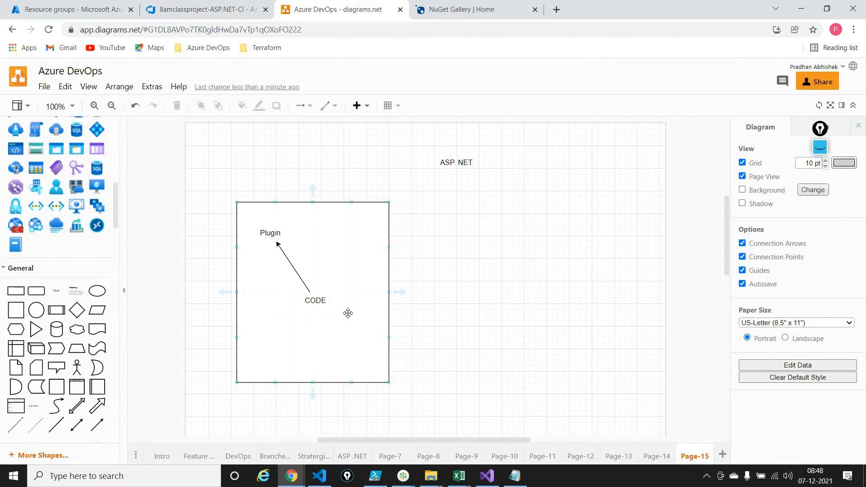
click(178, 8)
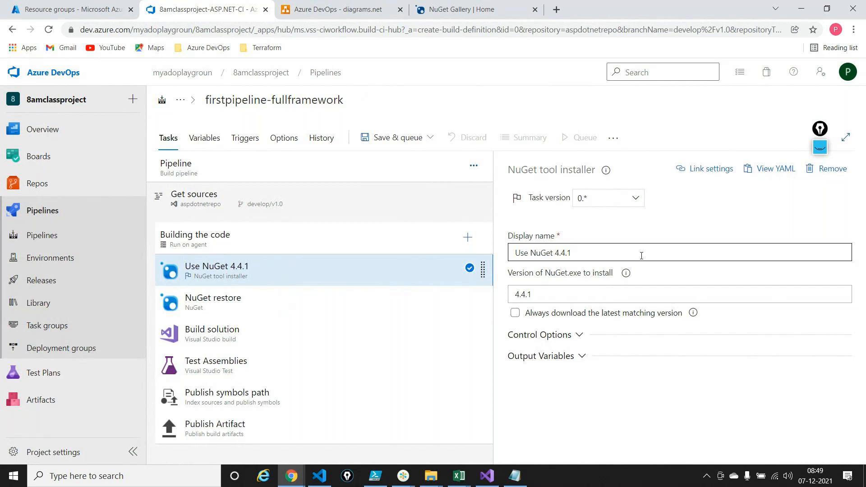
Open the nuget.org downloads page and look through the available nuget.exe command-line versions.
click(460, 9)
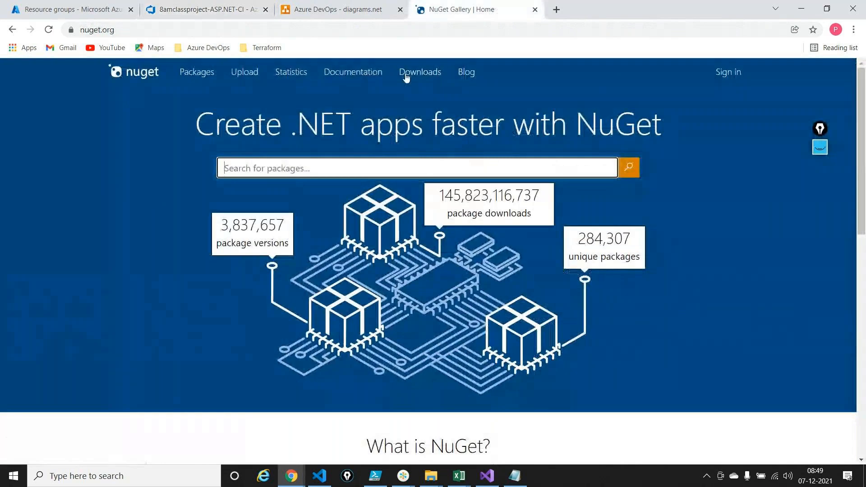
click(408, 73)
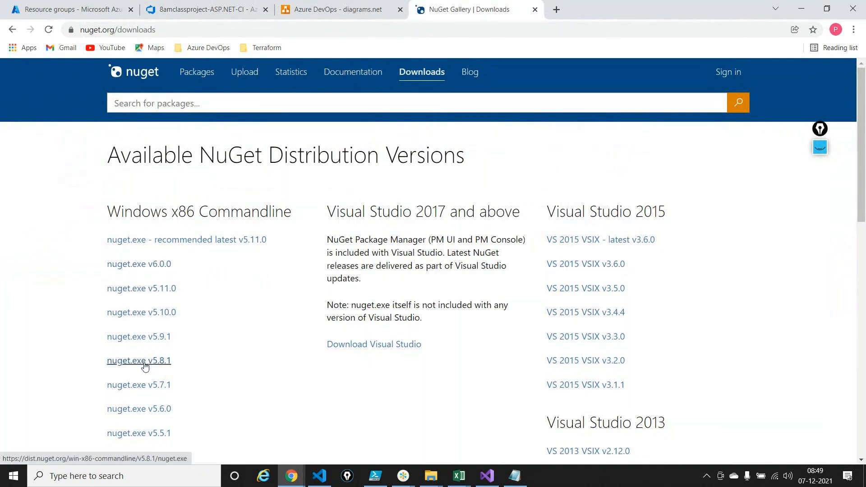
scroll(145, 363, down, 7)
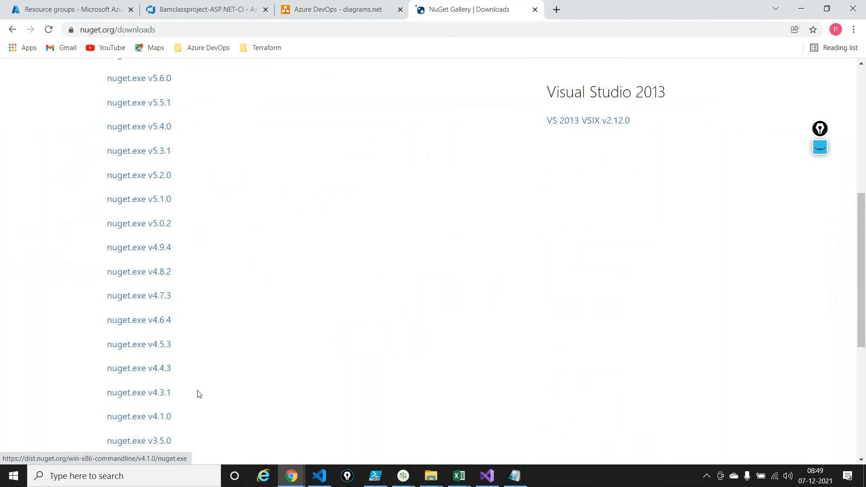
scroll(179, 310, down, 2)
scroll(180, 311, down, 2)
scroll(179, 311, up, 5)
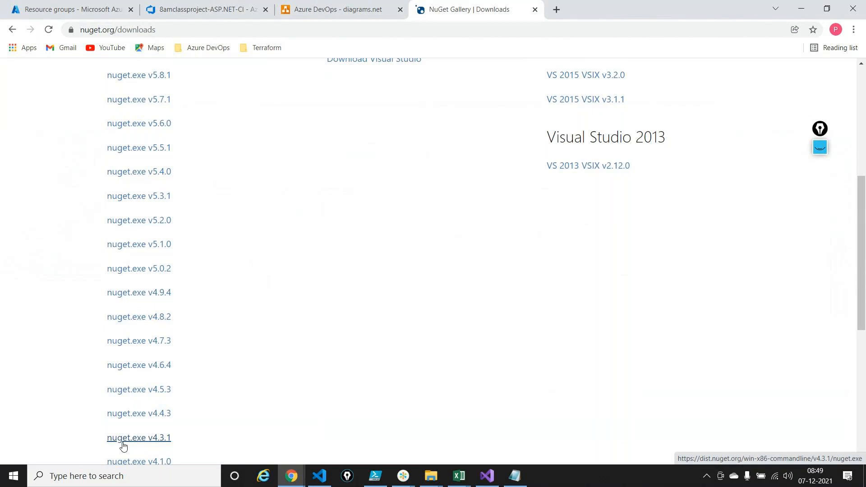
Return to the Azure DevOps pipeline and review the NuGet restore task's feeds and authentication settings.
click(192, 8)
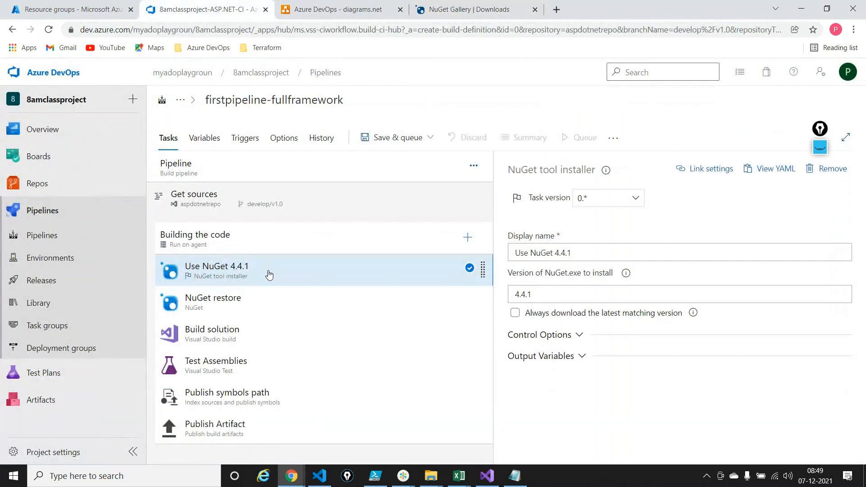
click(262, 303)
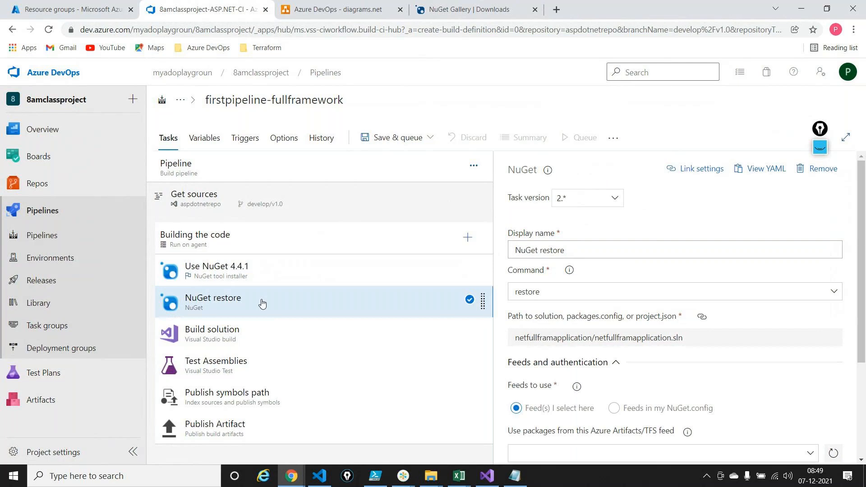
scroll(604, 432, down, 3)
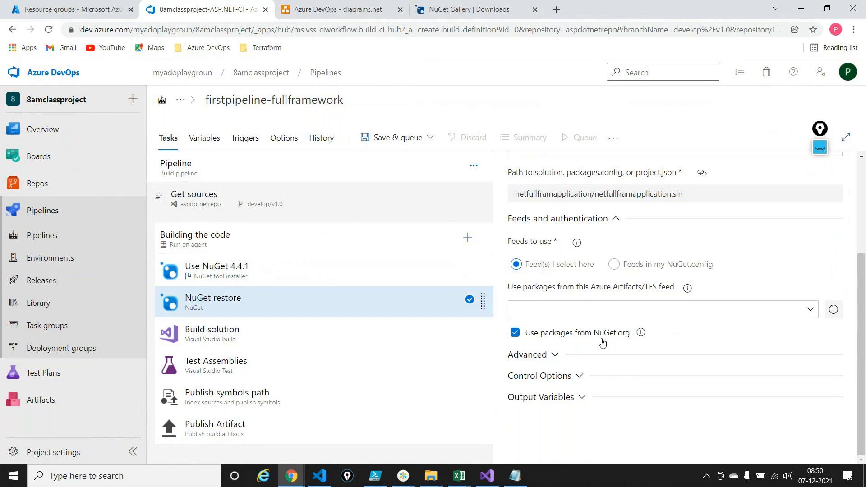
With the screen pen, bracket the two NuGet tasks, draw an arrow to Build solution, and clear the annotations.
click(820, 128)
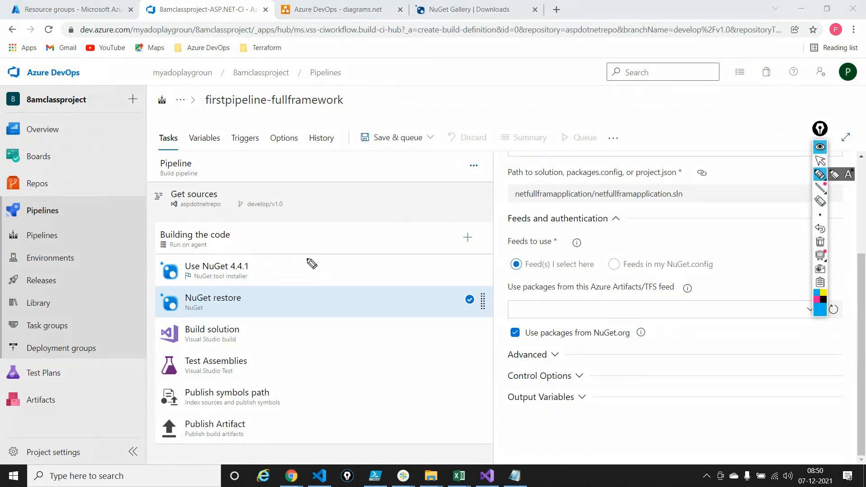
drag(298, 252, 286, 311)
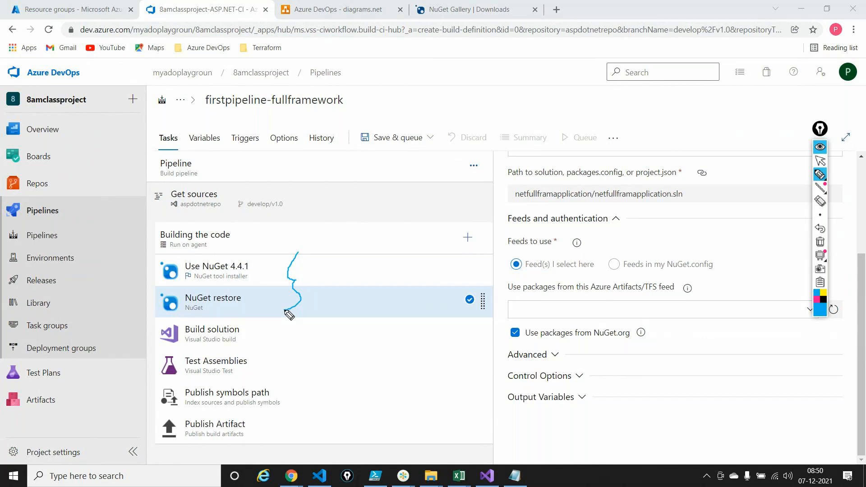
mouse_move(294, 278)
mouse_down()
mouse_move(335, 273)
mouse_move(263, 331)
mouse_up()
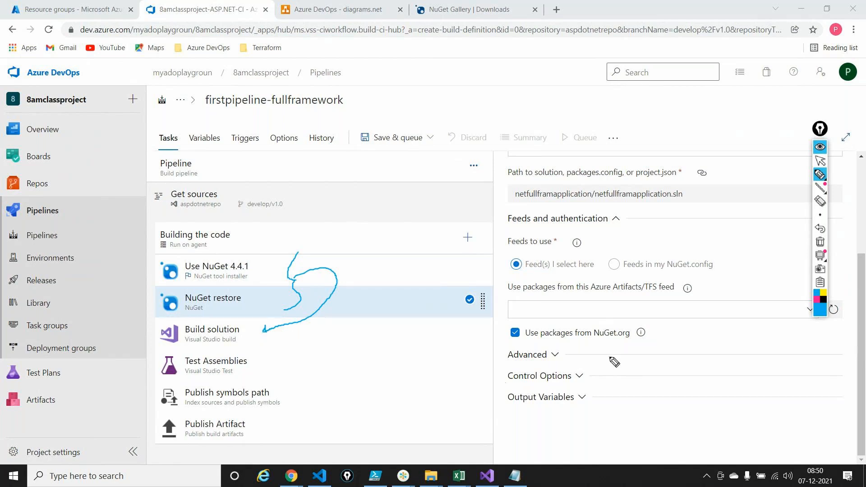
click(820, 242)
click(820, 161)
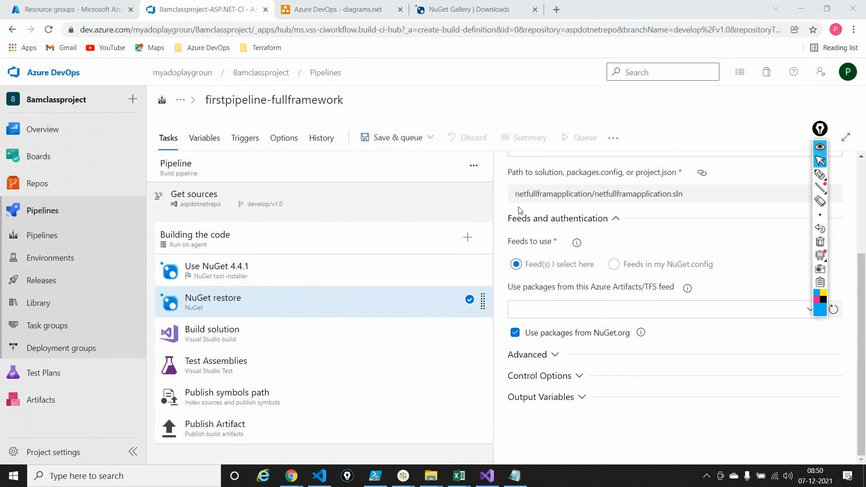
View the Build solution task settings and highlight its solution path.
click(322, 333)
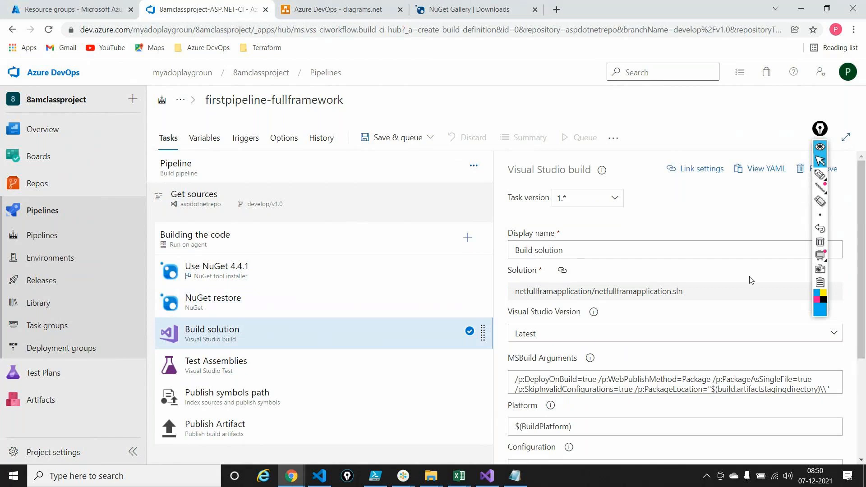
triple_click(709, 295)
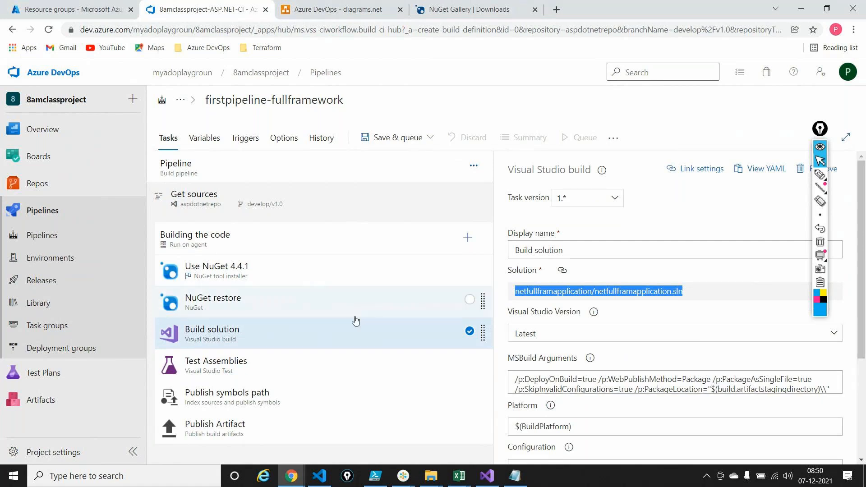
Remove the Test Assemblies and Publish symbols path tasks from the Building the code job.
click(302, 367)
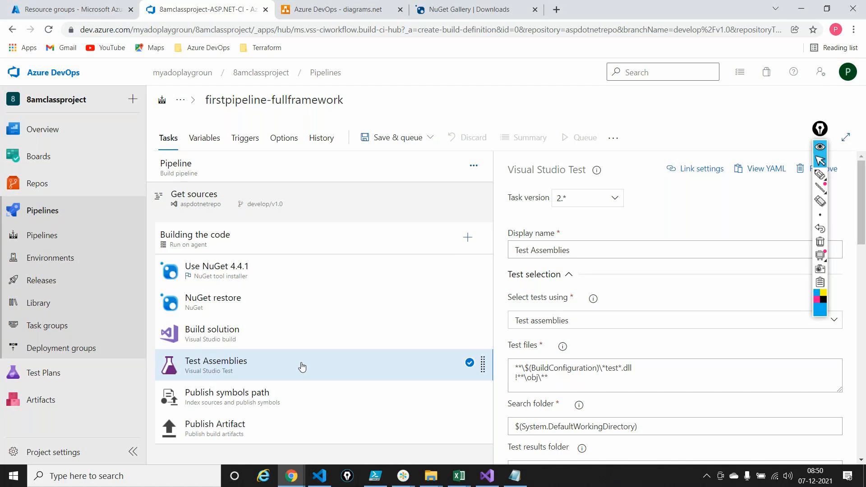
right_click(302, 366)
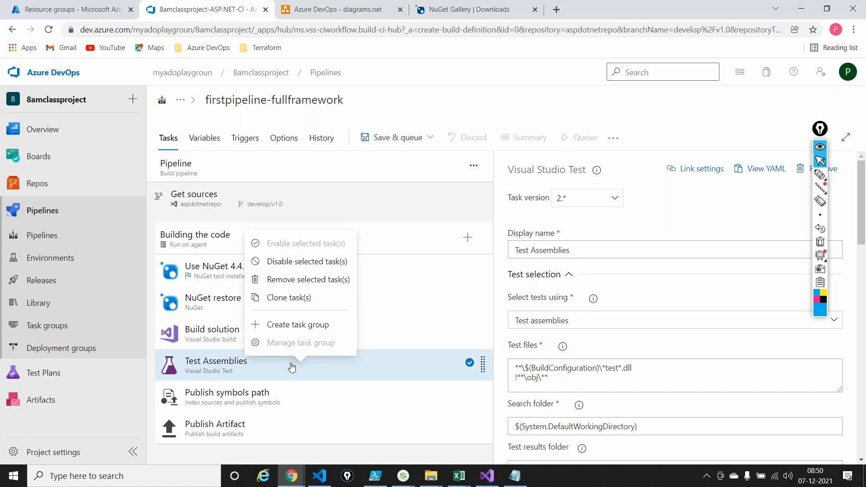
click(283, 281)
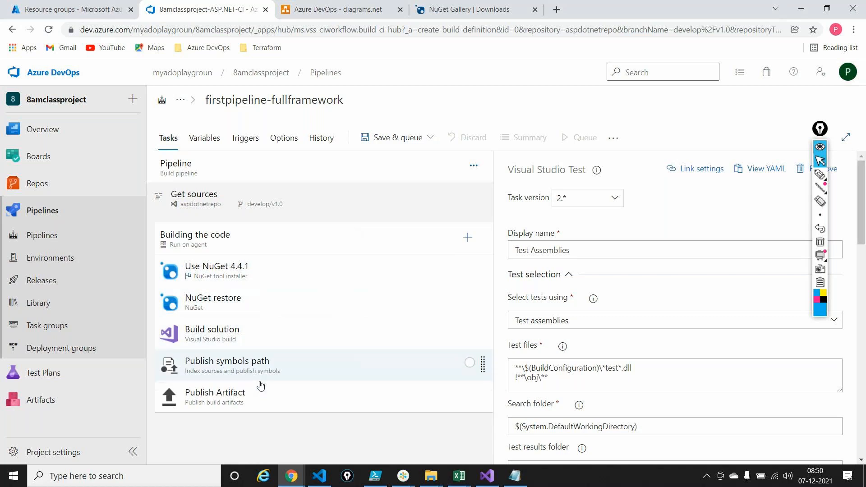
click(251, 364)
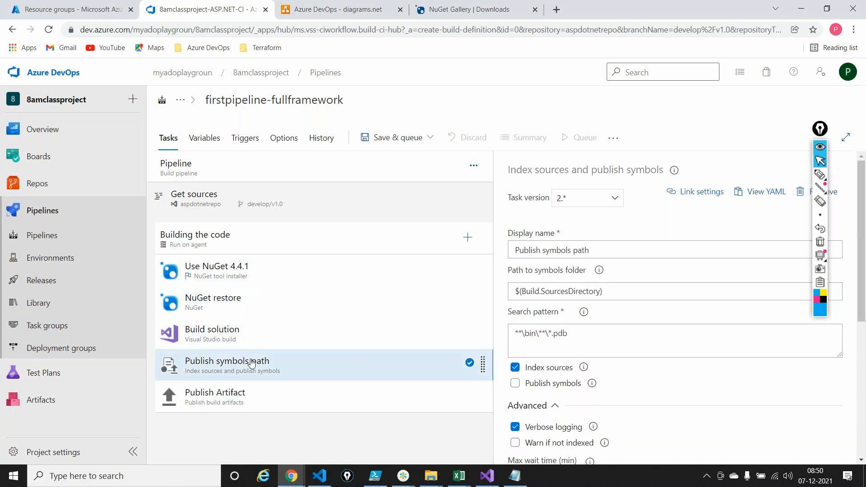
right_click(251, 364)
click(258, 276)
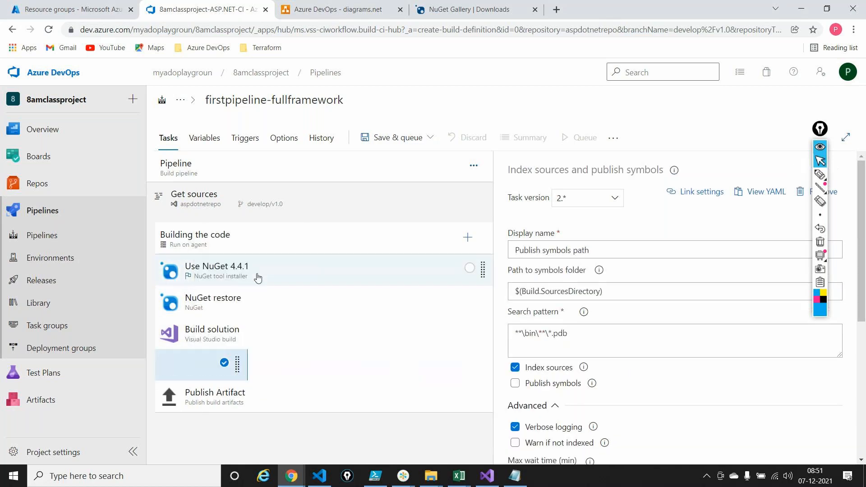
Review the settings of the Publish Artifact and Build solution tasks, ending on Publish Artifact.
click(253, 369)
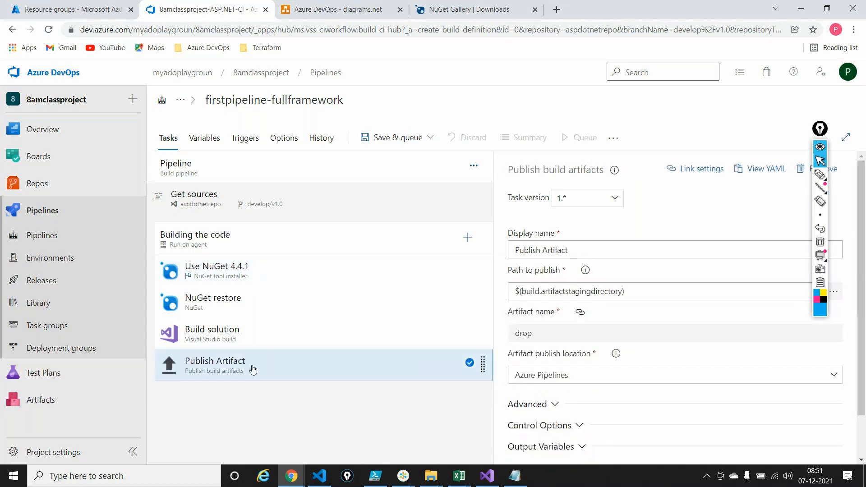
drag(570, 247, 473, 238)
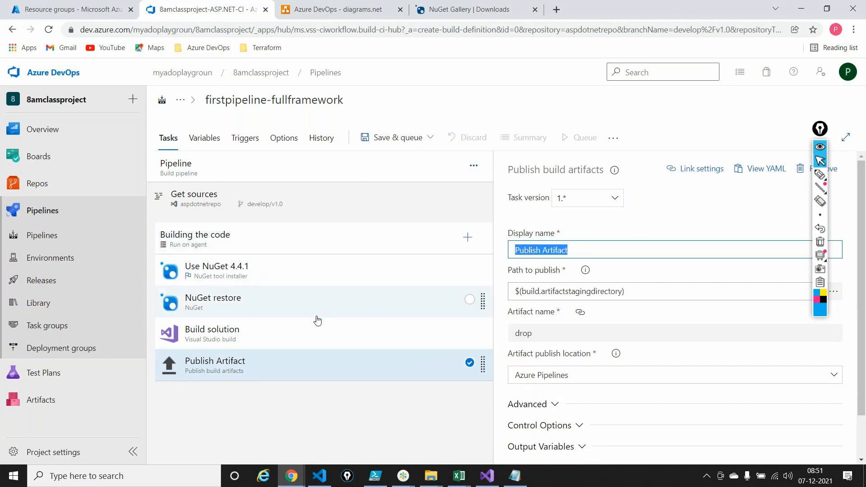
click(304, 330)
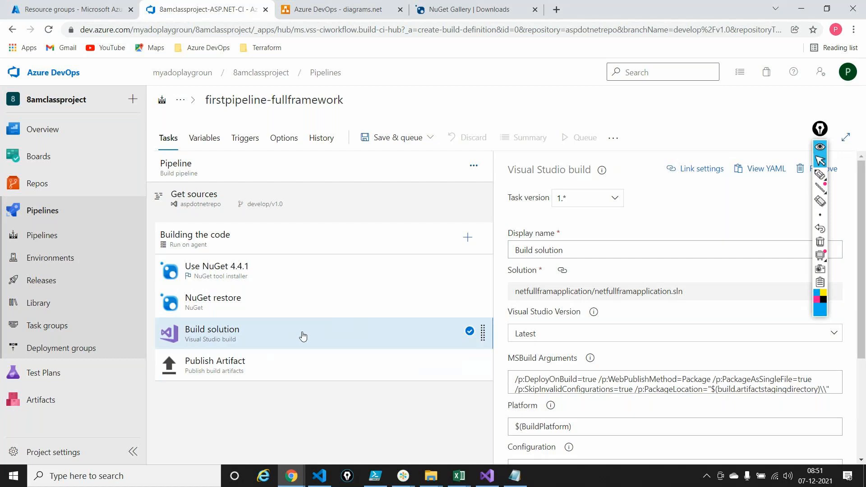
click(300, 369)
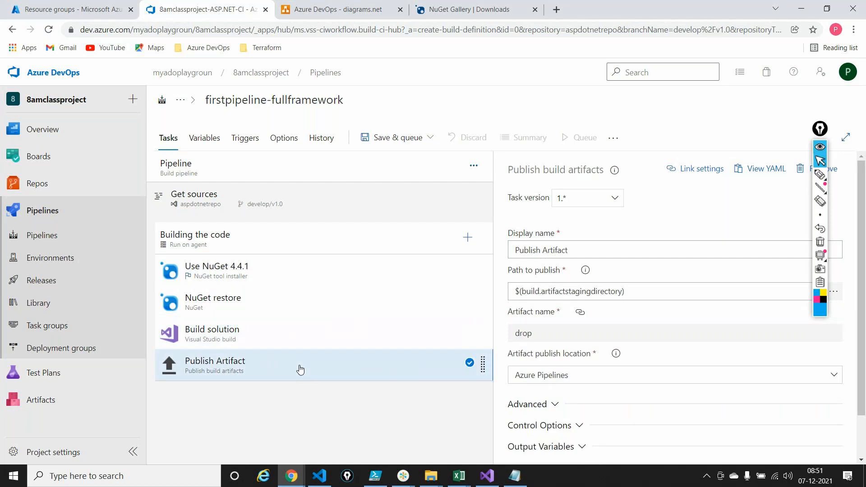
Mark the Path to publish and Artifact name fields with pen arrows, clear them, and collapse the annotation toolbar.
mouse_move(818, 172)
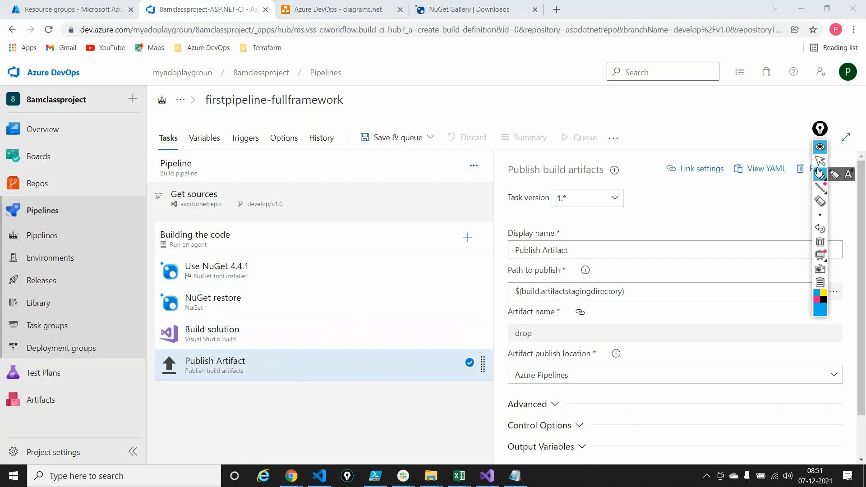
click(819, 174)
mouse_move(483, 259)
mouse_down()
mouse_move(507, 280)
mouse_move(516, 277)
mouse_up()
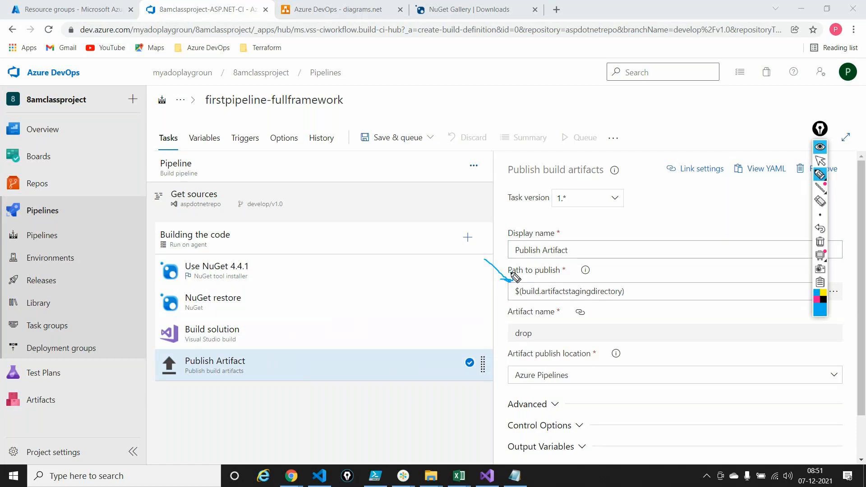
drag(444, 321, 491, 345)
click(820, 242)
click(820, 130)
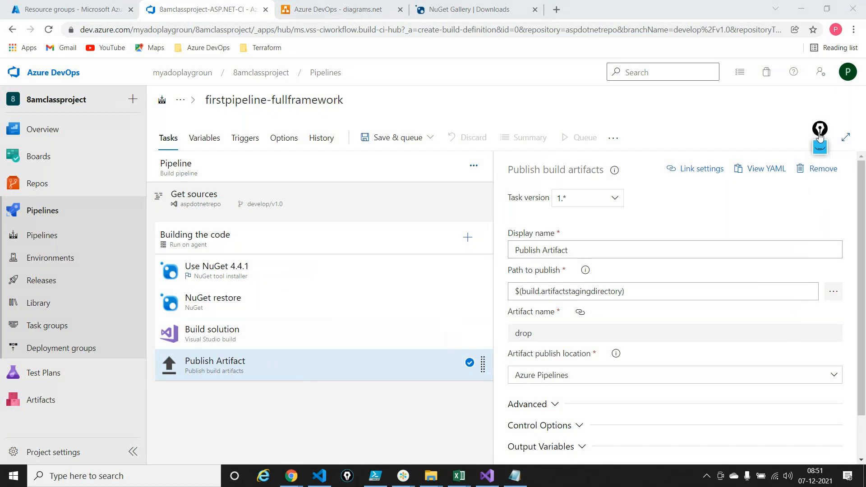
Save and run the pipeline from the develop/v1.0 branch, and open the log of its Building the code job.
click(381, 141)
click(381, 161)
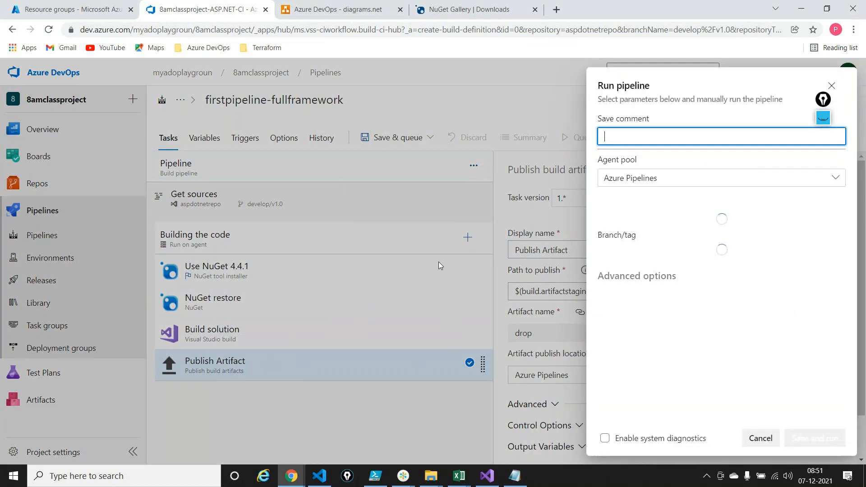
click(818, 437)
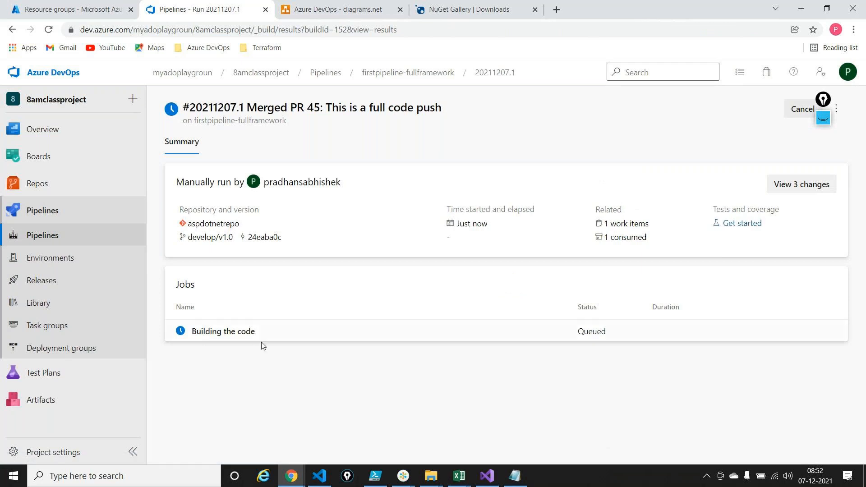
click(262, 339)
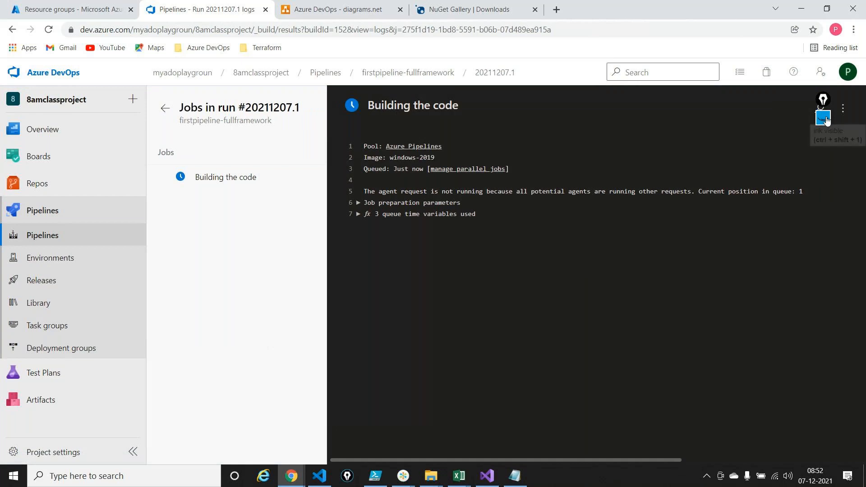
Draw a pen arrow at the Azure Pipelines pool line, circle the queue position in the log, and clear both marks.
click(823, 145)
mouse_move(496, 132)
mouse_down()
mouse_move(460, 143)
mouse_move(469, 155)
mouse_up()
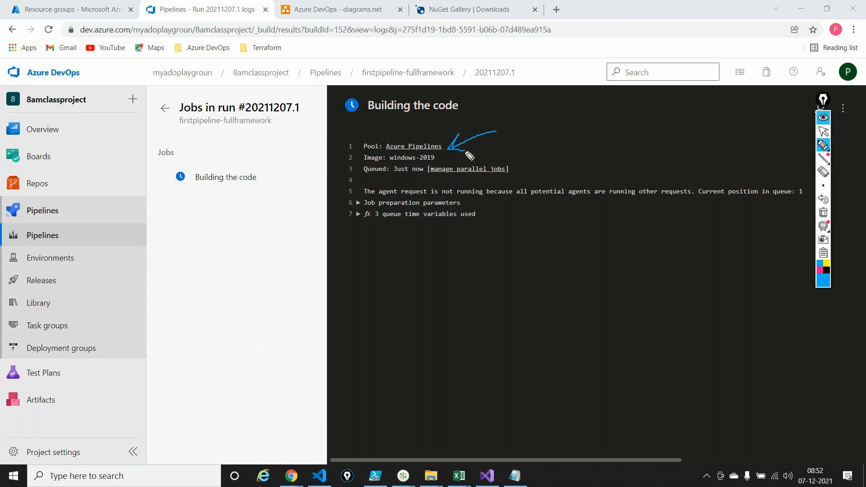
click(823, 131)
mouse_move(825, 148)
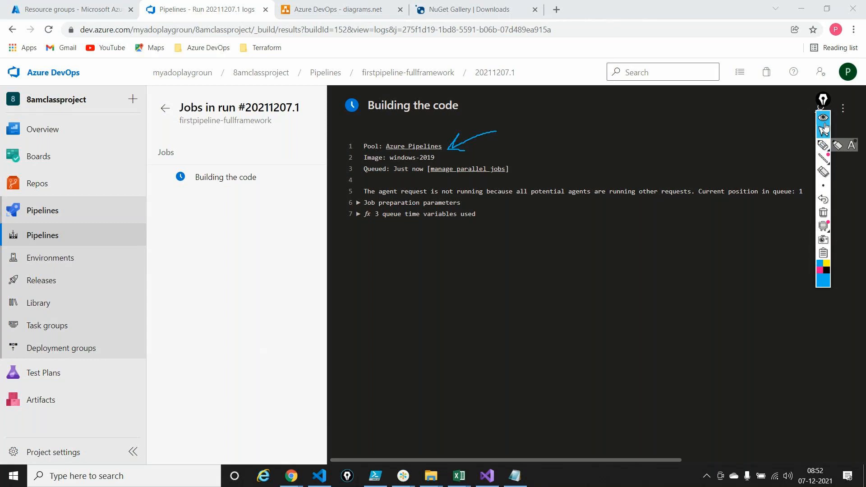
click(823, 117)
drag(496, 131, 447, 149)
click(823, 117)
click(824, 145)
mouse_move(788, 181)
mouse_down()
mouse_move(767, 201)
mouse_move(812, 200)
mouse_move(785, 182)
mouse_up()
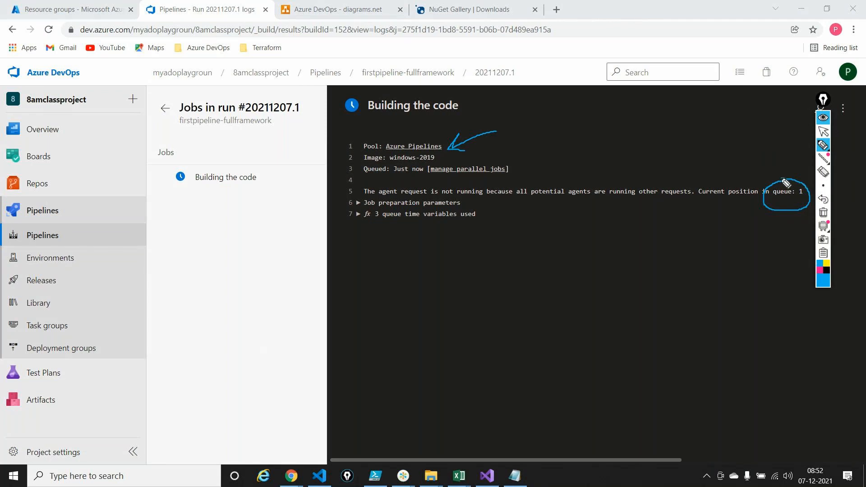
click(823, 212)
click(822, 134)
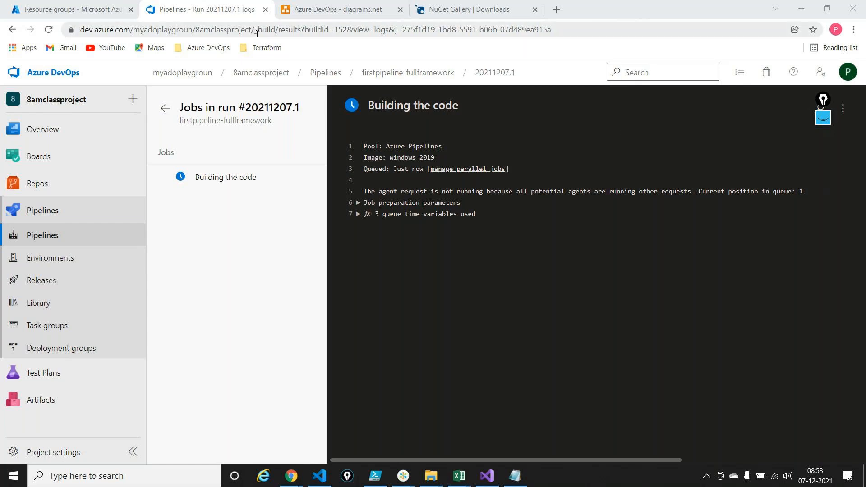
Return from the job log to the run summary, and open the run's pipeline for editing.
click(163, 111)
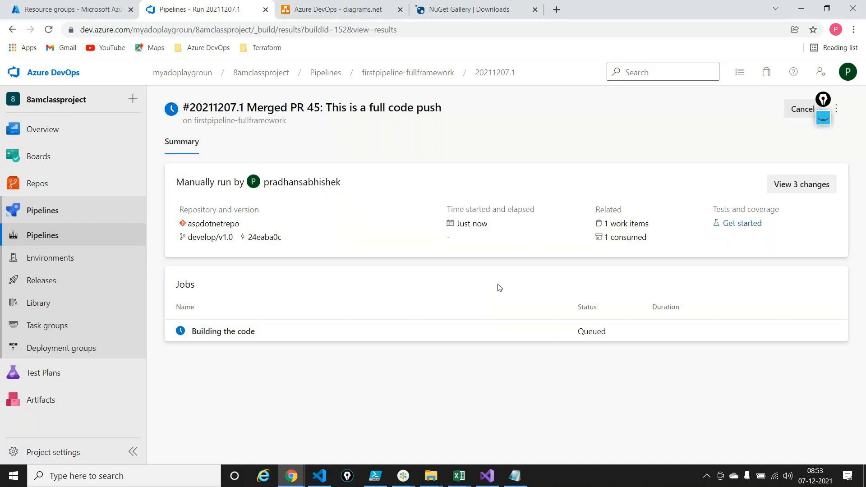
key(alt+Tab)
key(alt+Tab)
key(alt+Tab)
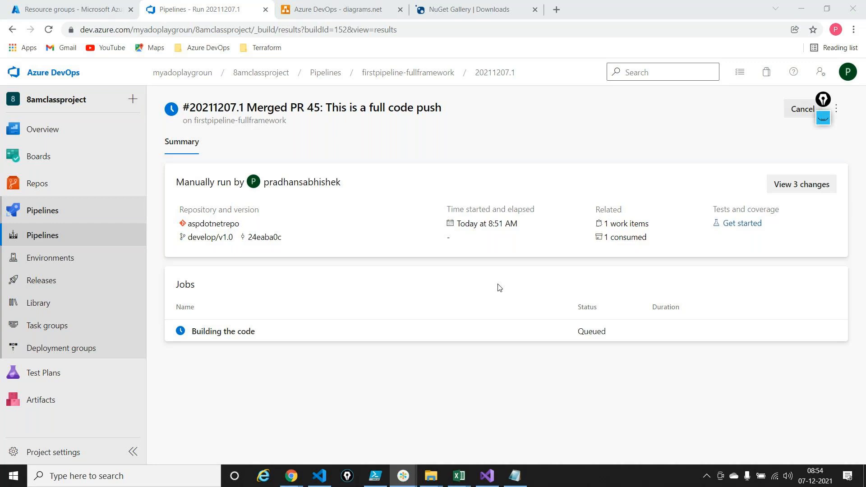
click(499, 287)
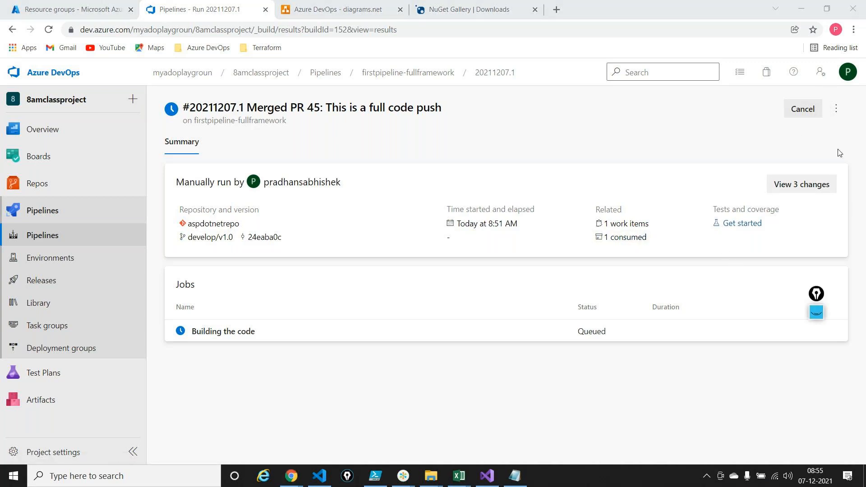
click(836, 108)
click(767, 151)
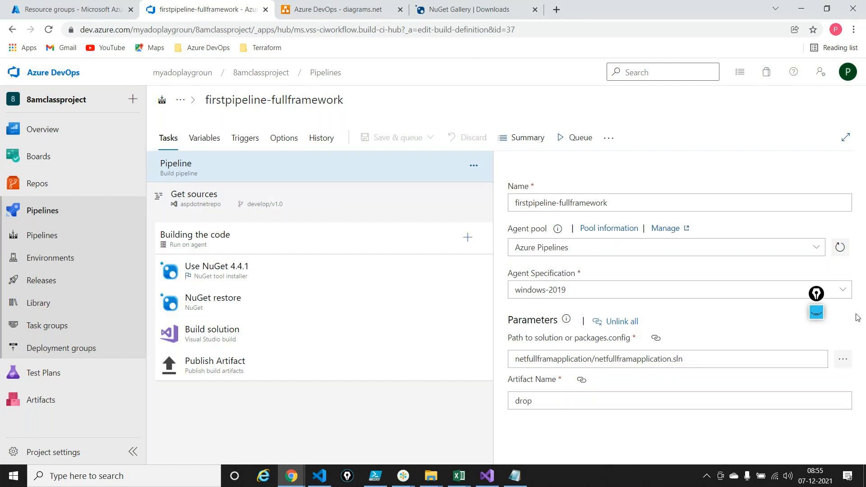
Draw a pen arrow at the Agent pool setting, clear it, and collapse the annotation toolbar.
click(817, 312)
click(816, 339)
drag(457, 210, 496, 225)
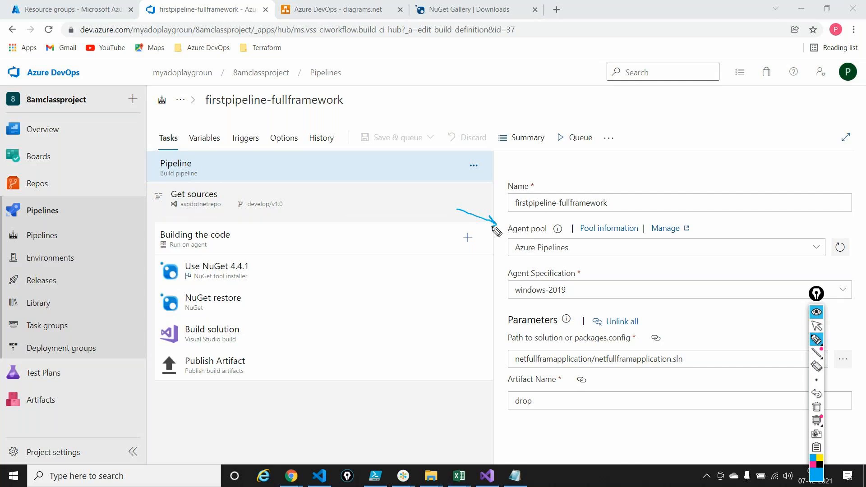
click(817, 408)
click(817, 313)
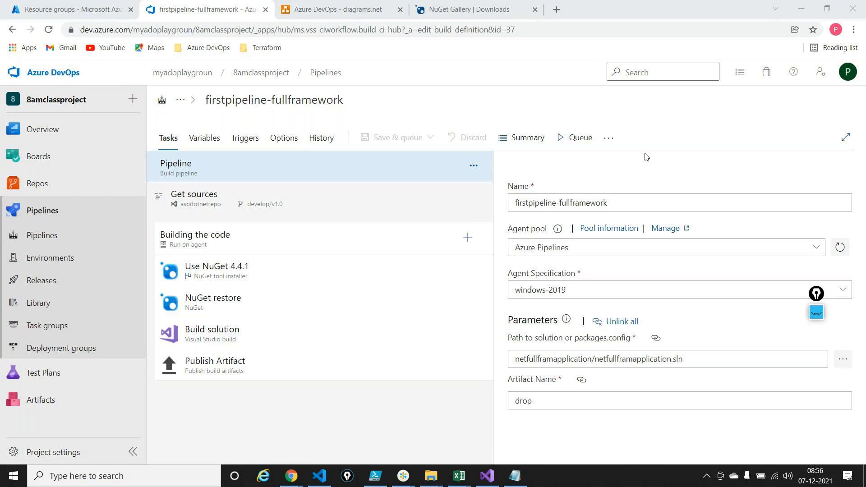
Browse the open windows to switch away from the pipeline editor.
key(alt+Tab)
key(alt+Tab)
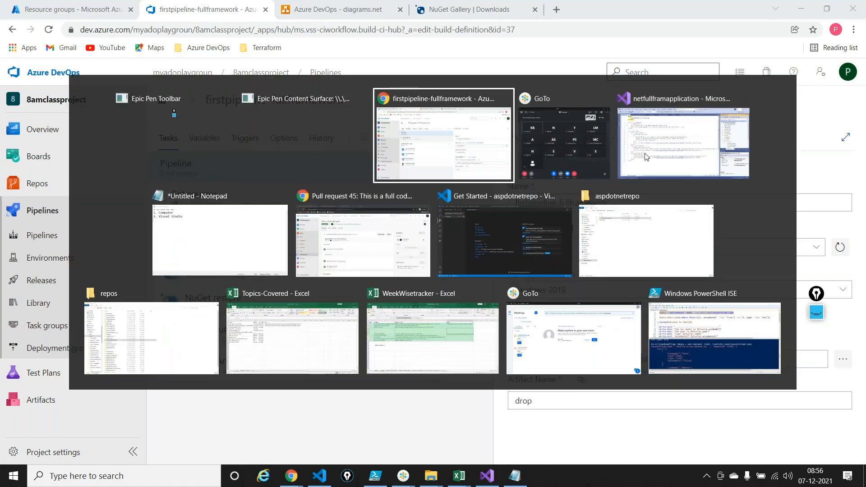